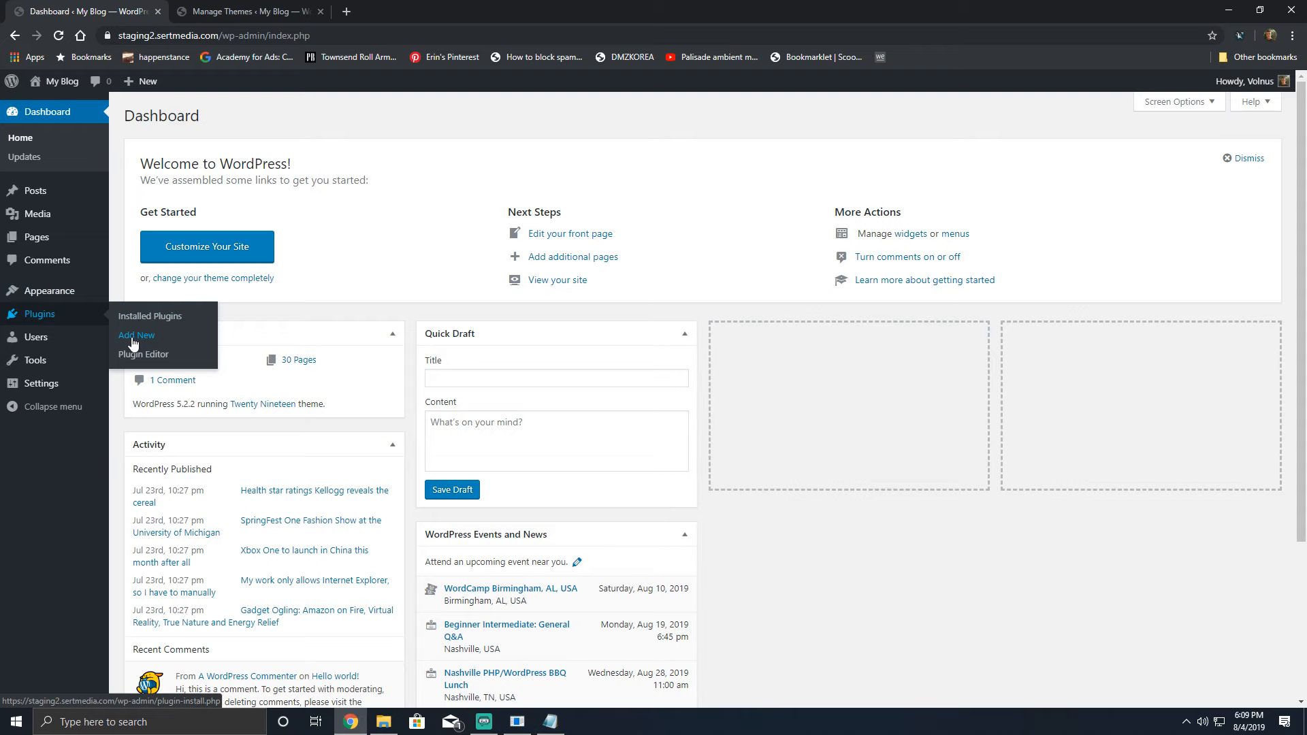
Step: Find the iThemes Security plugin by searching the plugin directory for "ithemes security", and install and activate it
click(132, 342)
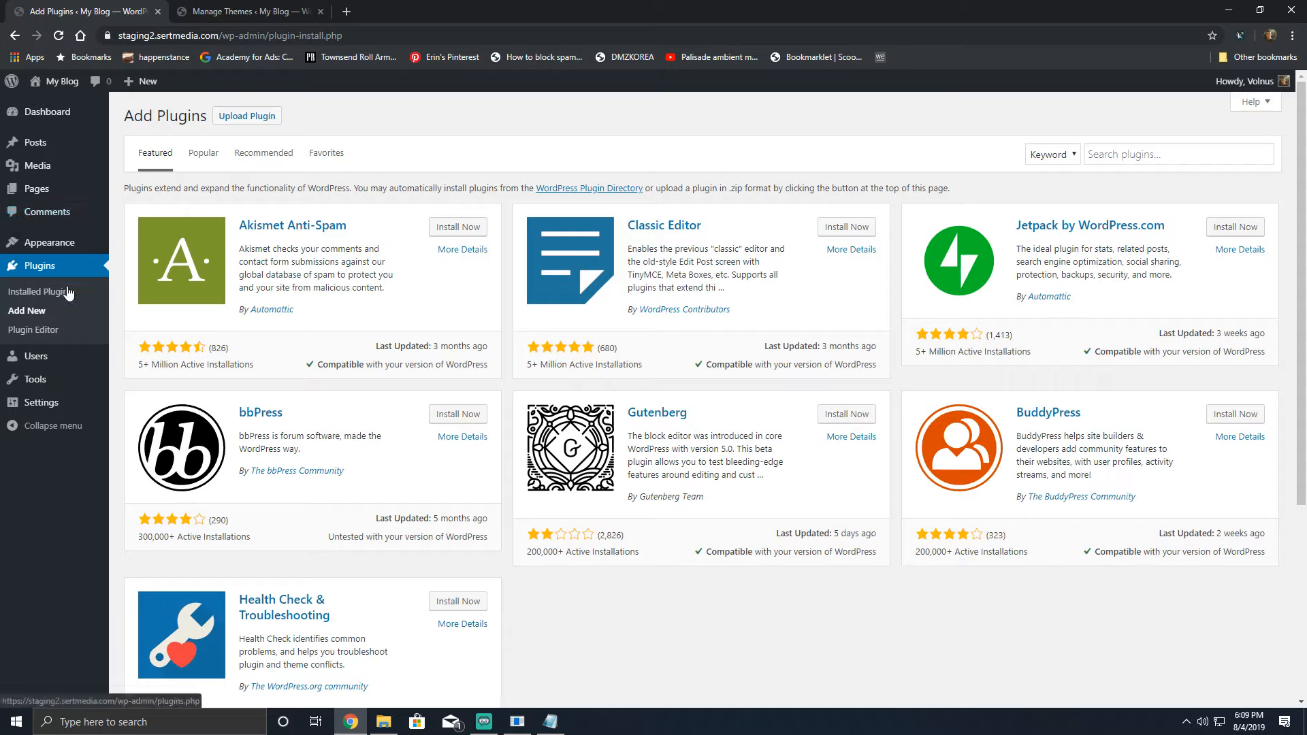
click(1167, 157)
text(ith)
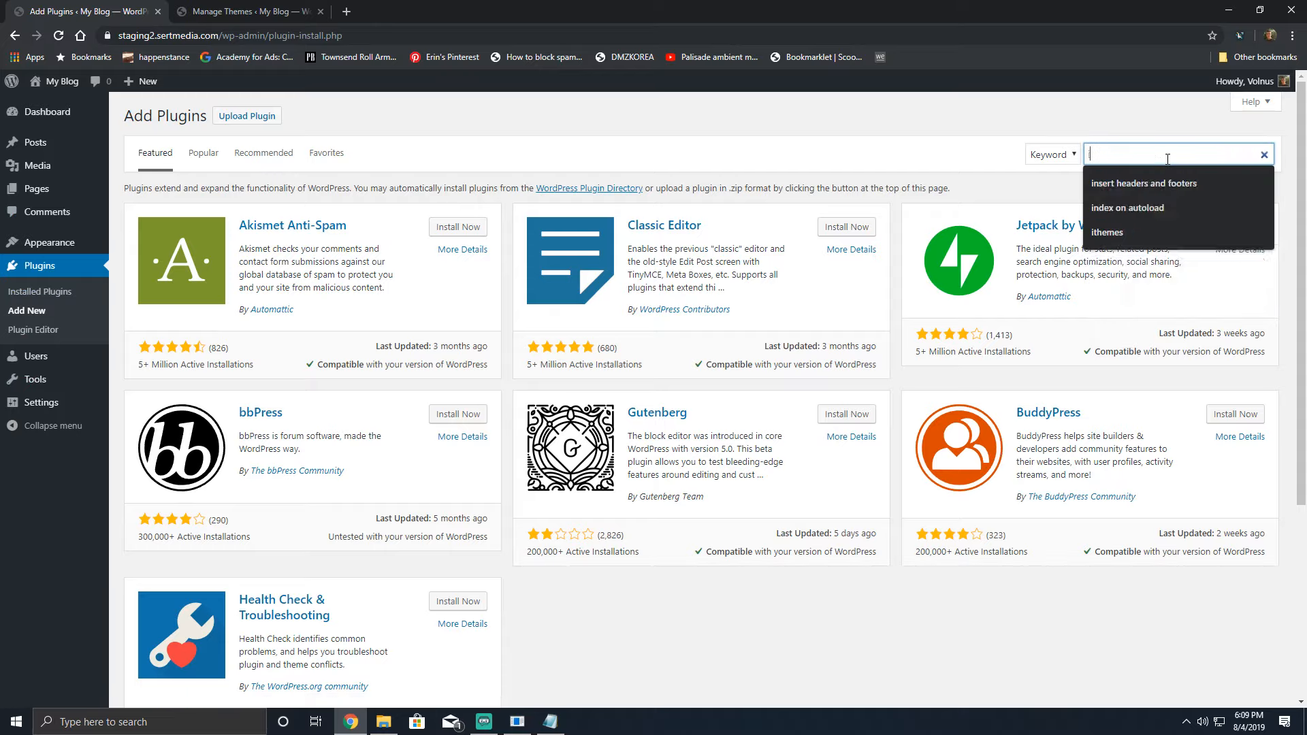
text(emes security)
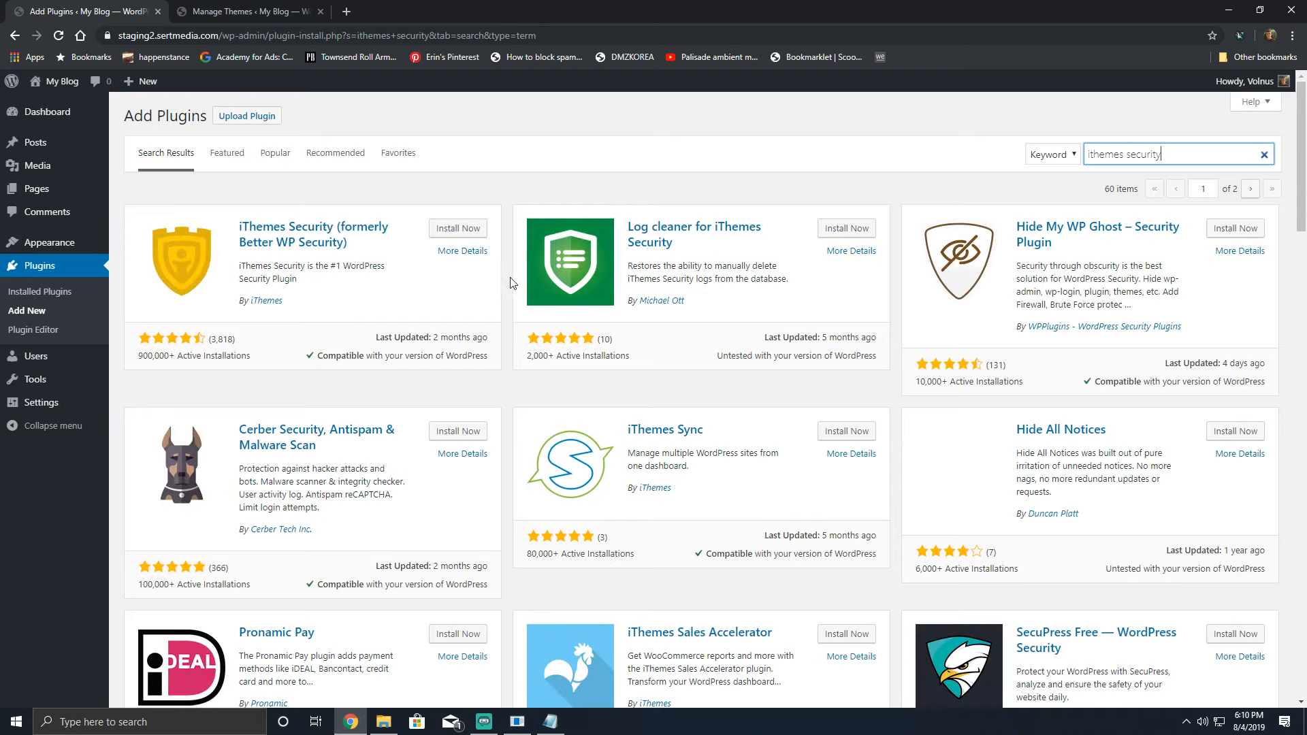
click(458, 228)
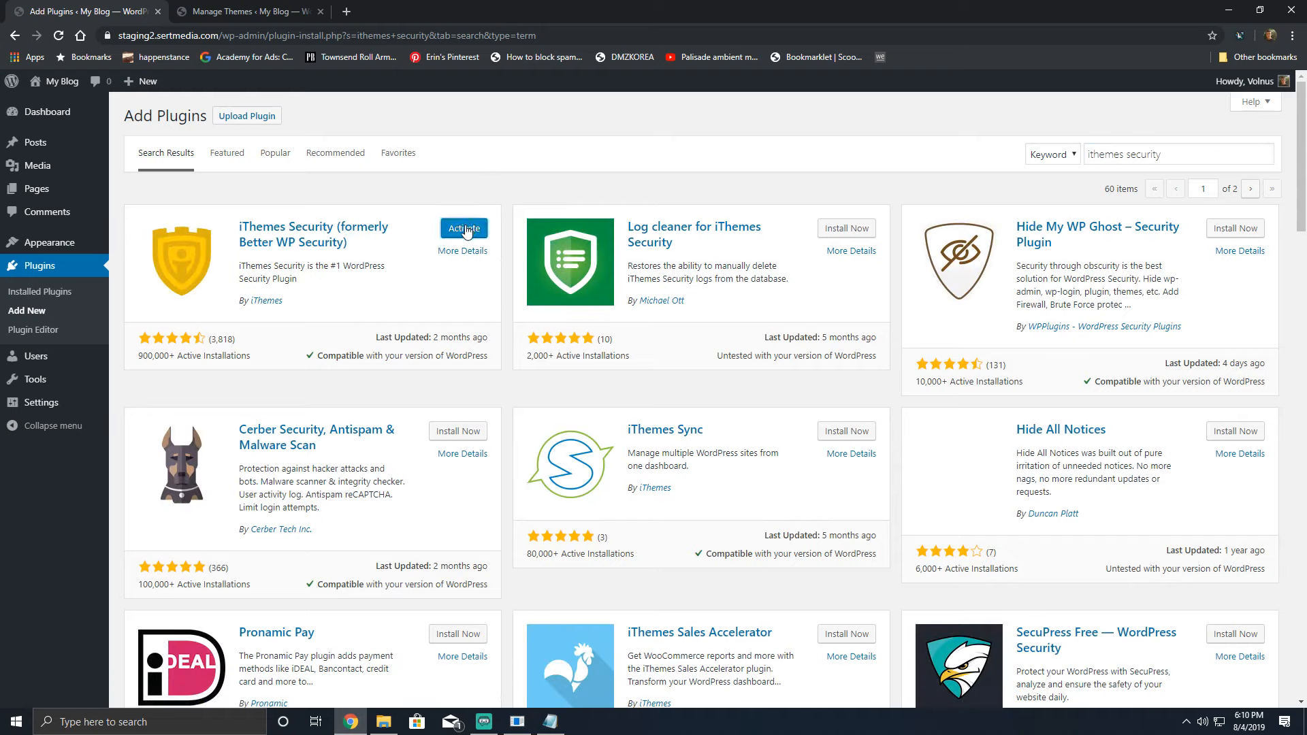
click(468, 228)
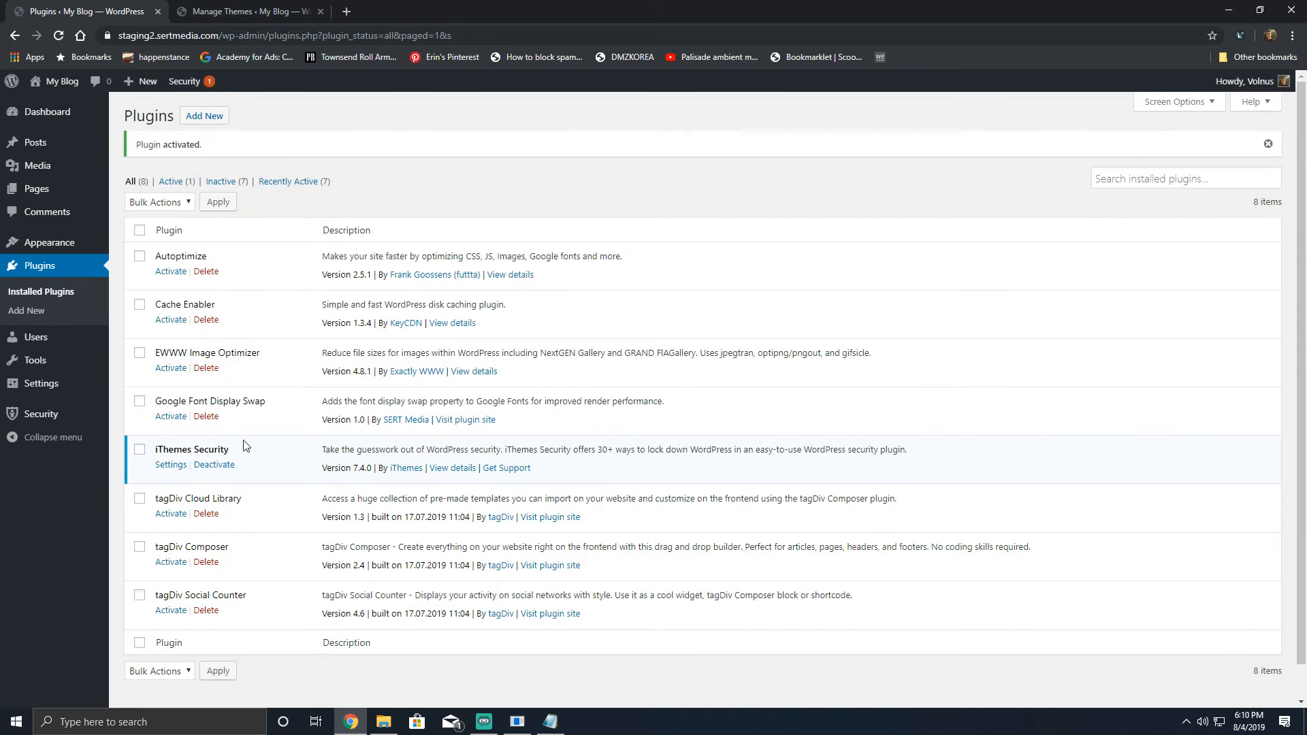
Step: Open the iThemes Security Check, review the modules it enables and configures, and close it without securing the site
mouse_move(82, 413)
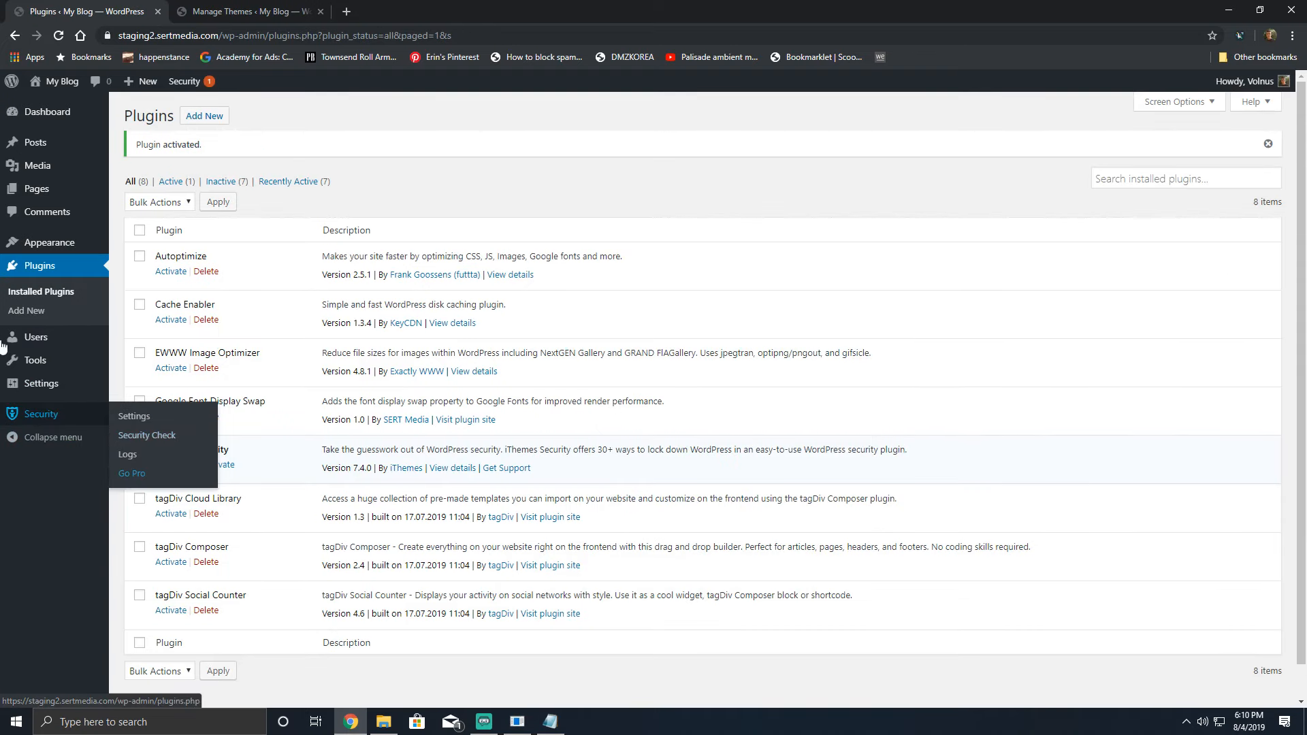
mouse_move(27, 415)
click(137, 432)
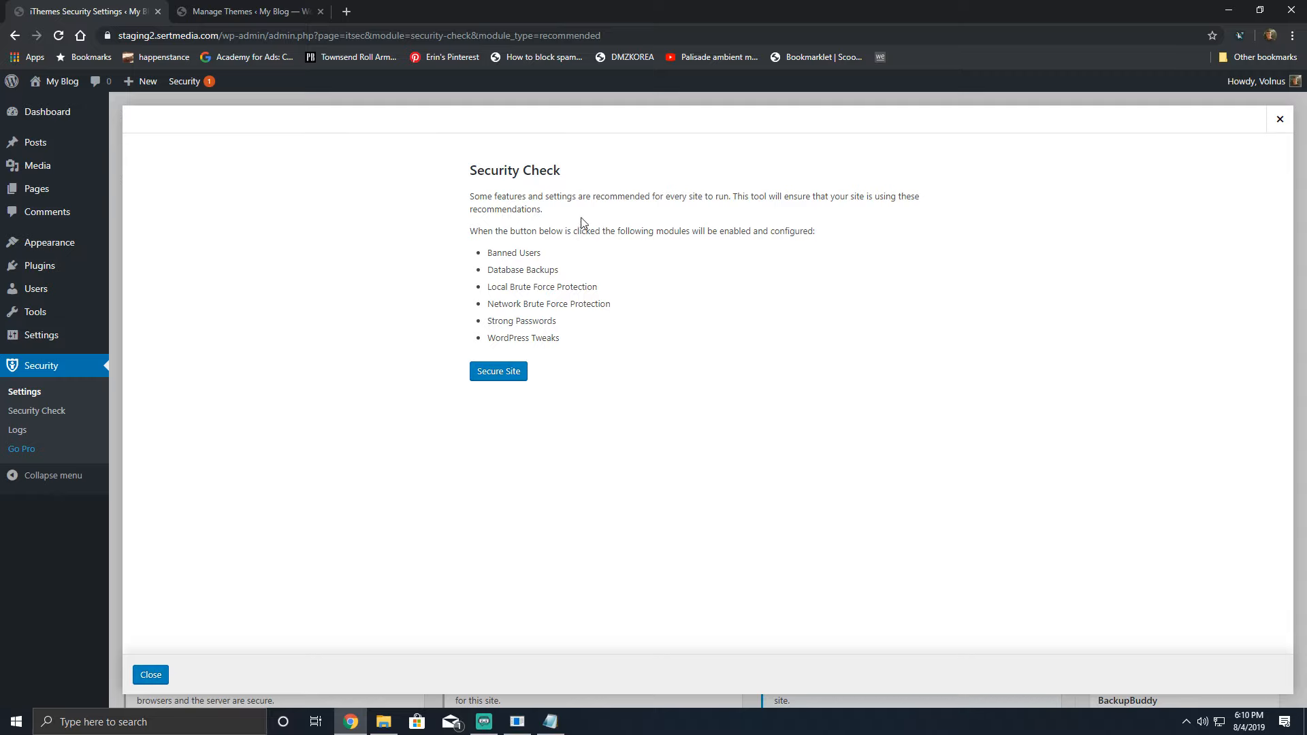
drag(470, 231, 689, 230)
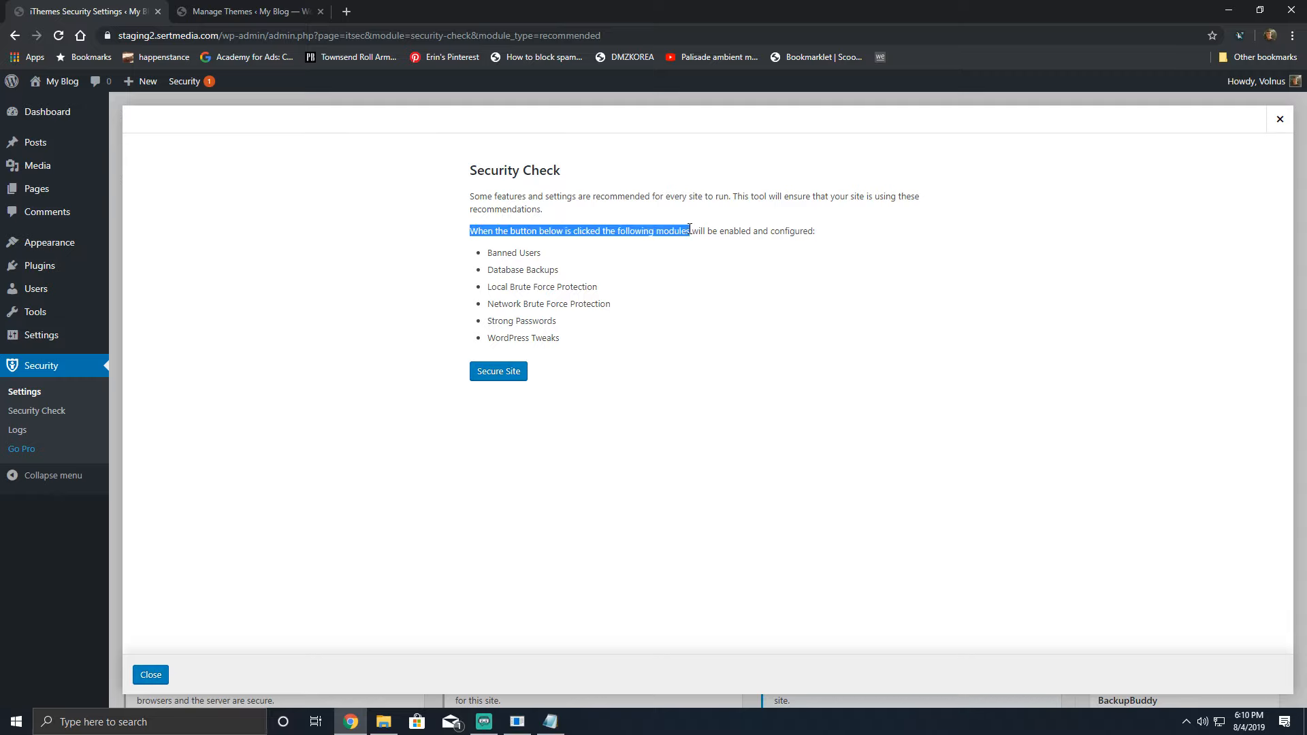
triple_click(502, 211)
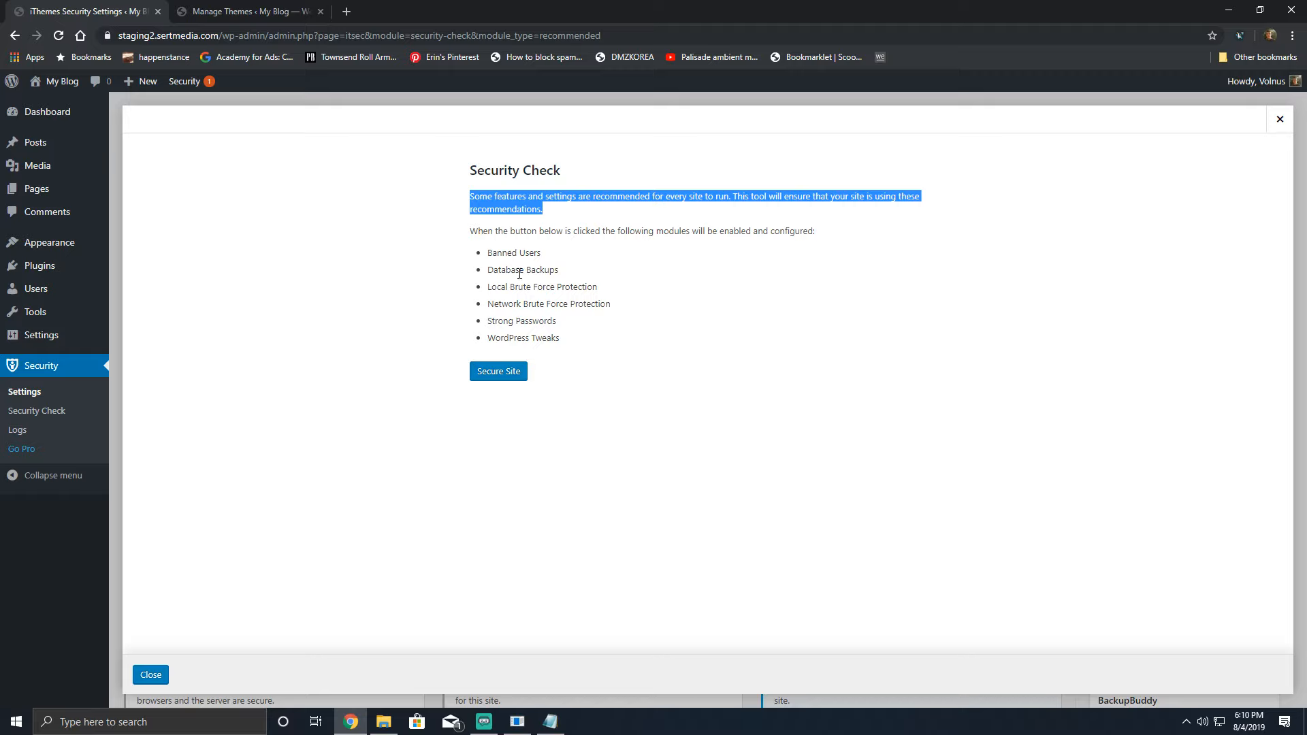
mouse_move(509, 262)
mouse_down()
mouse_move(558, 323)
mouse_move(498, 266)
mouse_up()
click(557, 339)
click(491, 249)
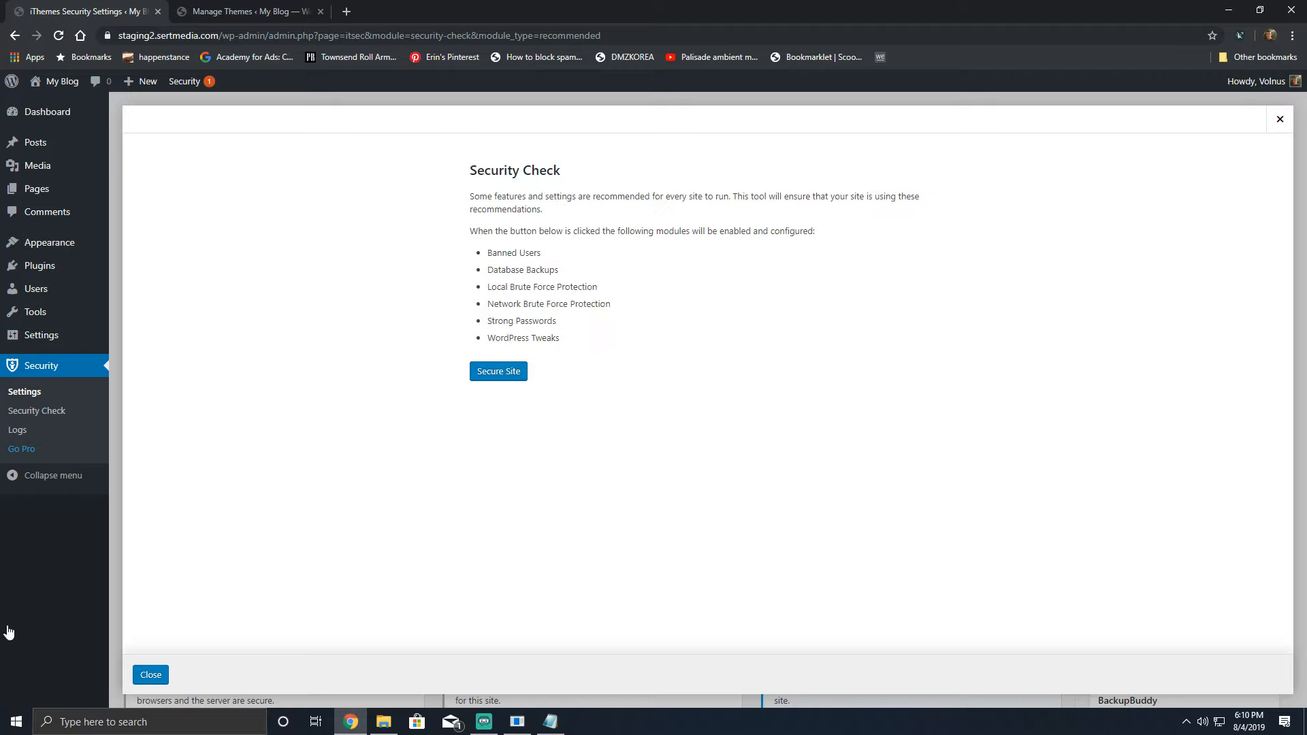
click(150, 675)
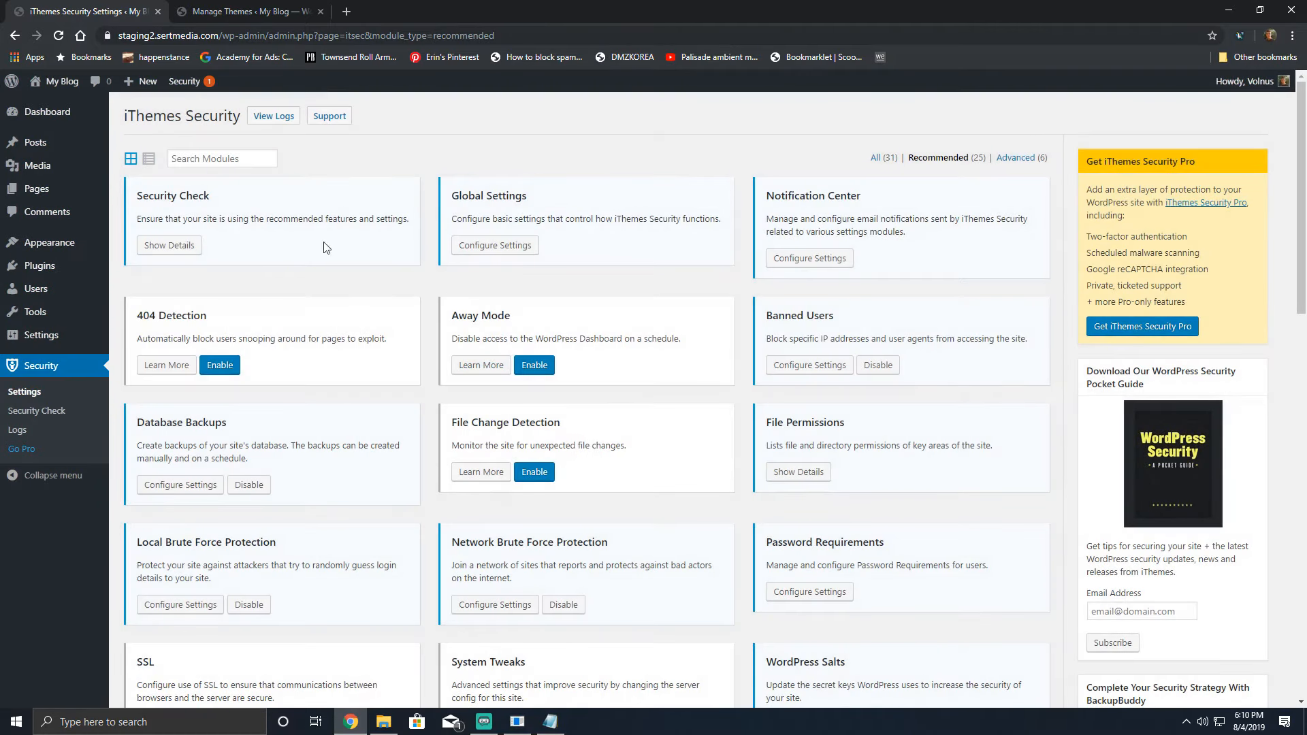
Step: Look through the recommended iThemes Security modules and briefly reopen the Security Check details
scroll(390, 289, down, 3)
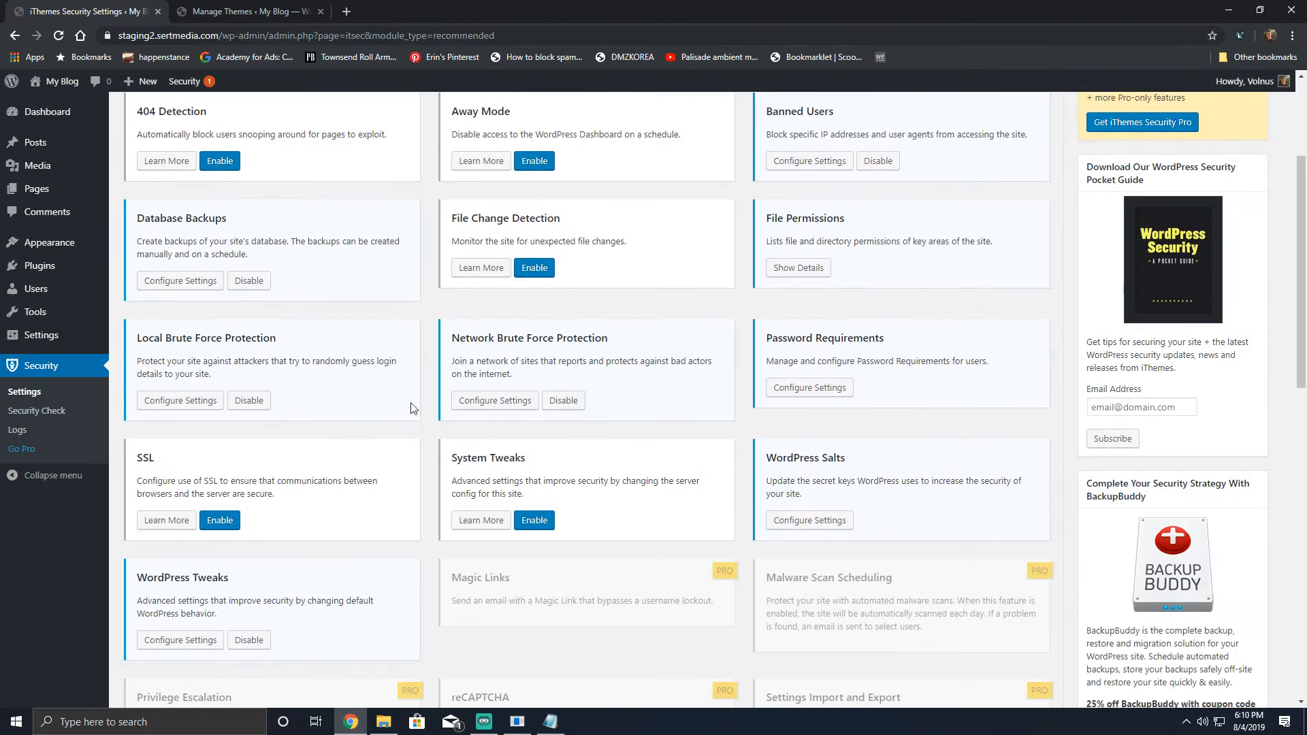
scroll(410, 408, up, 3)
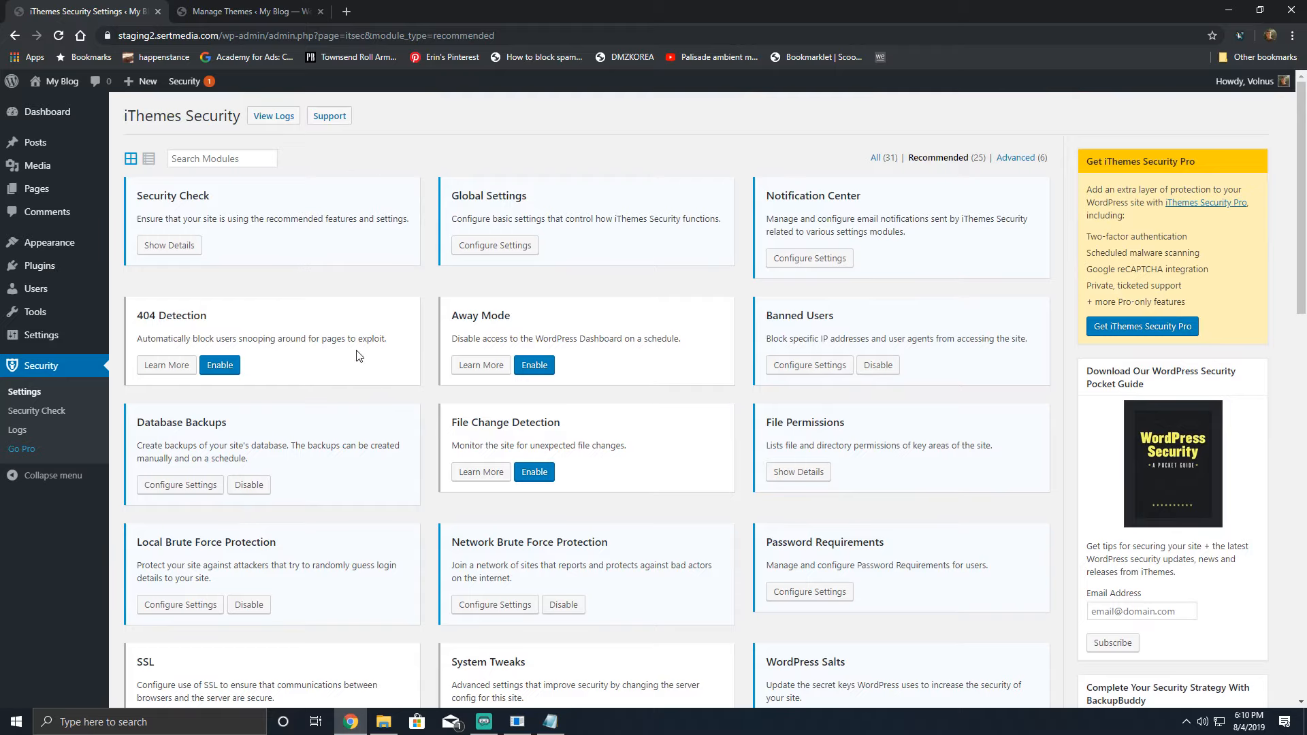
scroll(358, 351, down, 3)
scroll(398, 350, up, 3)
scroll(398, 351, up, 1)
scroll(852, 286, down, 4)
scroll(817, 315, down, 2)
scroll(782, 349, up, 6)
click(167, 245)
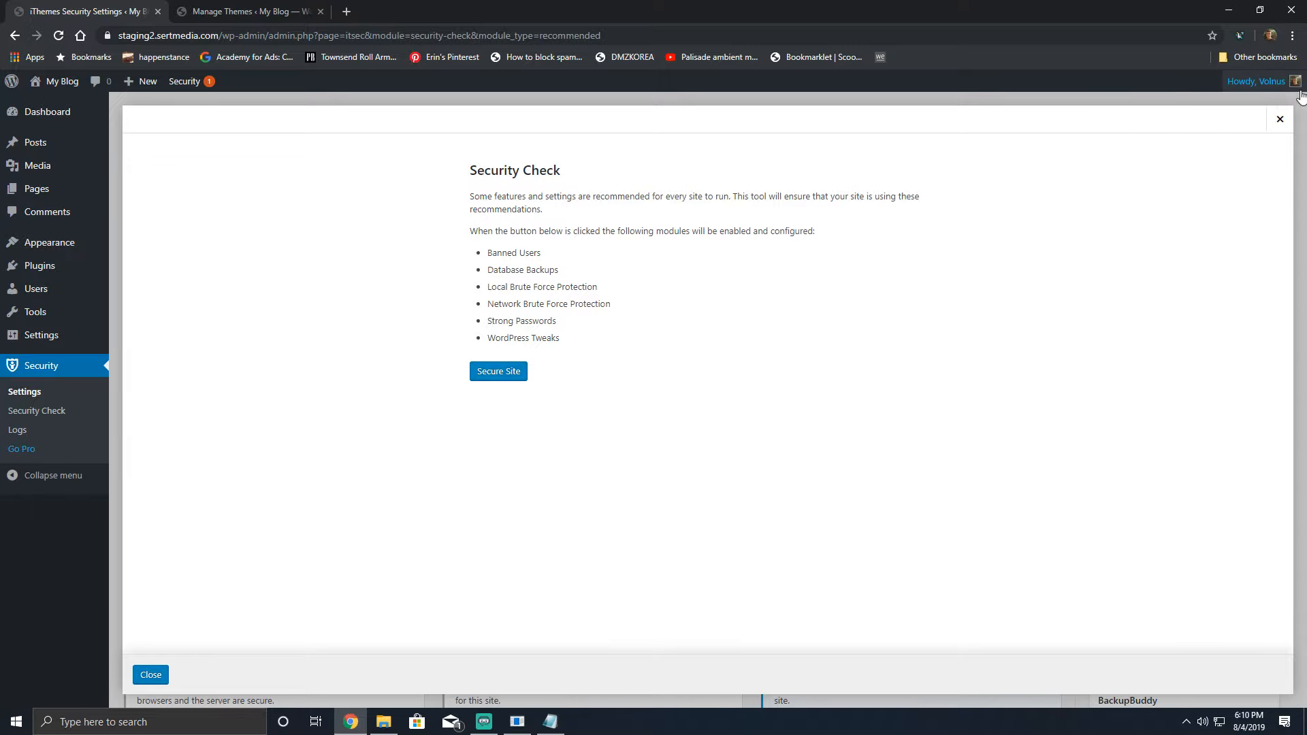
click(1278, 119)
Step: Open the Global Settings module and review the Write to Files option and the Host Lockout Message
click(504, 246)
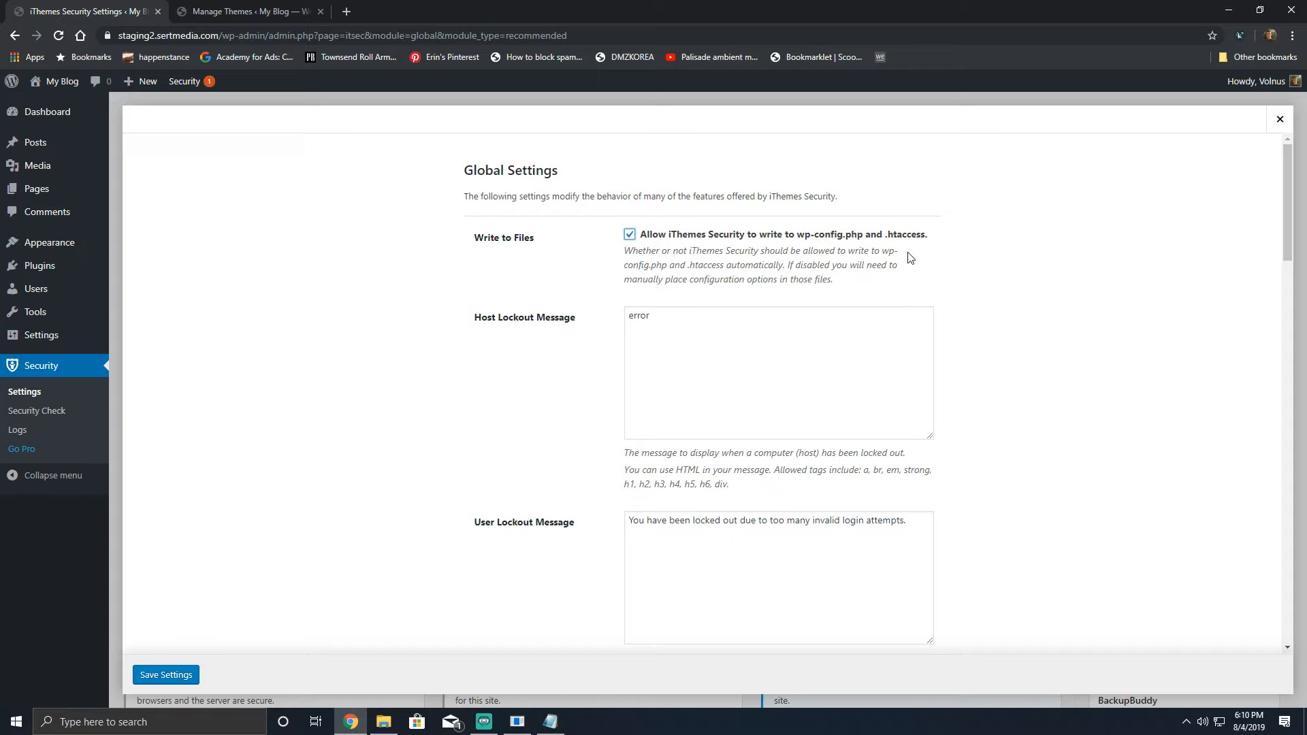
scroll(926, 293, down, 3)
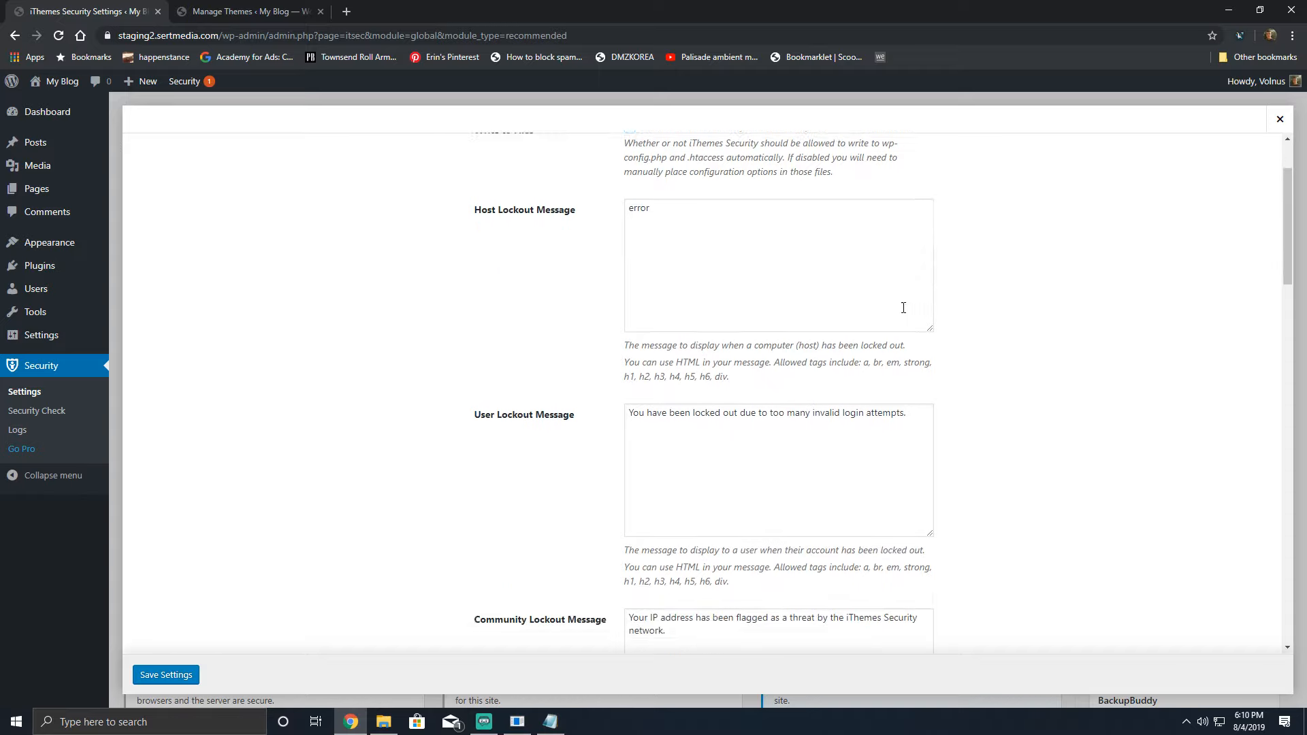
scroll(749, 286, up, 2)
click(728, 314)
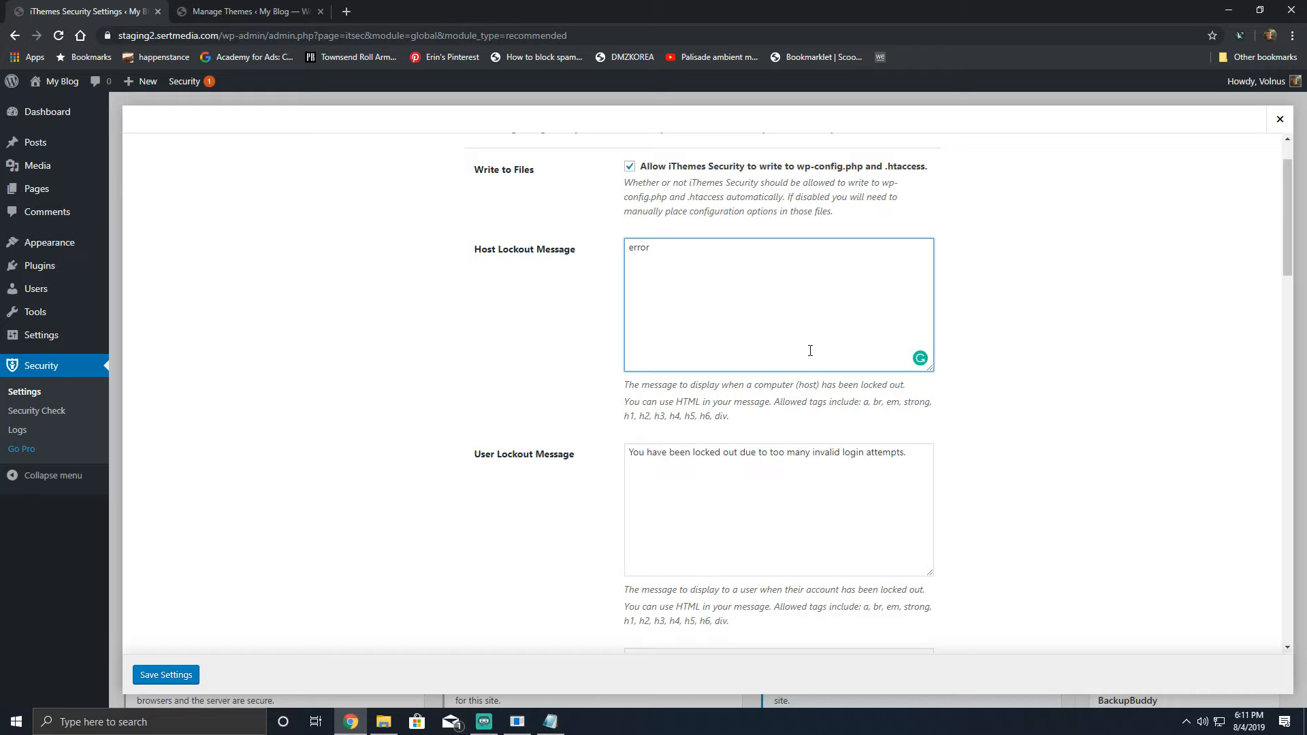
drag(802, 295, 570, 303)
scroll(778, 386, down, 3)
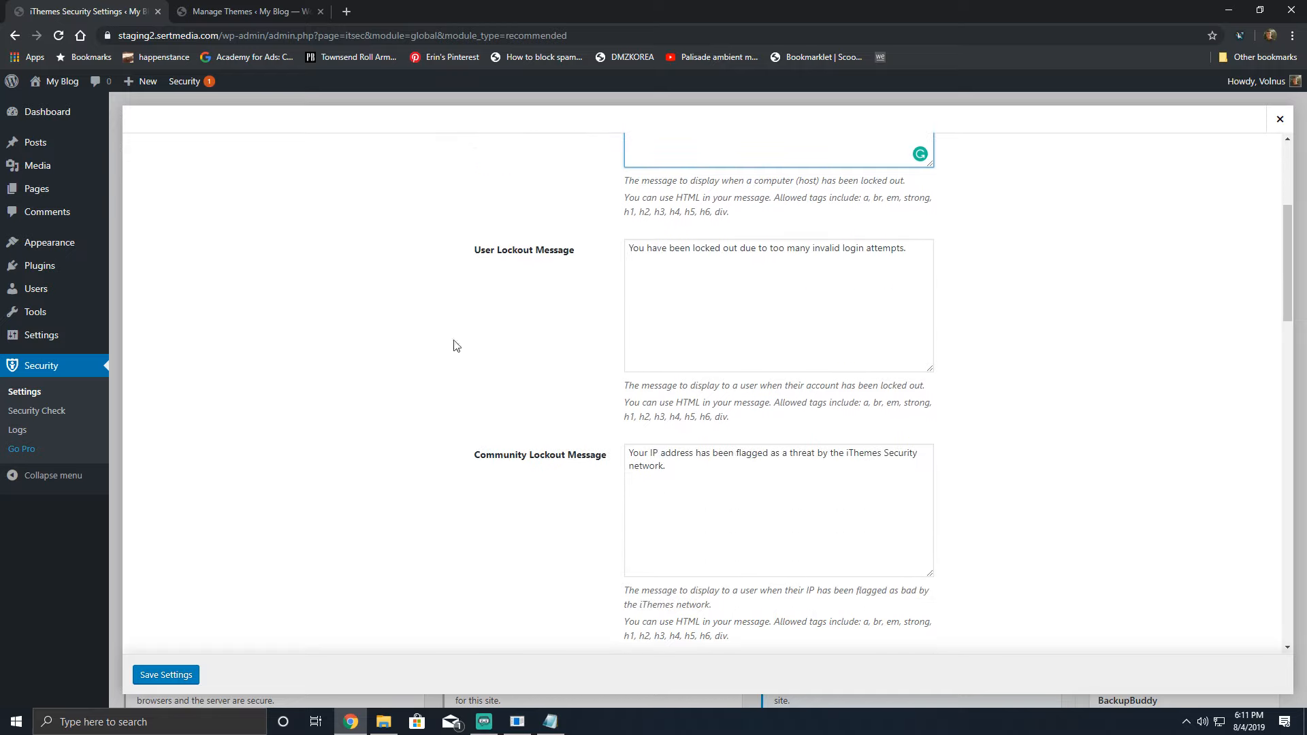
Step: Examine the User Lockout Message and Community Lockout Message texts in the Global Settings
drag(508, 253, 626, 253)
triple_click(901, 294)
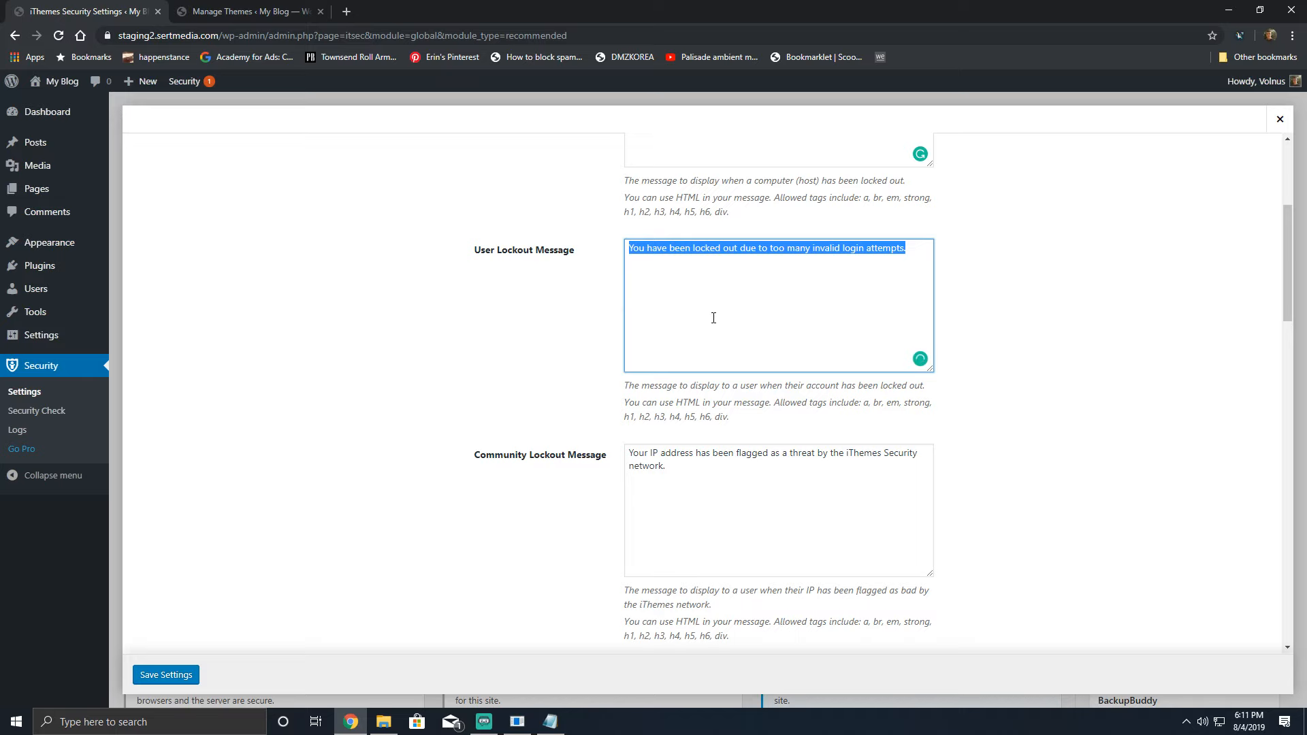
scroll(713, 318, down, 4)
scroll(612, 251, up, 4)
scroll(613, 347, up, 4)
scroll(651, 390, down, 3)
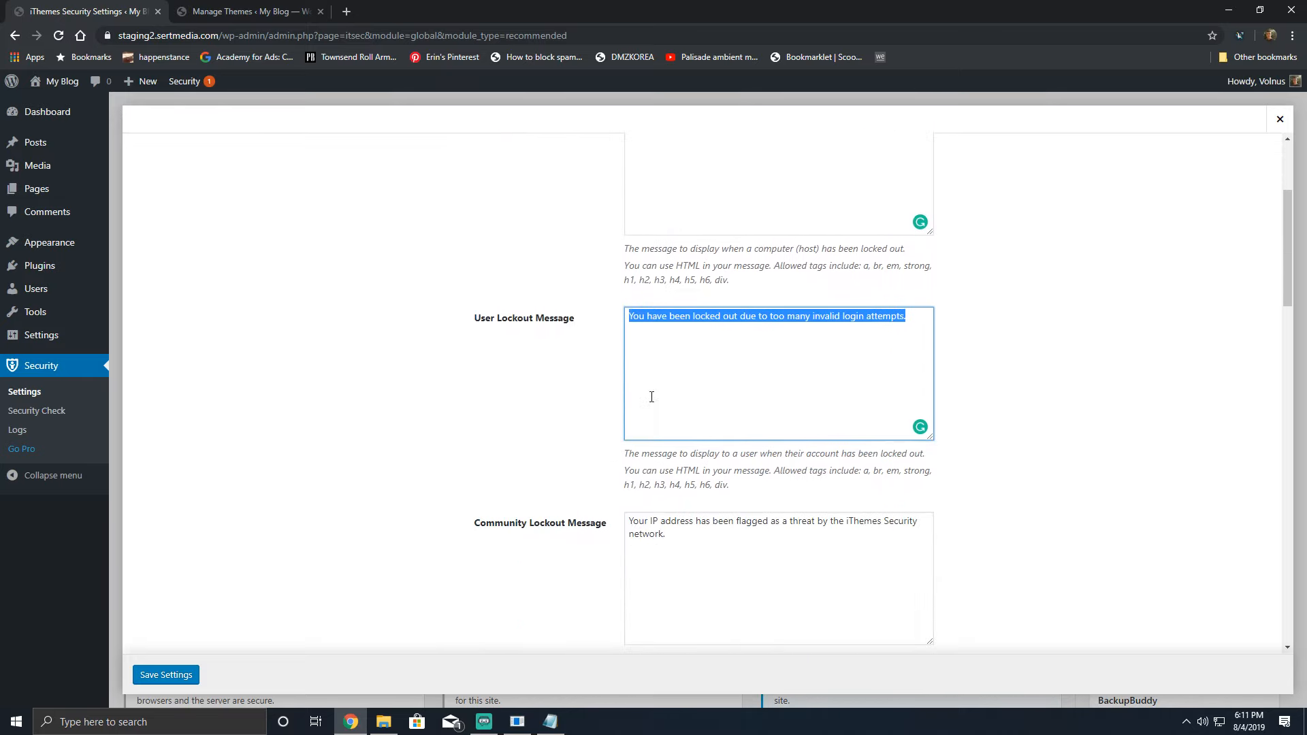
scroll(669, 377, down, 2)
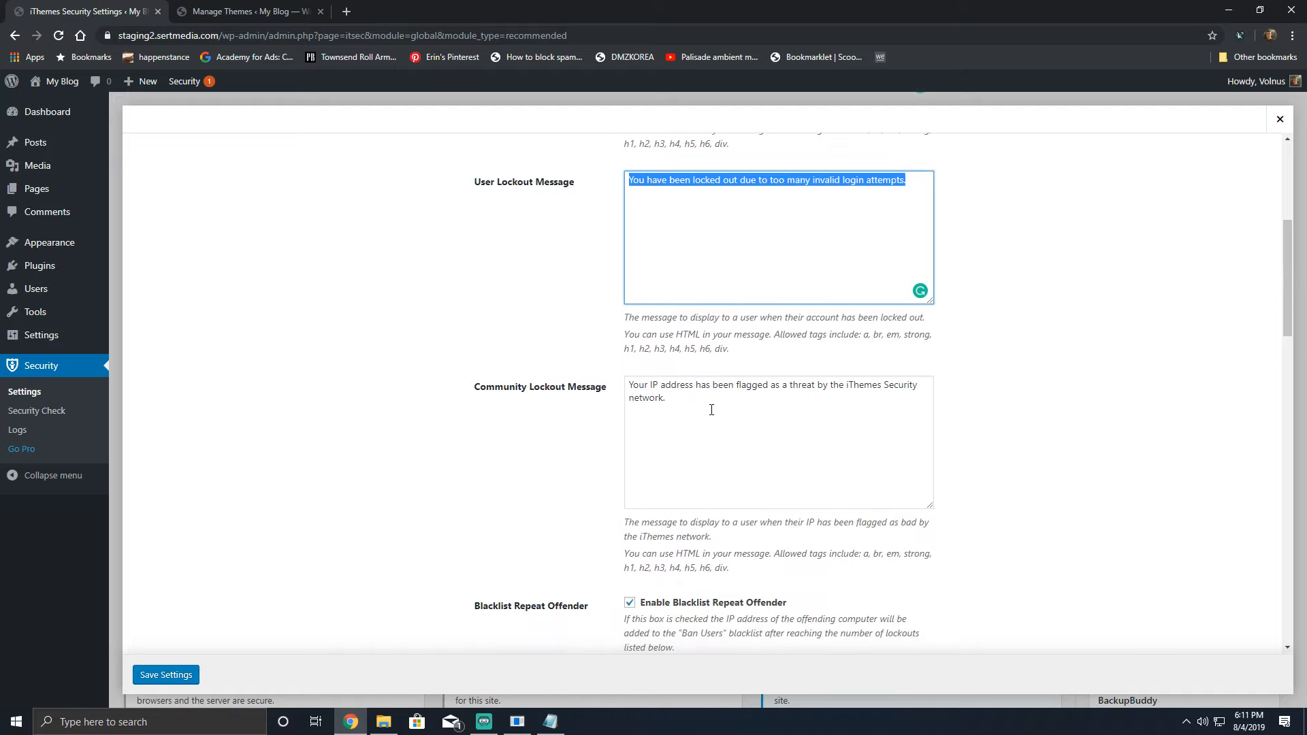
click(694, 429)
key(ctrl+a)
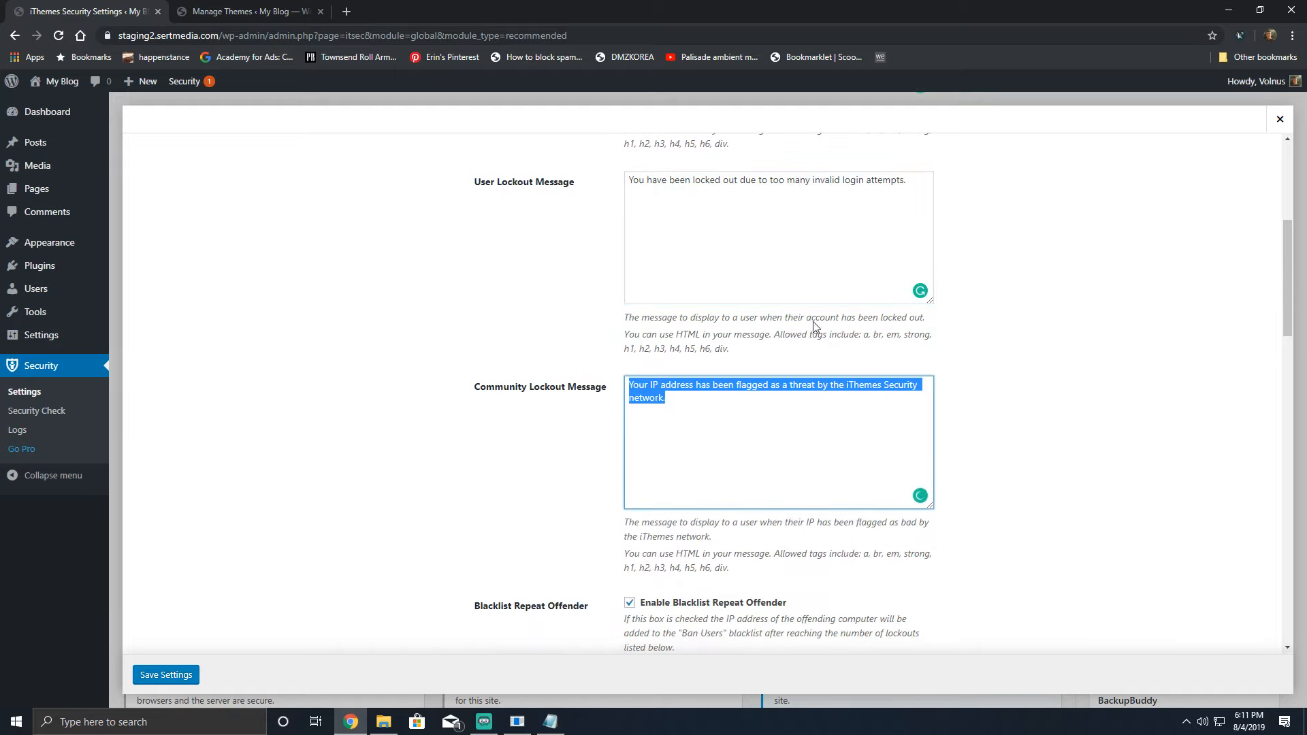
scroll(749, 402, down, 3)
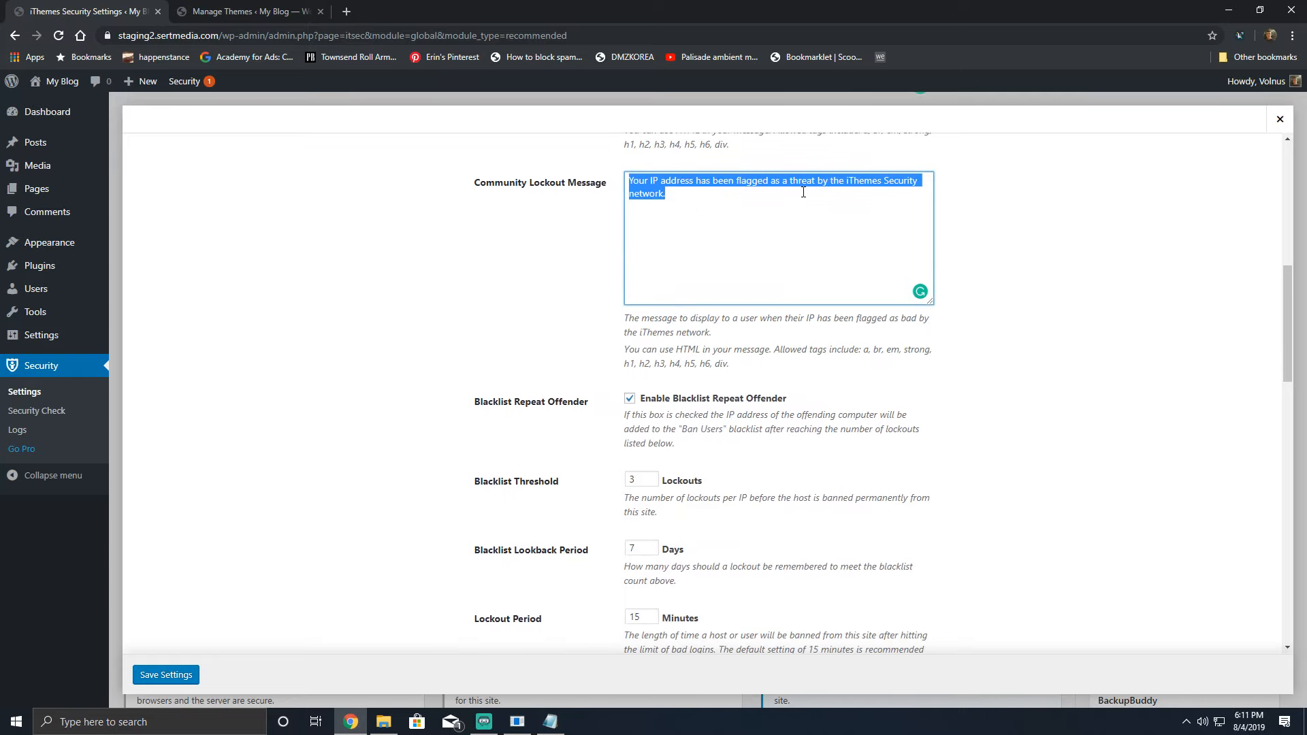
click(827, 201)
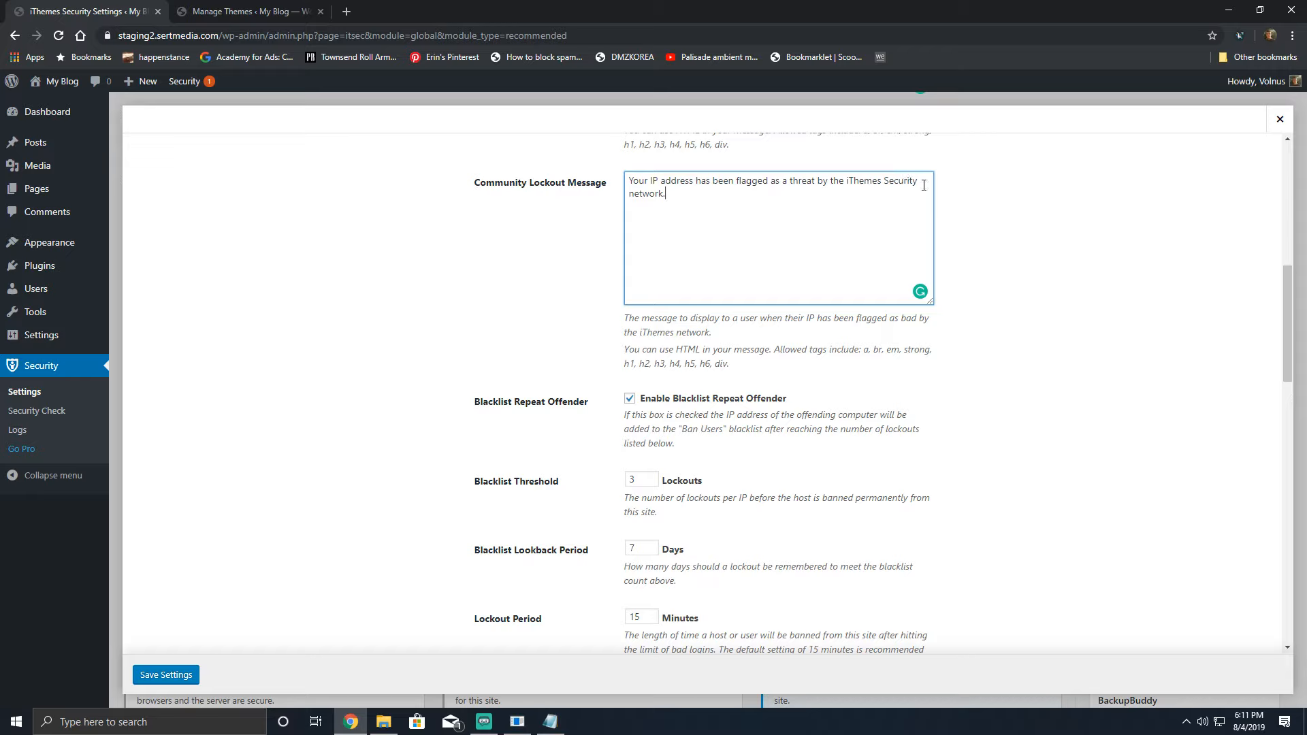
Step: Review the Blacklist Repeat Offender option, the Blacklist Threshold and the Blacklist Lookback Period
scroll(821, 405, down, 2)
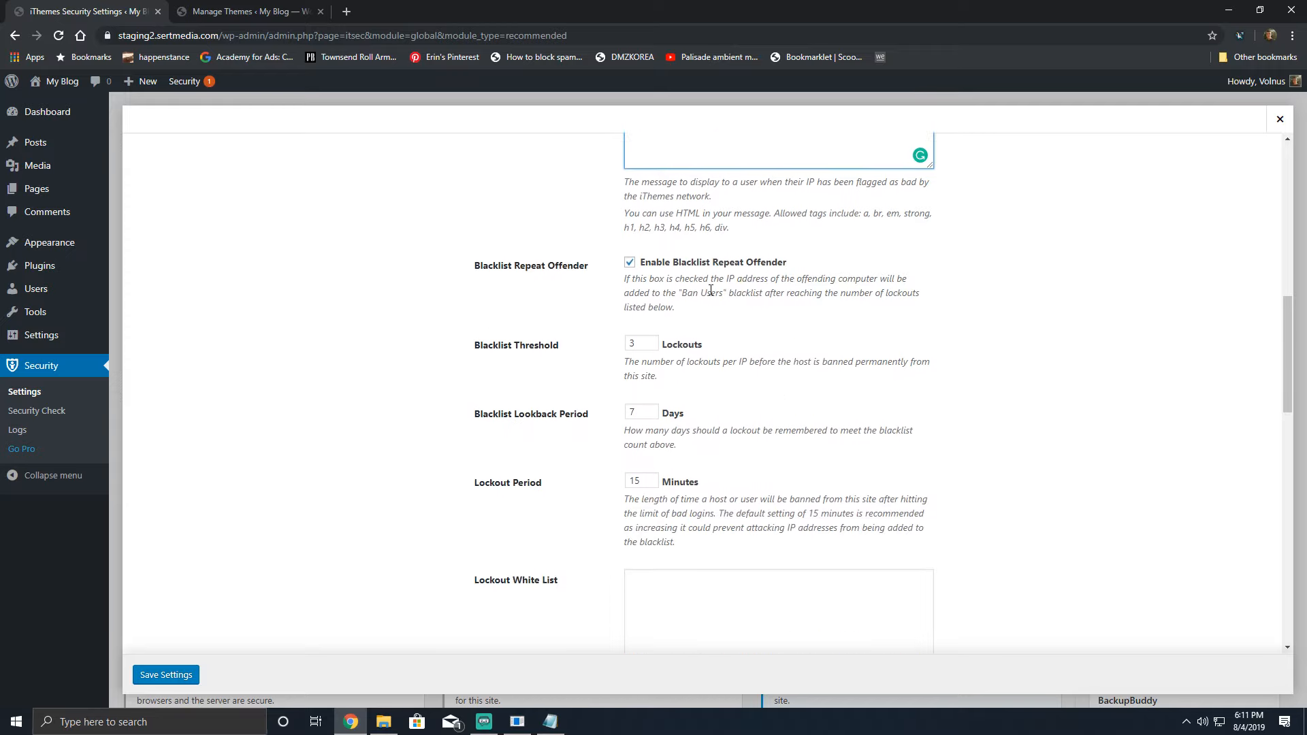
scroll(659, 271, down, 1)
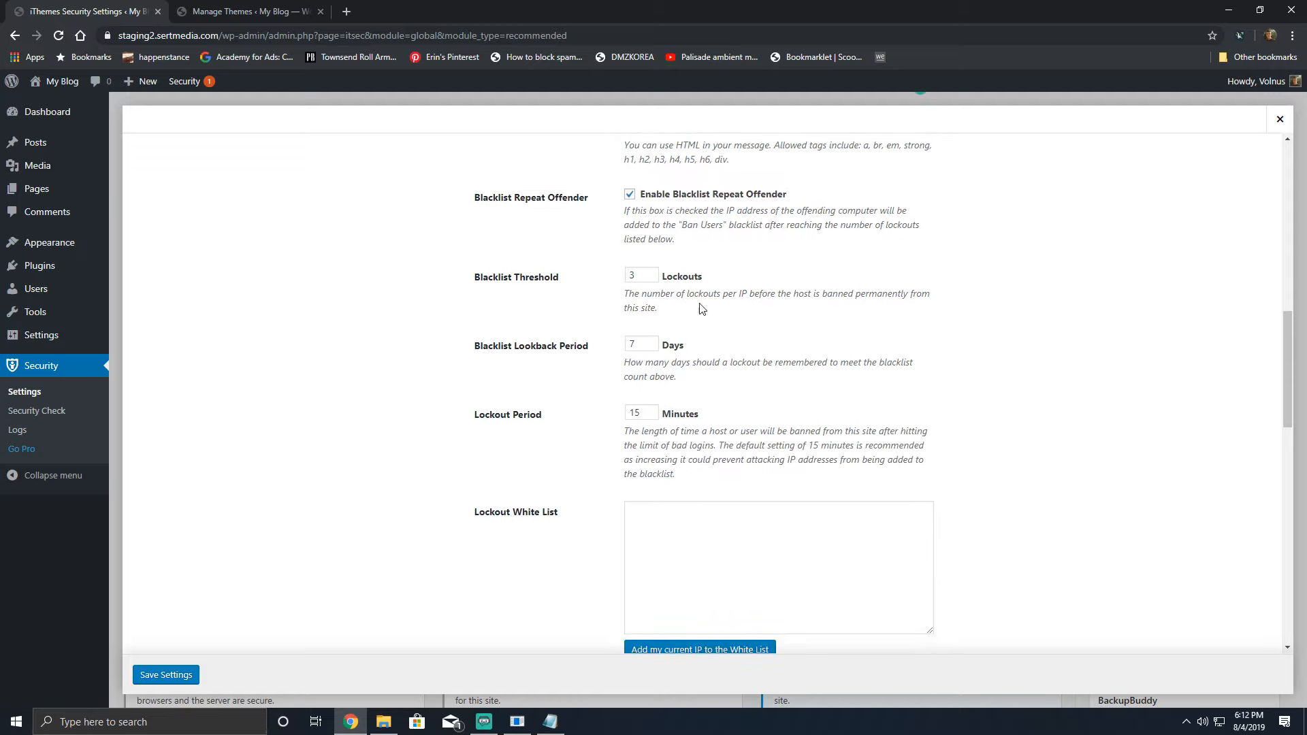
triple_click(659, 293)
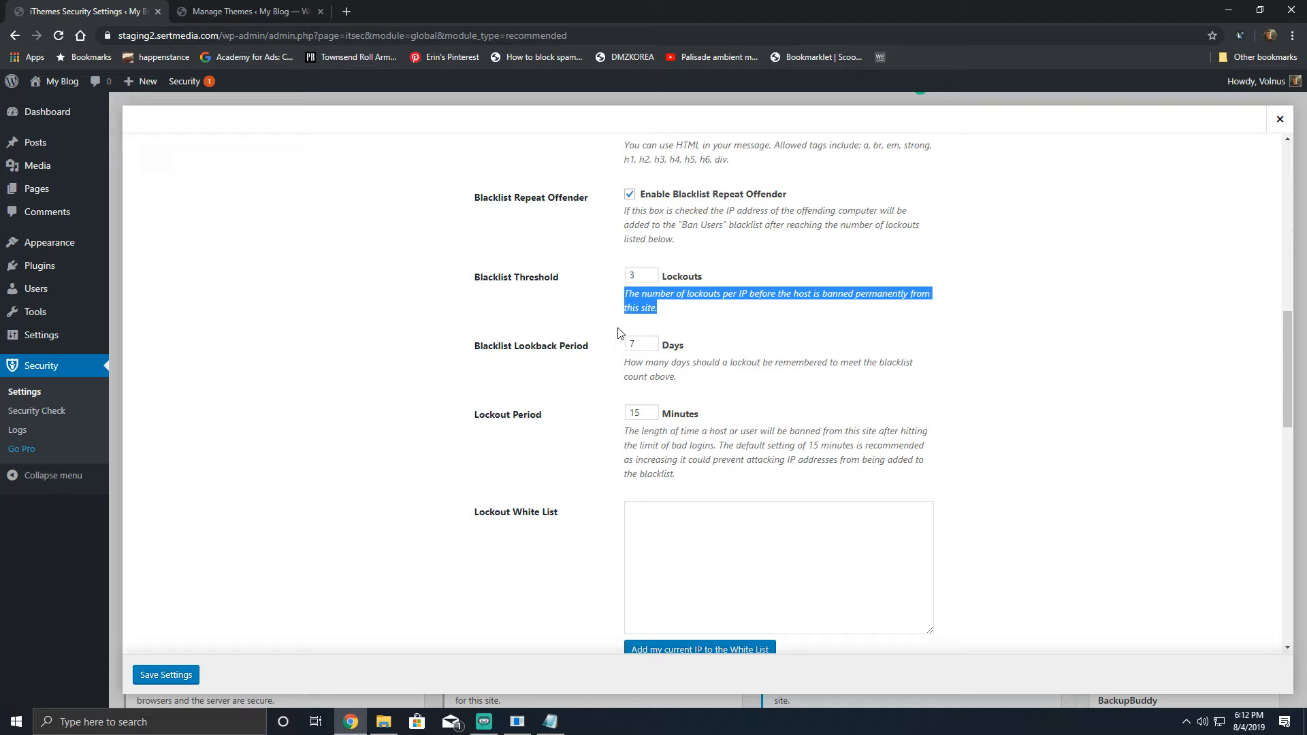
click(568, 310)
click(643, 275)
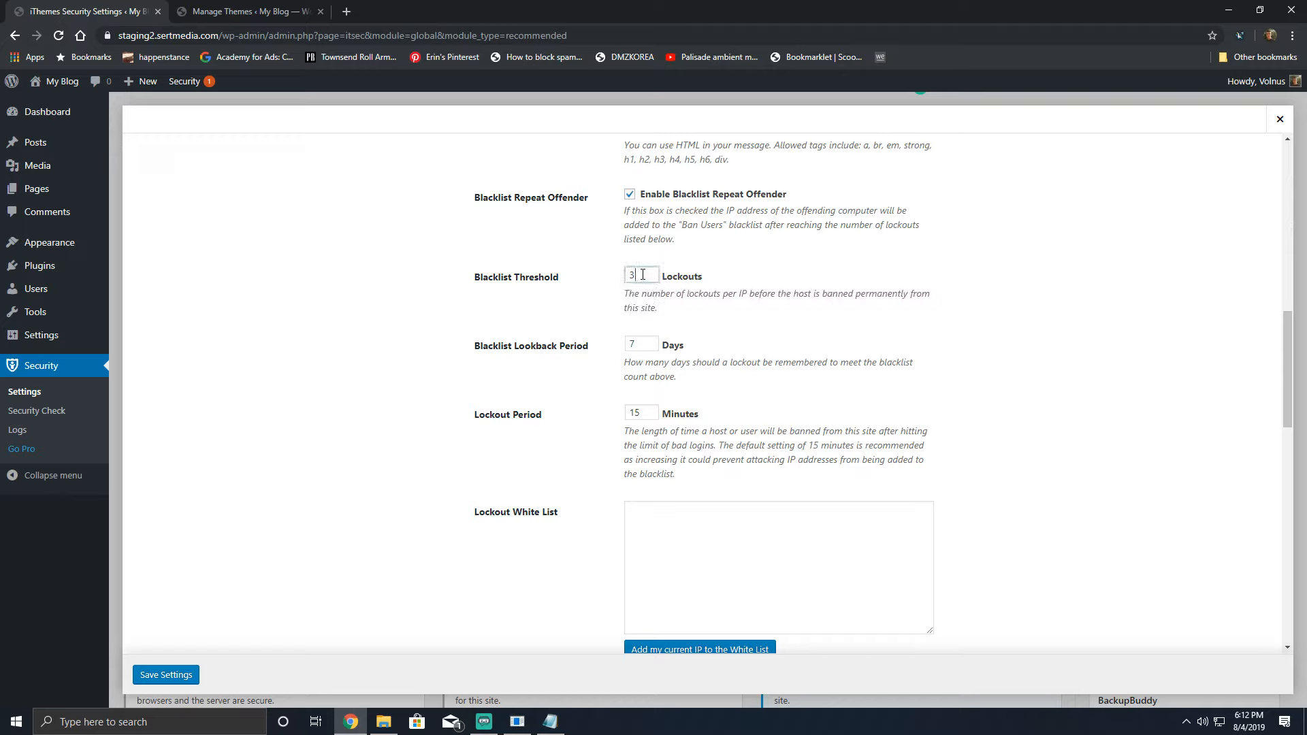
drag(642, 274, 617, 280)
drag(643, 341, 634, 342)
scroll(649, 447, down, 1)
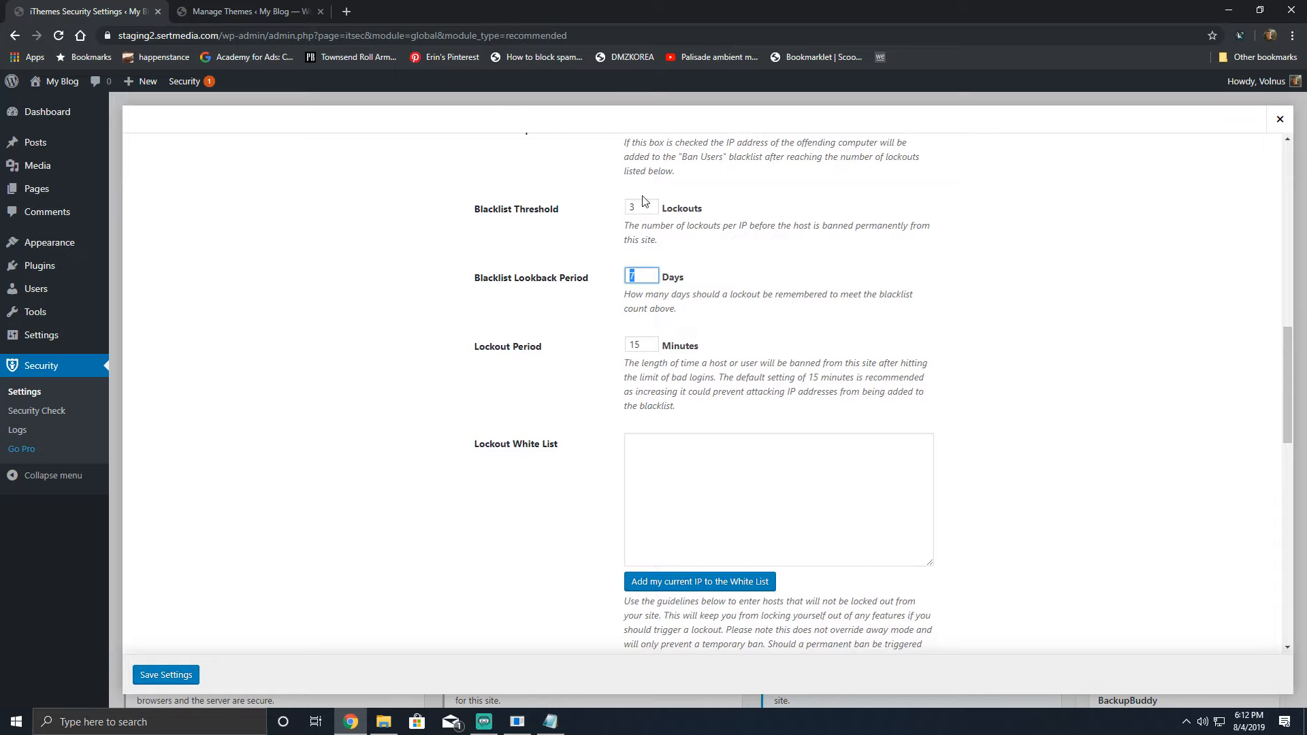
Step: Review the Lockout White List field and its guidelines for entering IP addresses, continuing to the log settings
scroll(649, 203, down, 4)
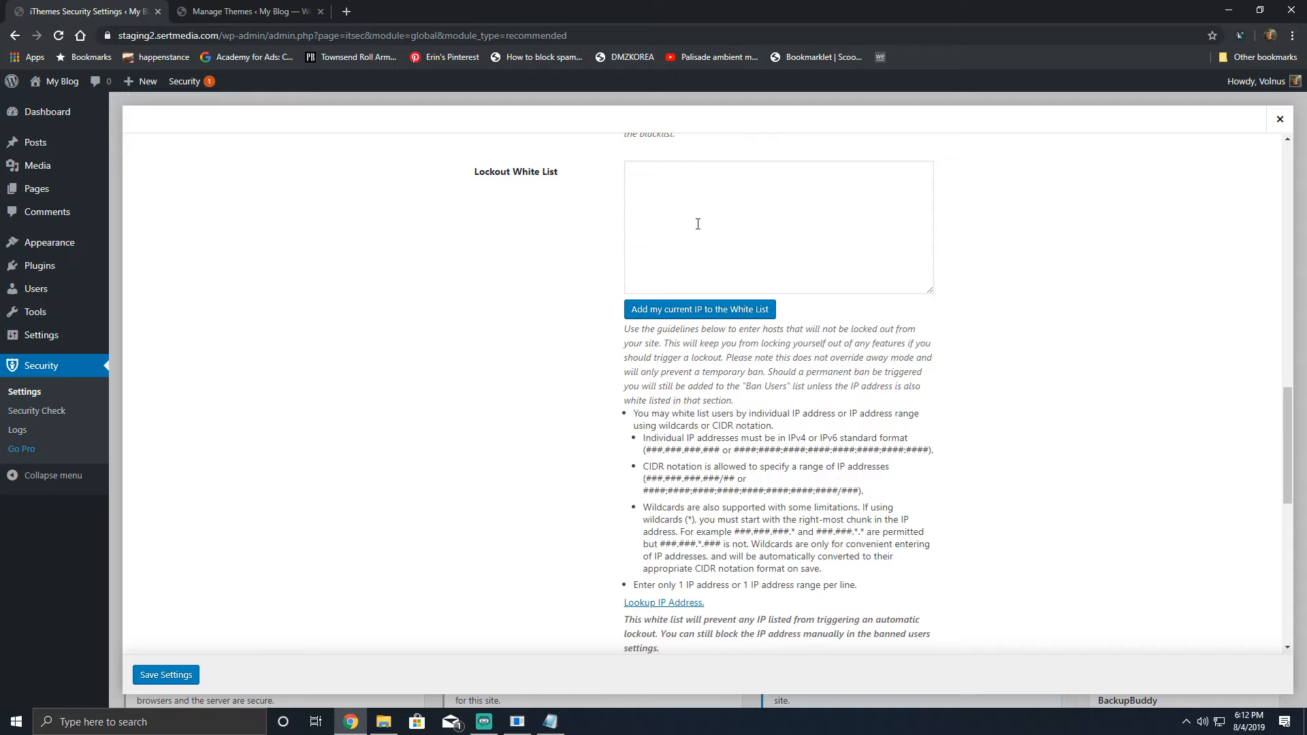
scroll(612, 306, up, 2)
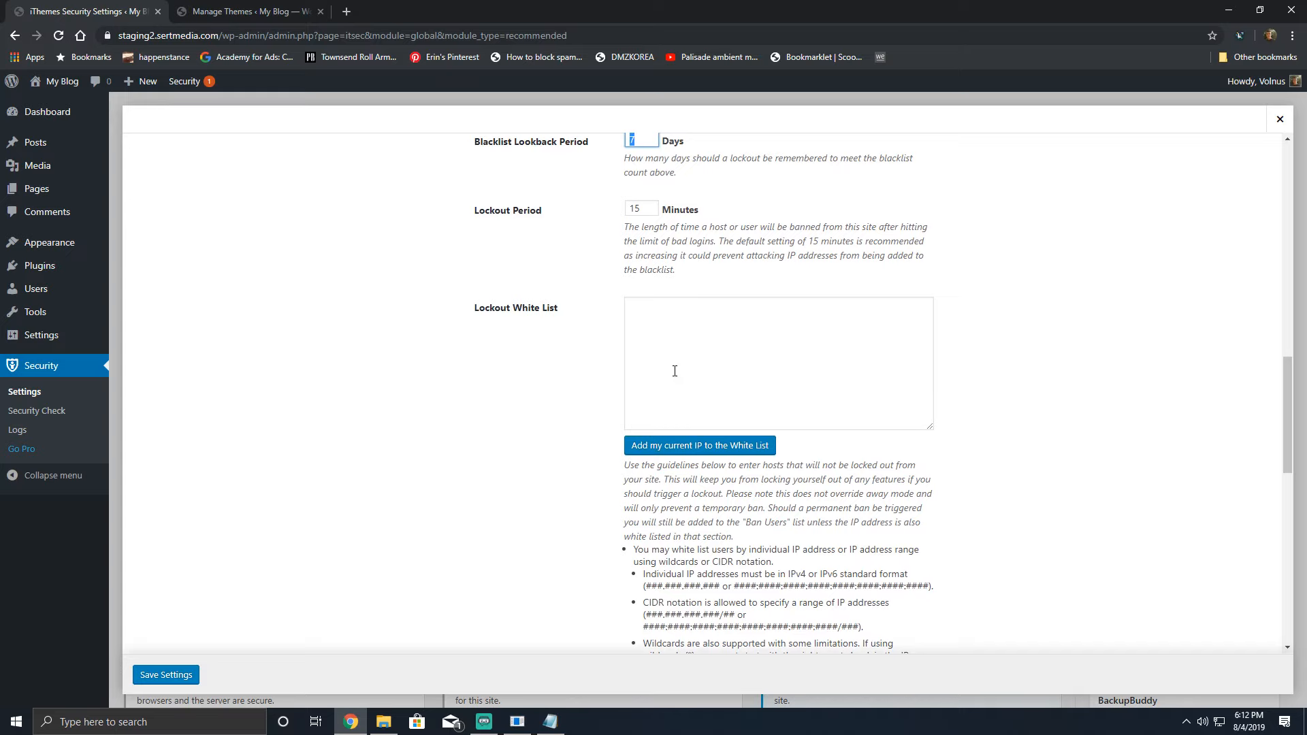
scroll(674, 370, down, 2)
click(728, 245)
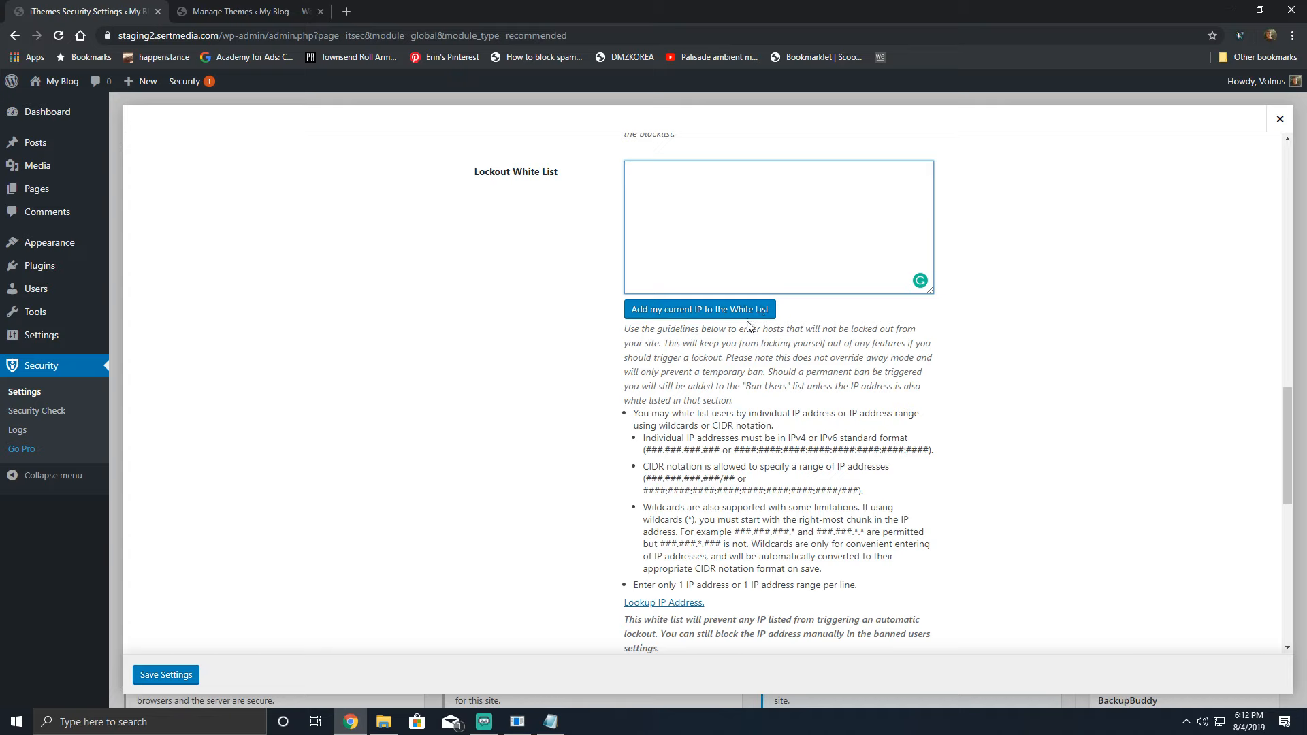
scroll(750, 324, down, 2)
scroll(751, 290, up, 3)
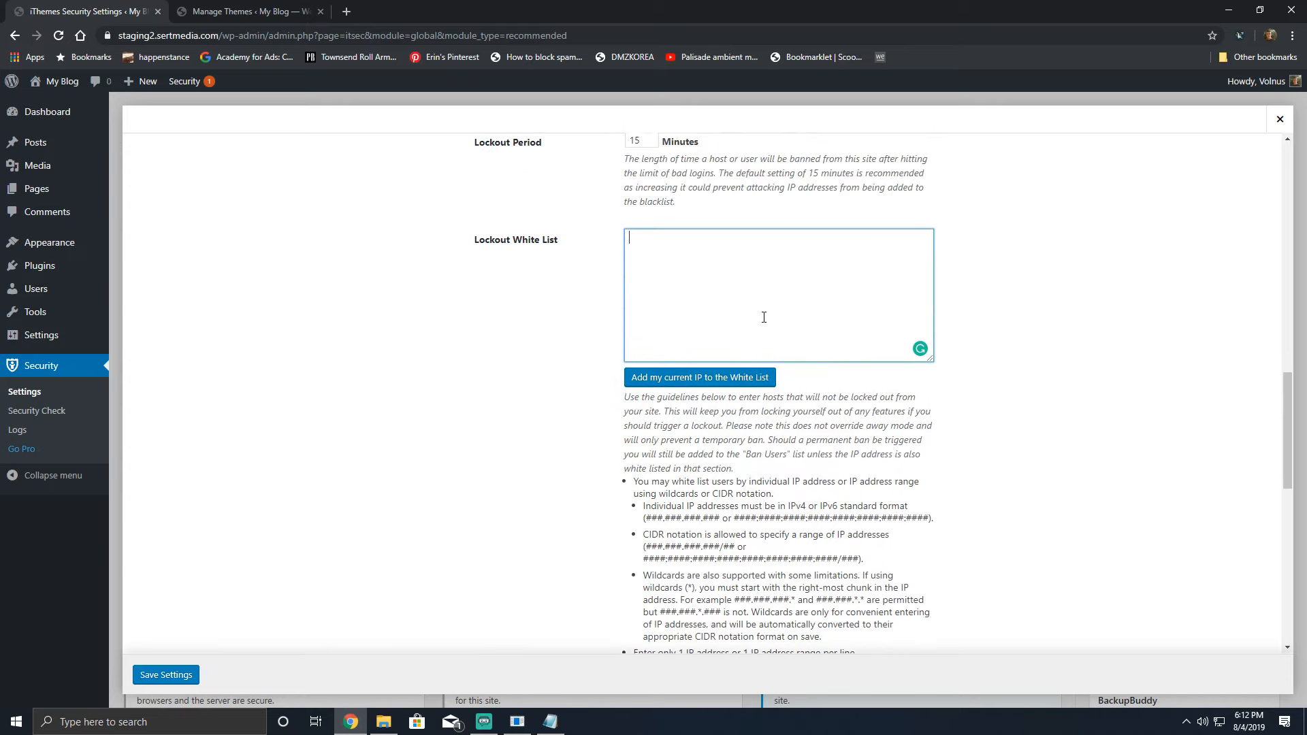
scroll(645, 395, down, 3)
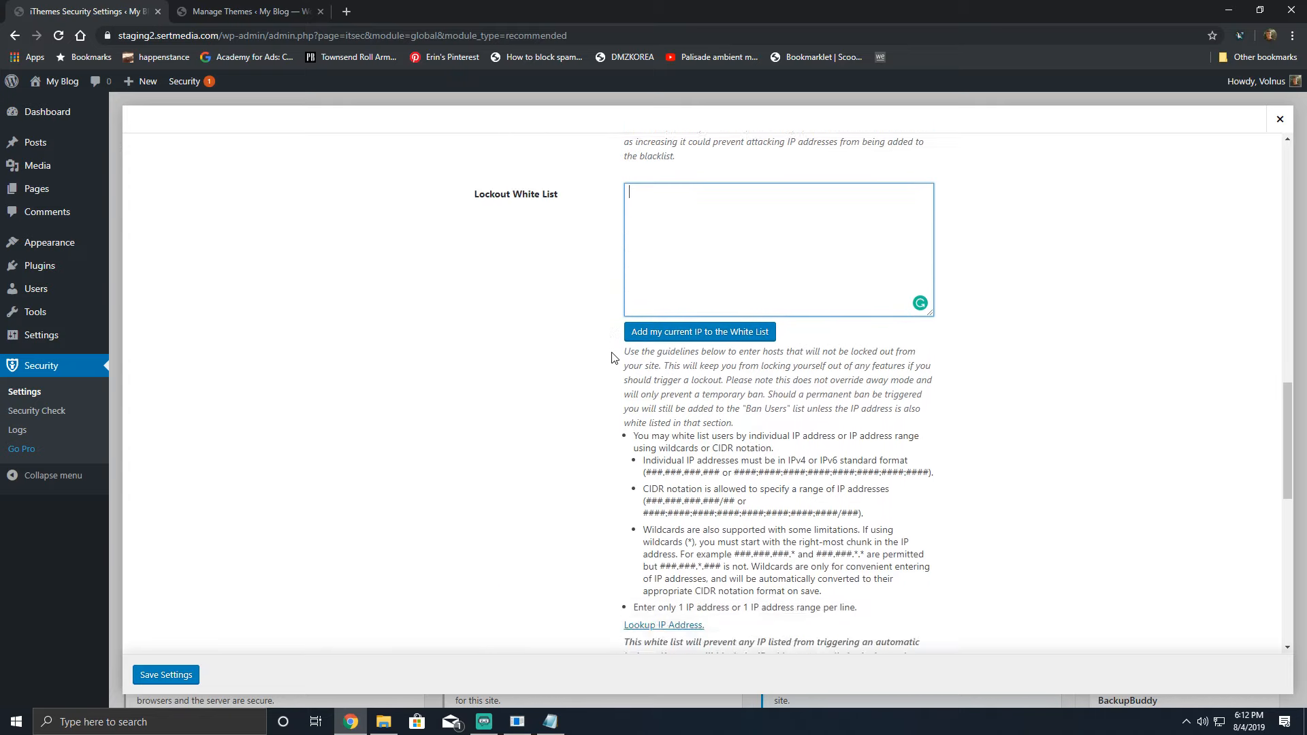
scroll(611, 357, down, 3)
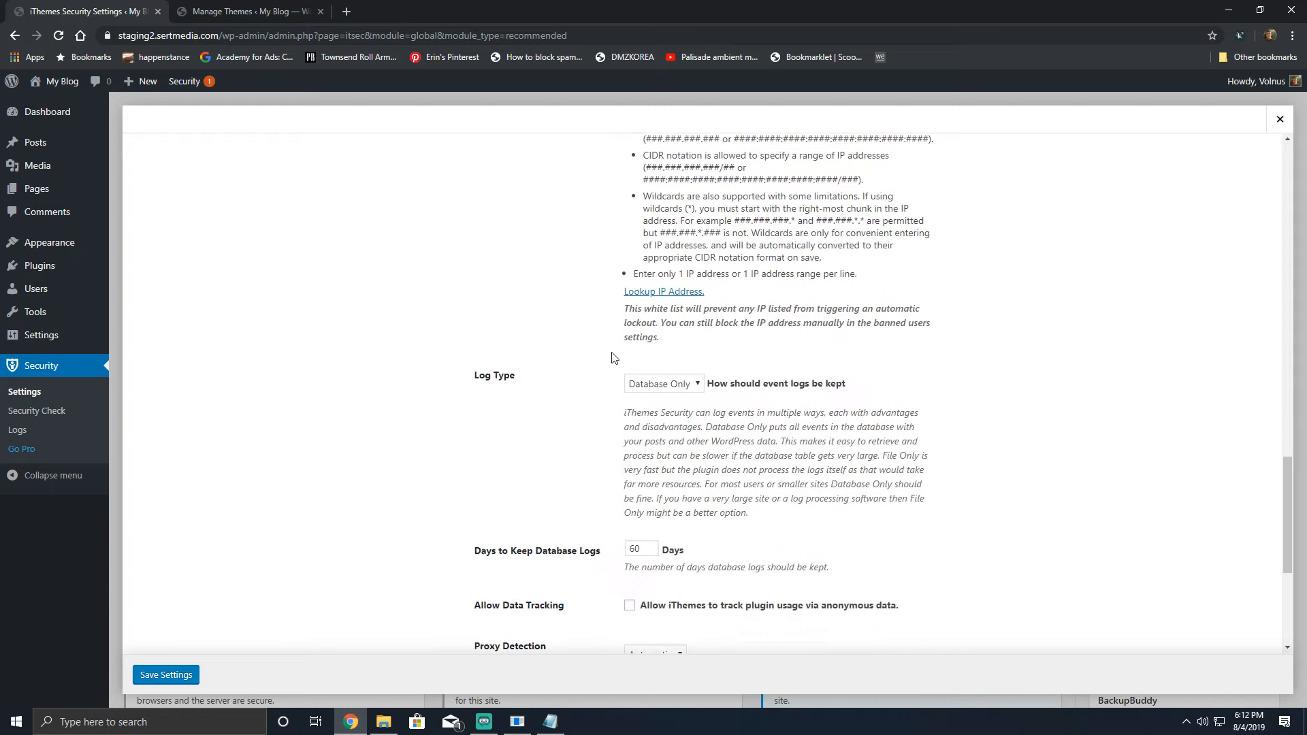
Step: Examine the Log Type choices for how event logs are kept, leaving Database Only selected
click(658, 353)
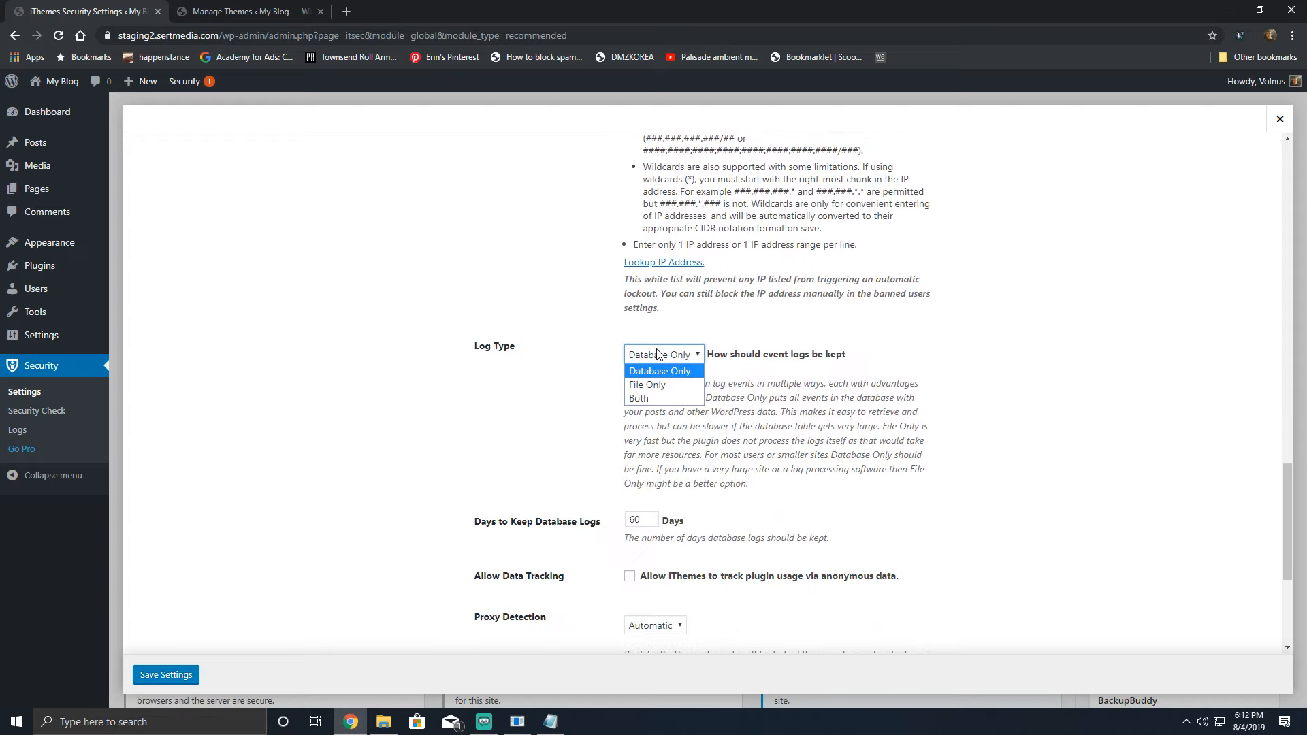
click(500, 413)
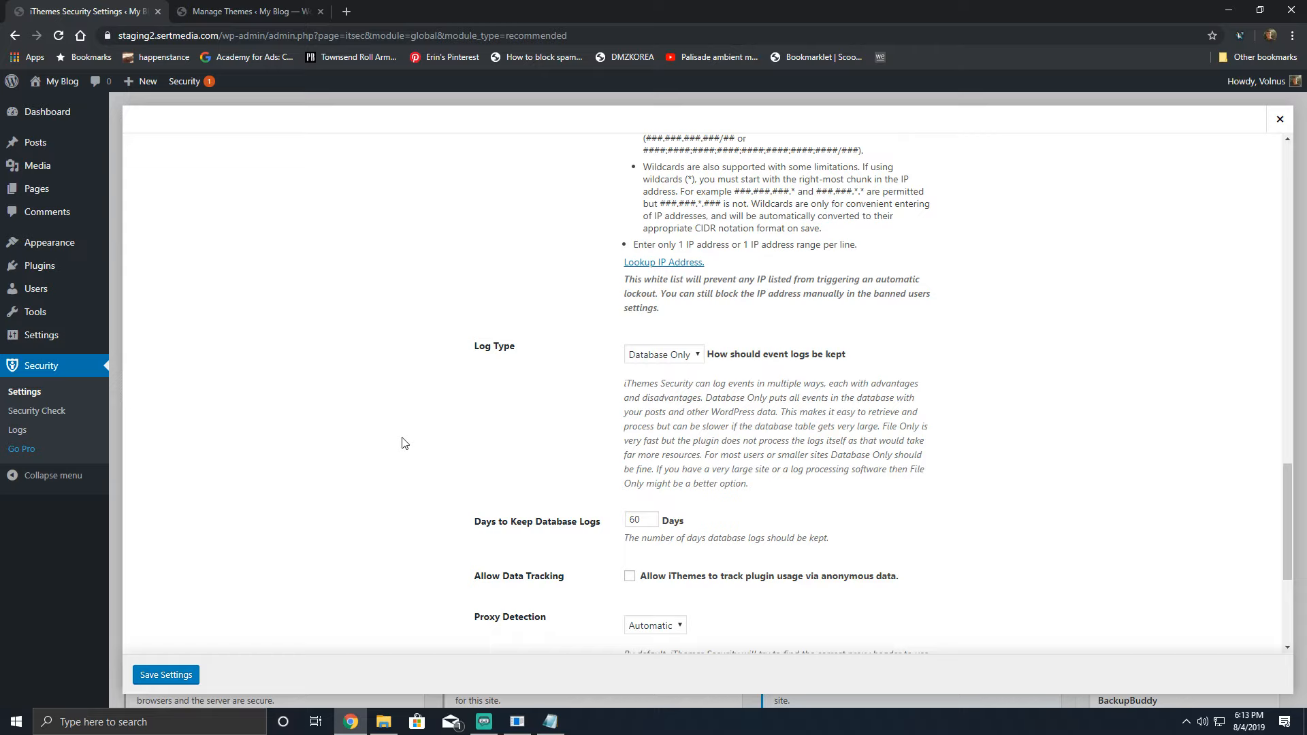
click(681, 356)
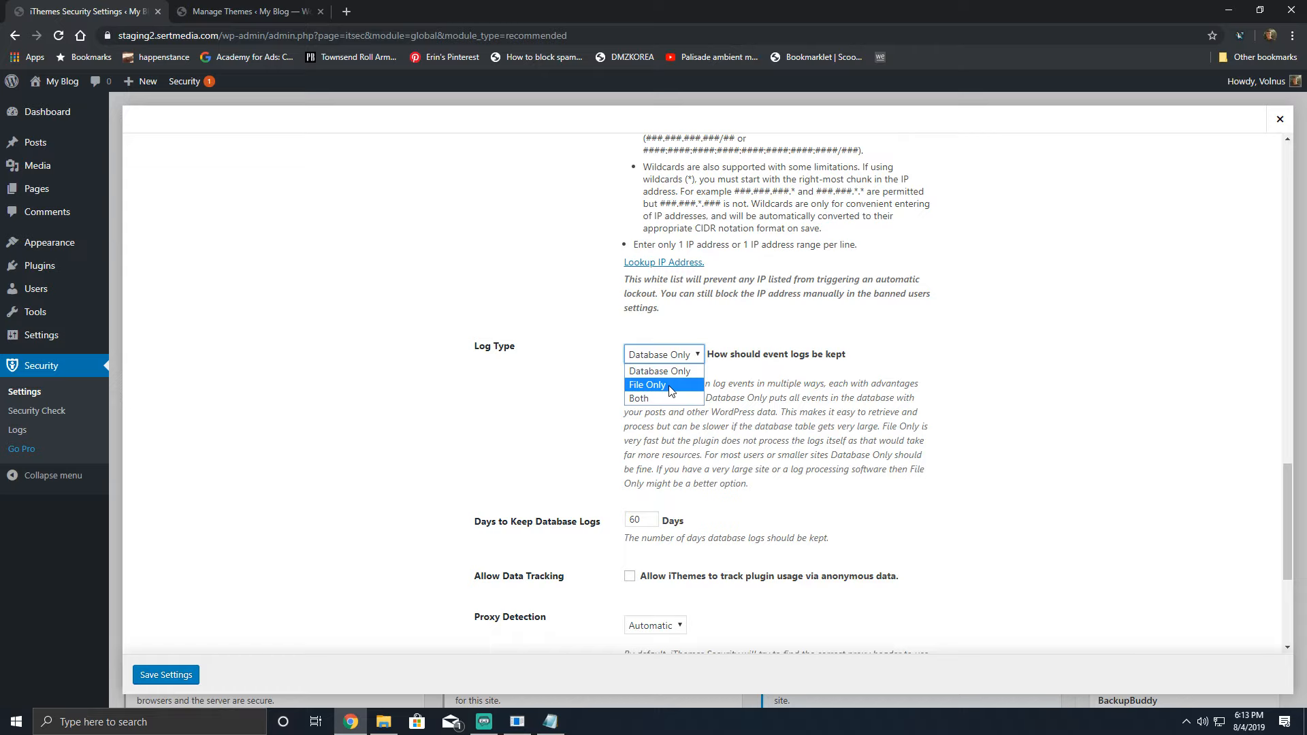
click(543, 405)
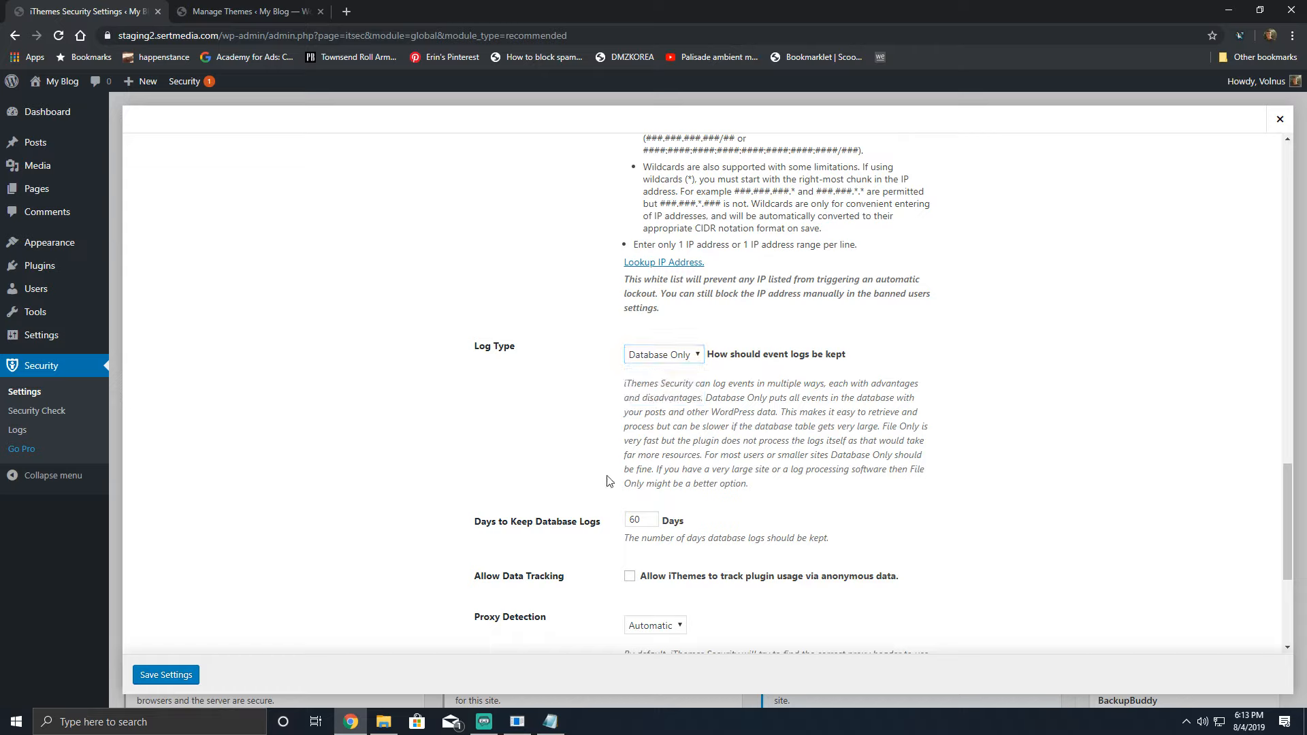
Step: Set Days to Keep Database Logs to 30
double_click(649, 522)
text(30)
scroll(564, 524, down, 1)
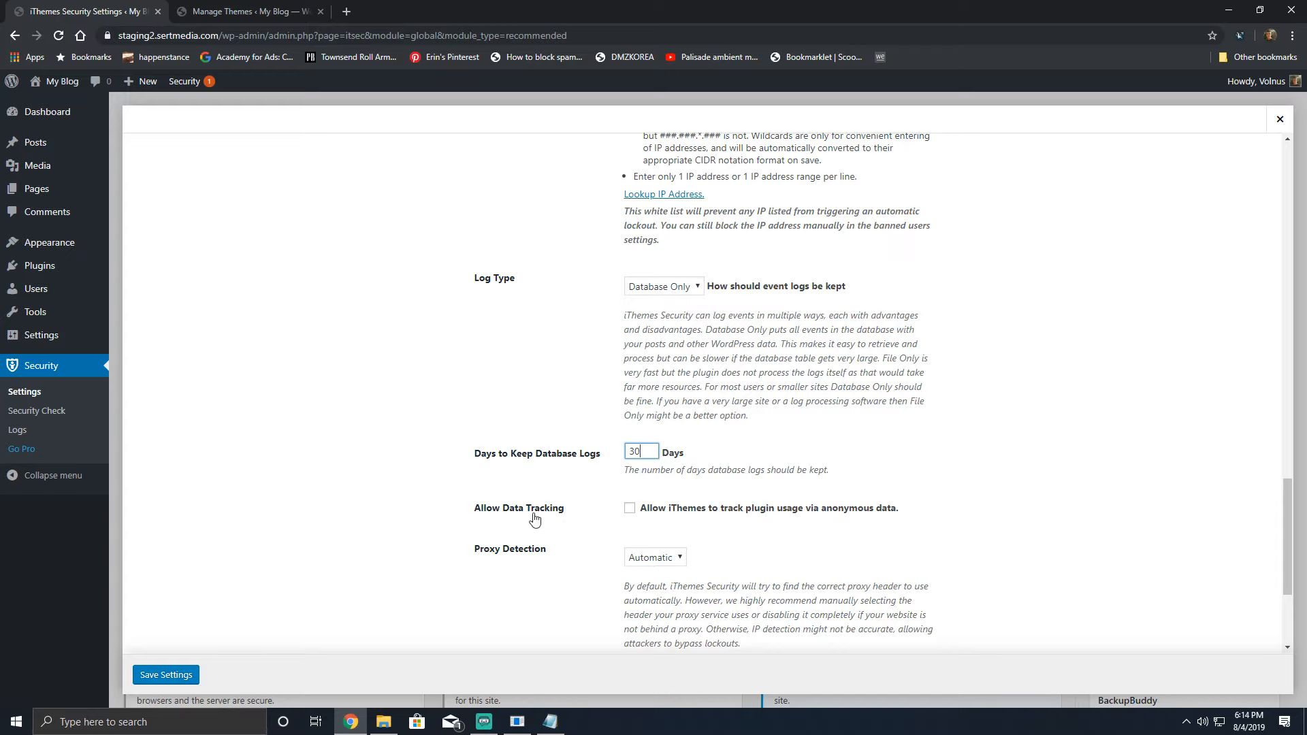
triple_click(534, 517)
scroll(471, 500, down, 3)
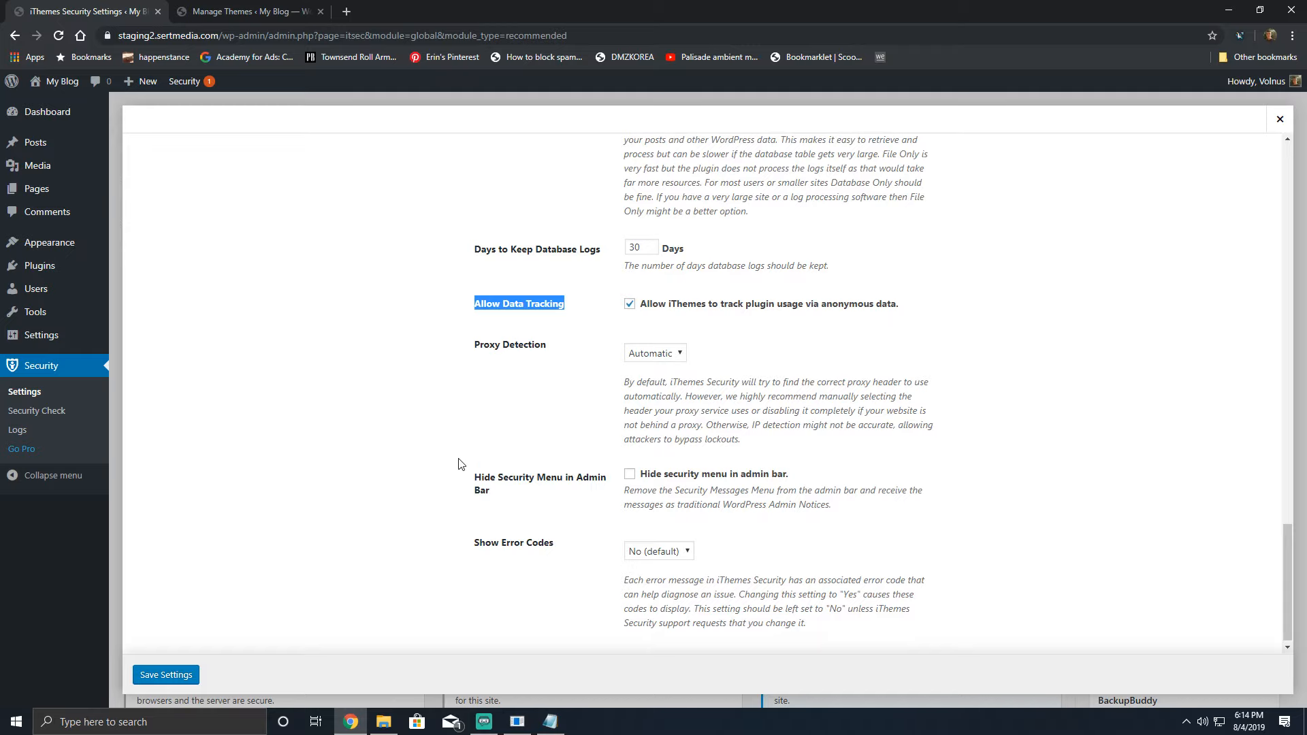
click(672, 305)
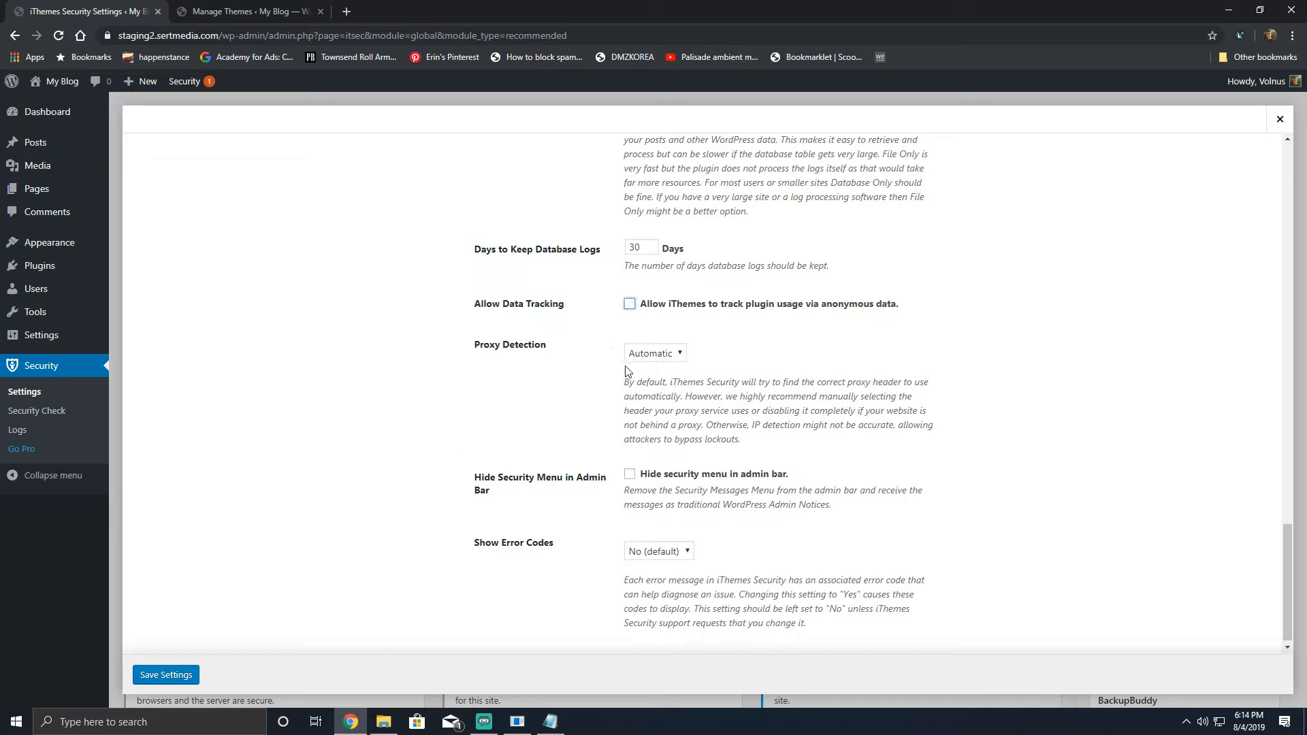
Step: Try Manual proxy detection, inspect its Proxy Header choices, and set Proxy Detection back to Automatic
click(646, 357)
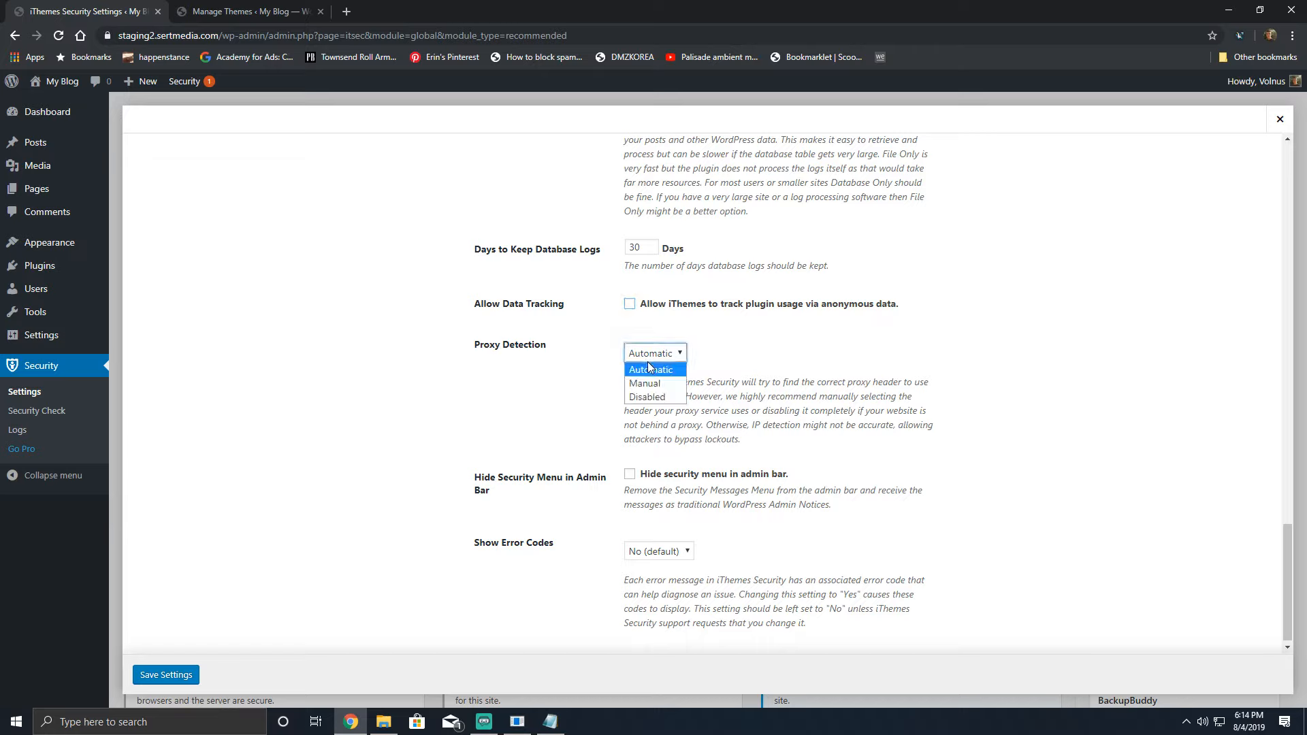
click(568, 378)
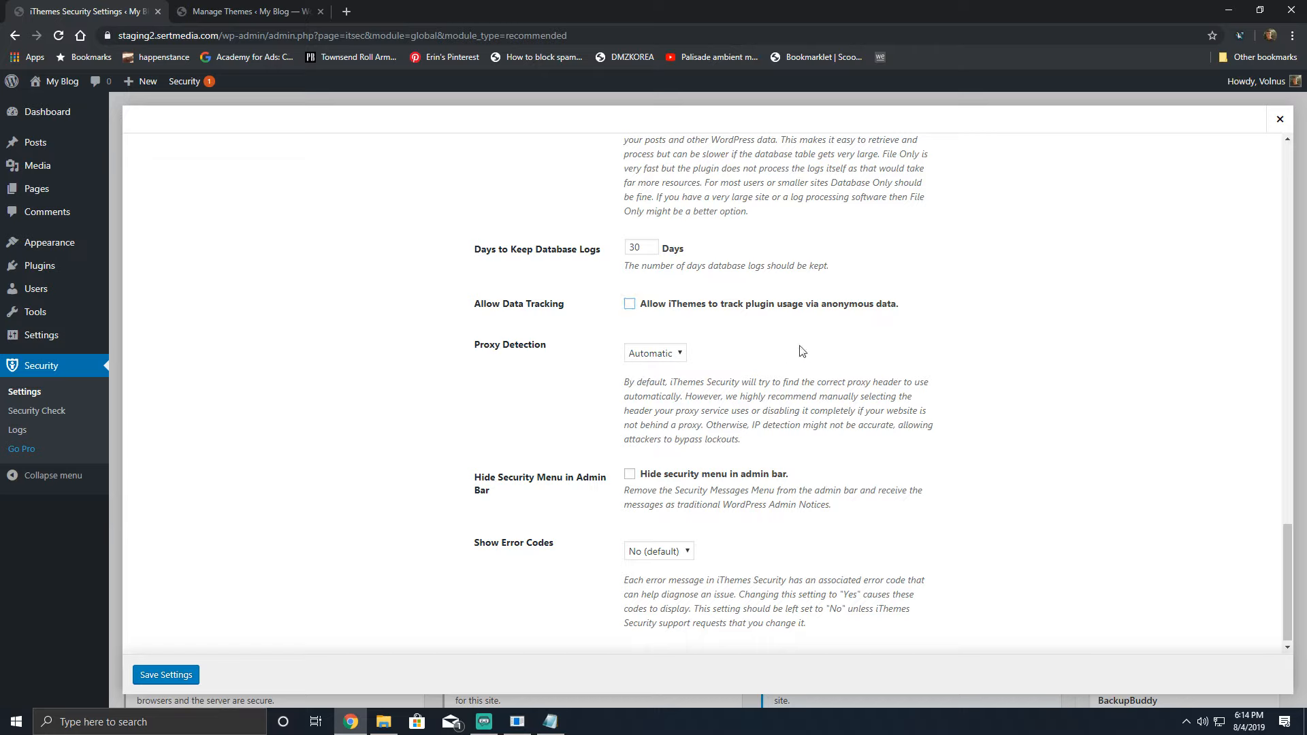
click(667, 360)
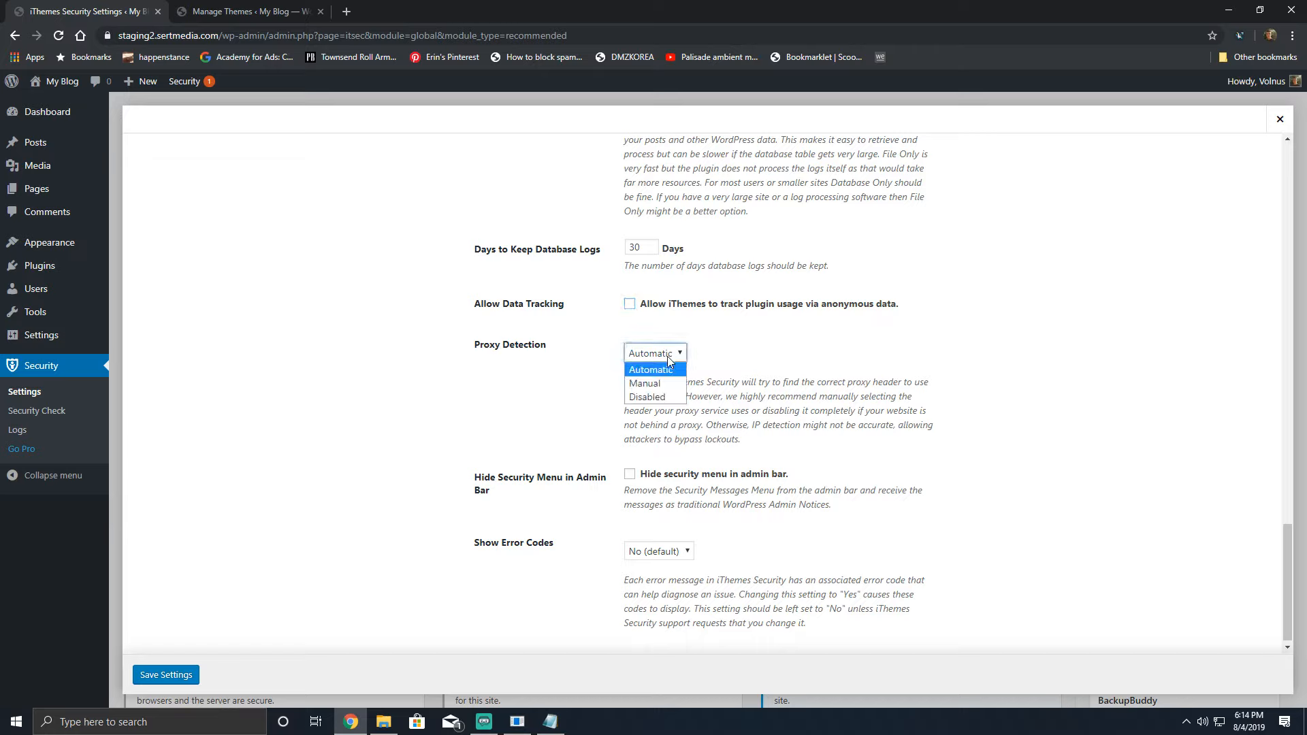
click(666, 379)
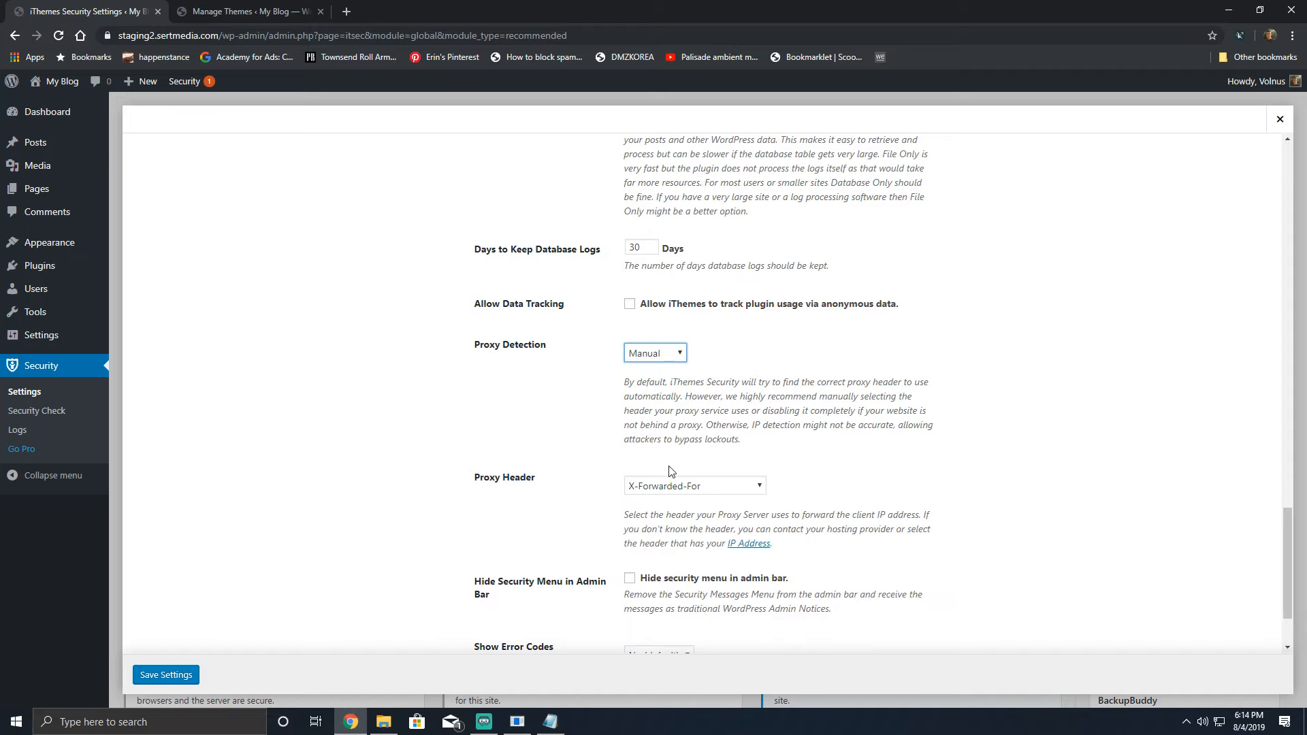
click(674, 484)
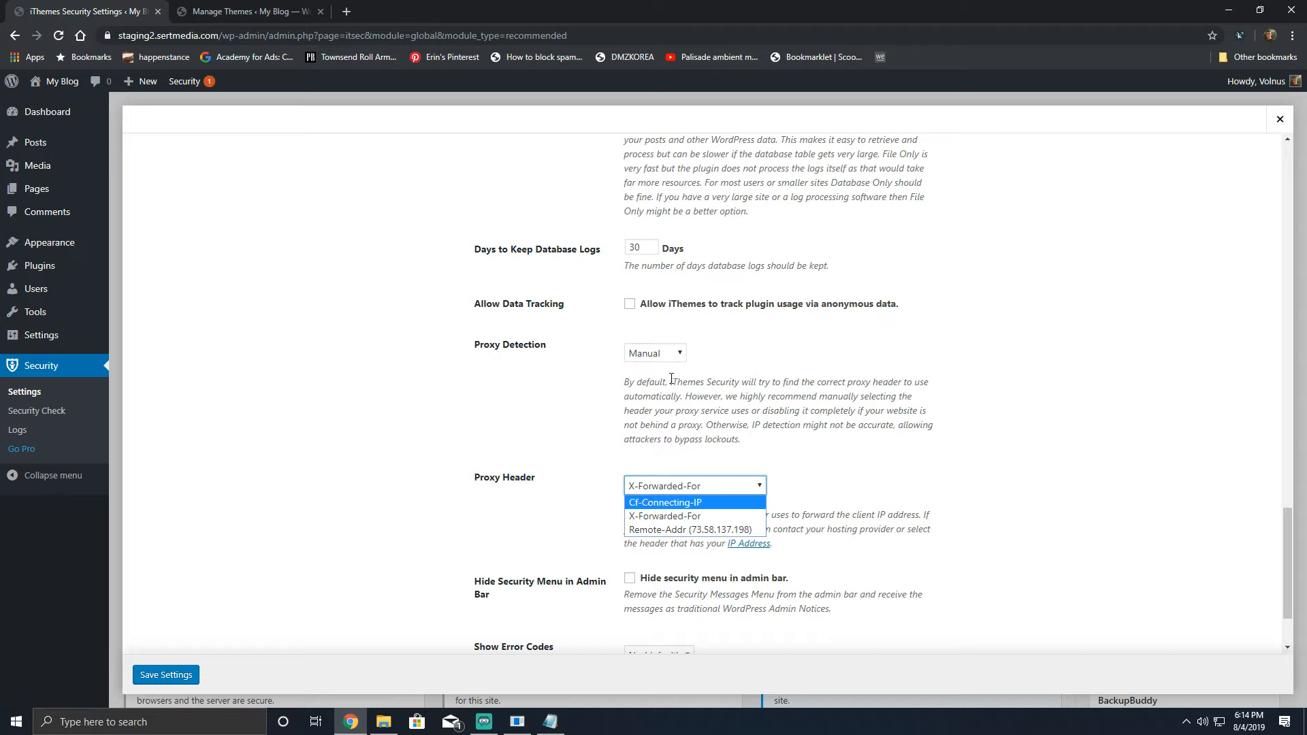
click(655, 353)
click(652, 367)
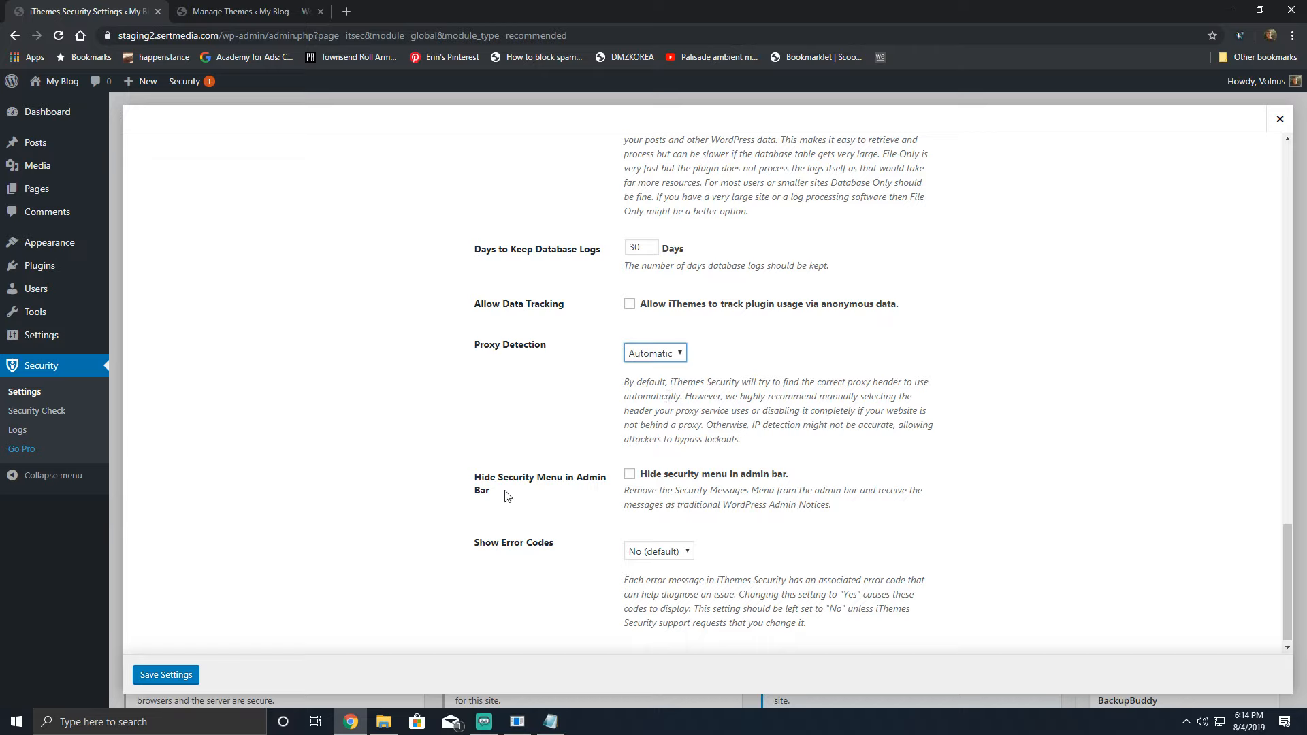
Step: Enable hiding the security menu in the admin bar and review the Show Error Codes choices, keeping No (default)
click(728, 473)
click(671, 551)
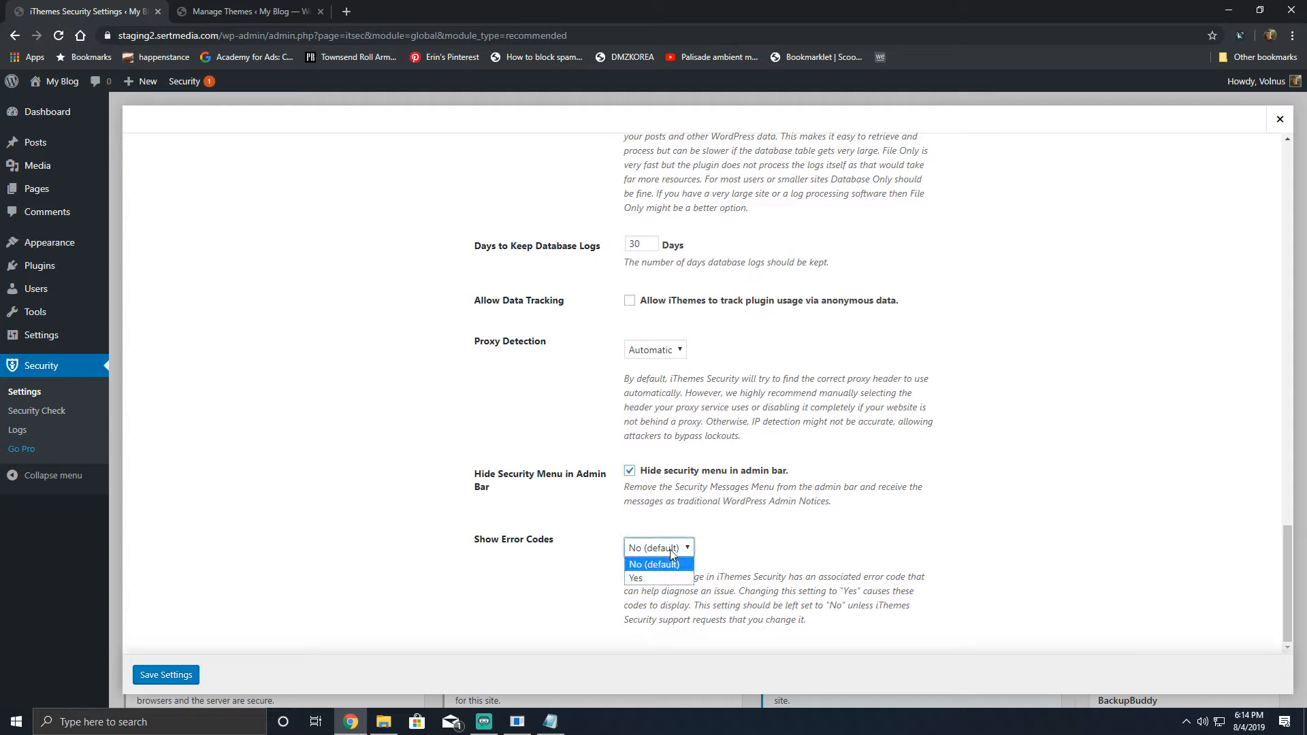
double_click(539, 568)
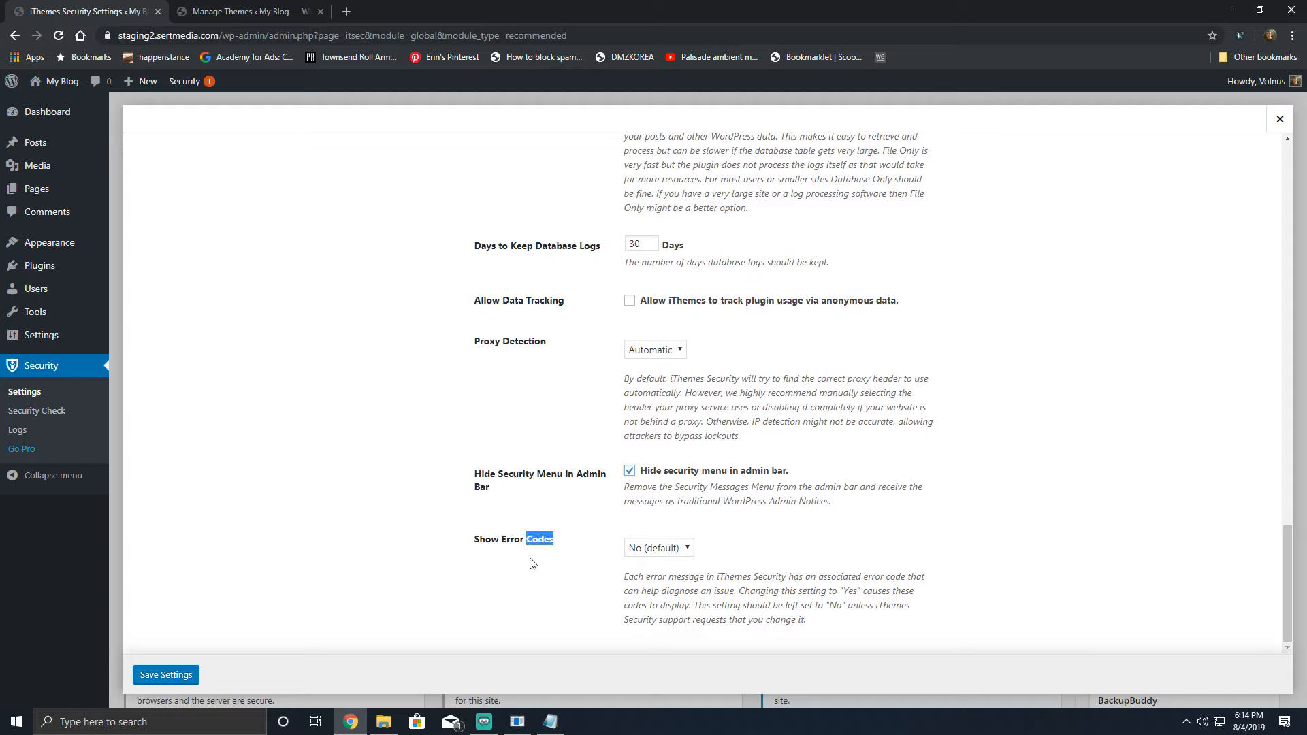
click(533, 563)
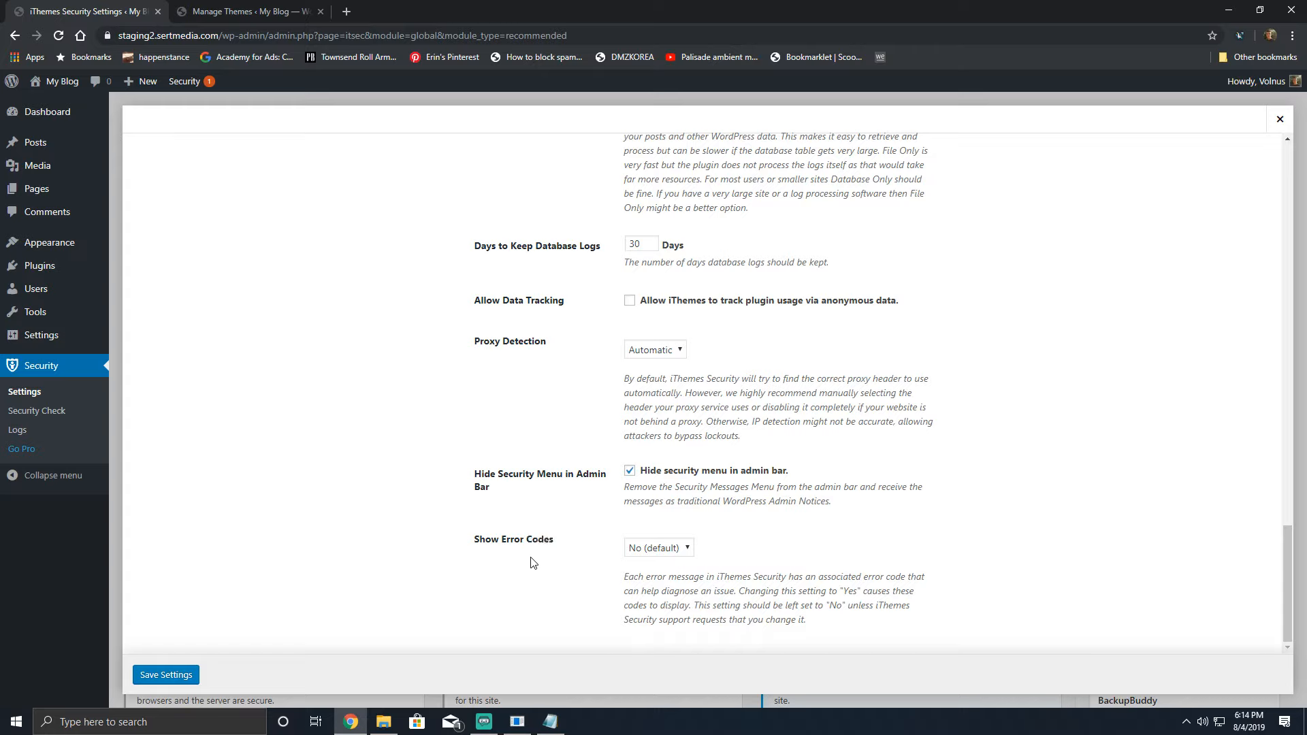
click(666, 548)
click(529, 599)
Step: Look back over the Global Settings once more and save them
scroll(295, 511, up, 15)
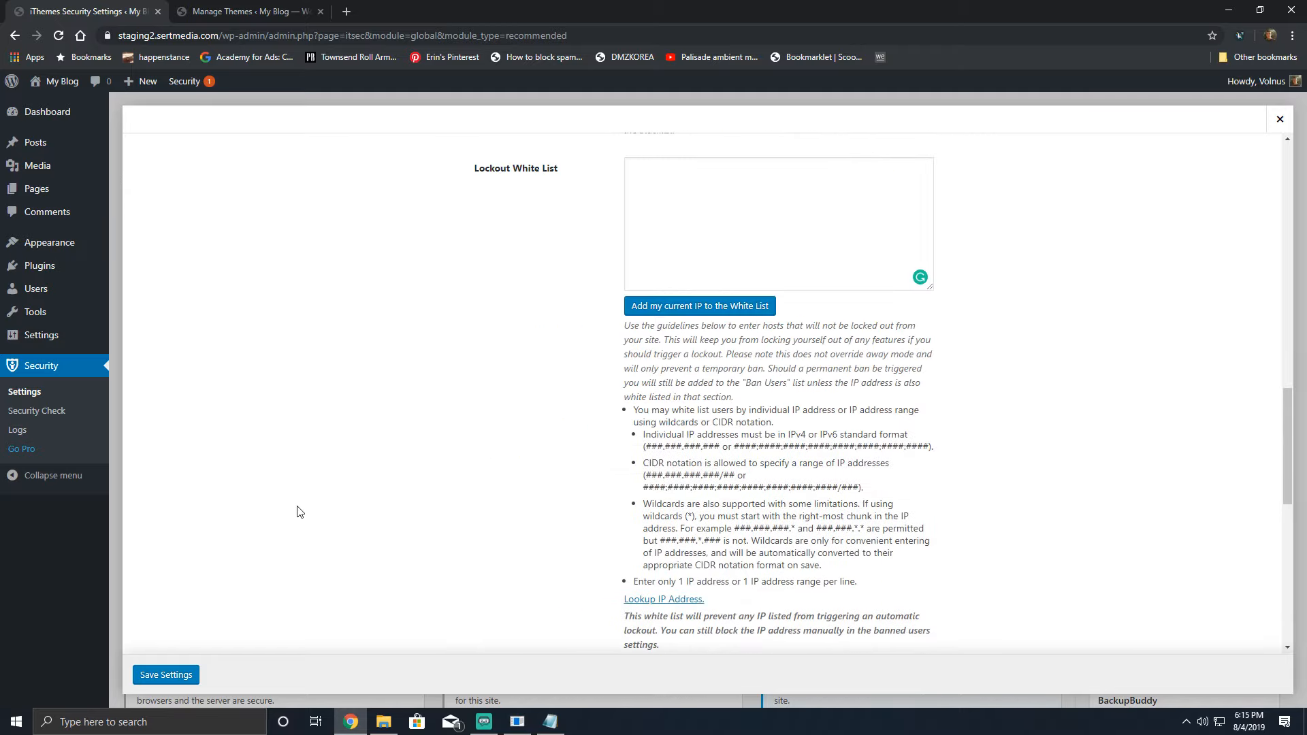
scroll(537, 476, up, 5)
scroll(563, 443, down, 20)
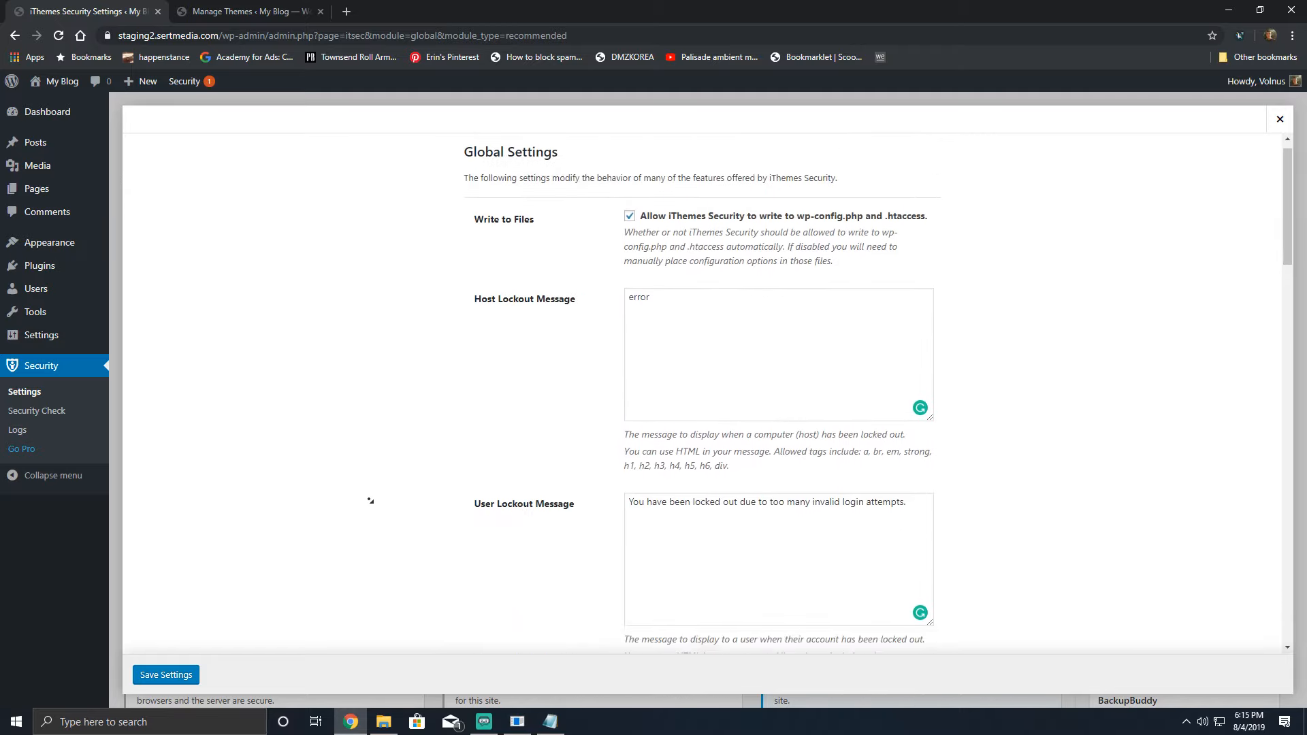
scroll(380, 510, up, 20)
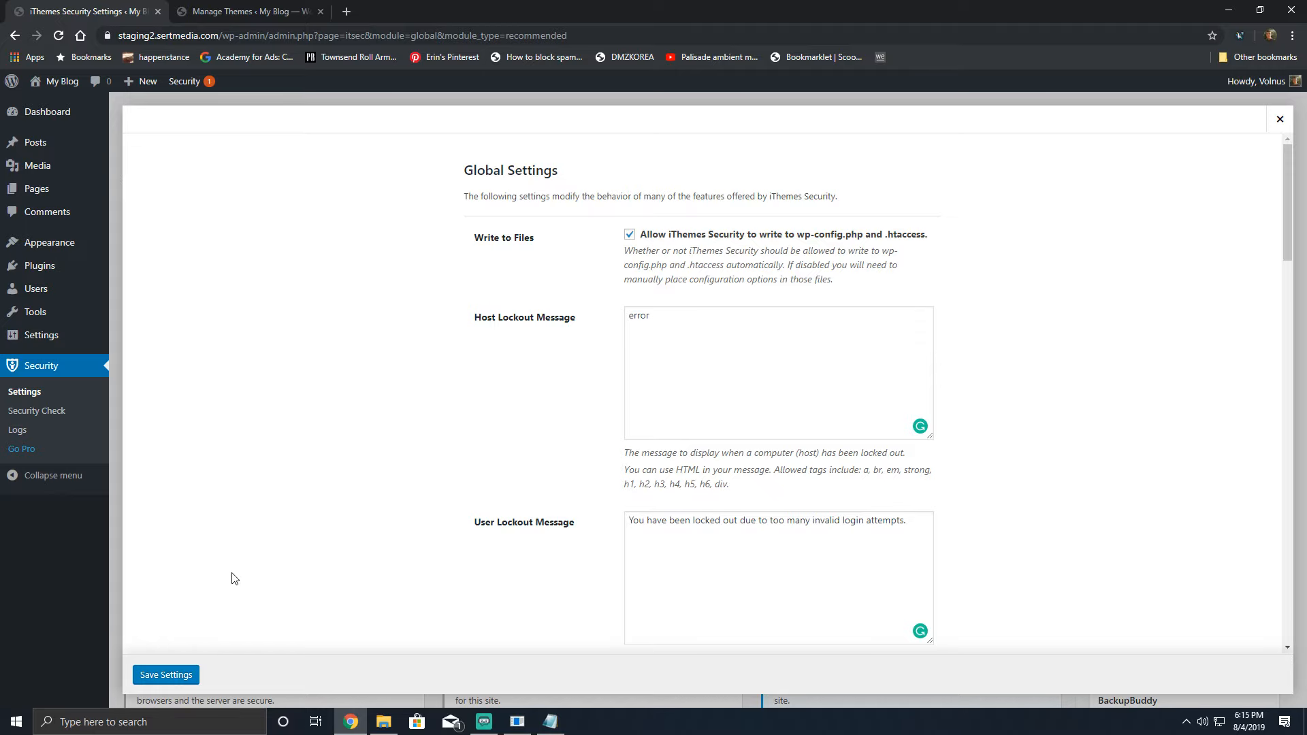
click(178, 674)
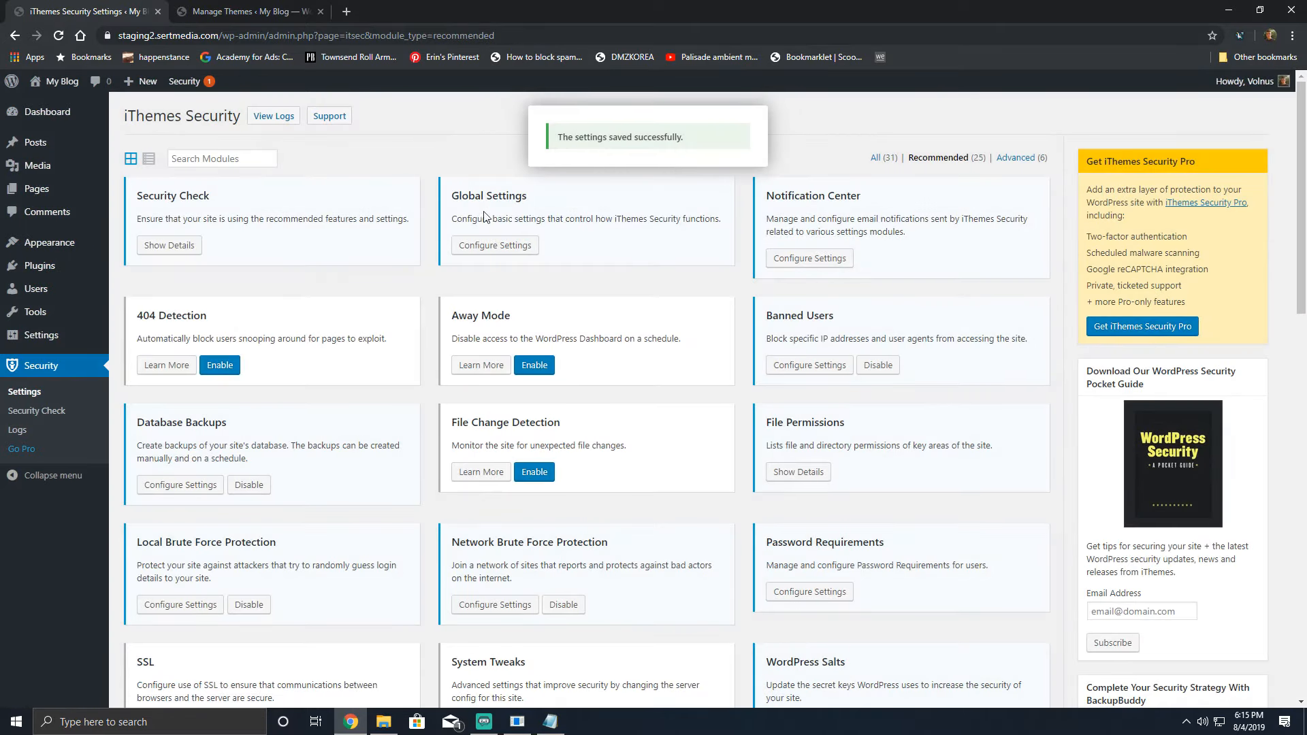
Step: Open the Notification Center settings and remove All Administrator users from the default recipients, leaving the From Email blank
click(797, 258)
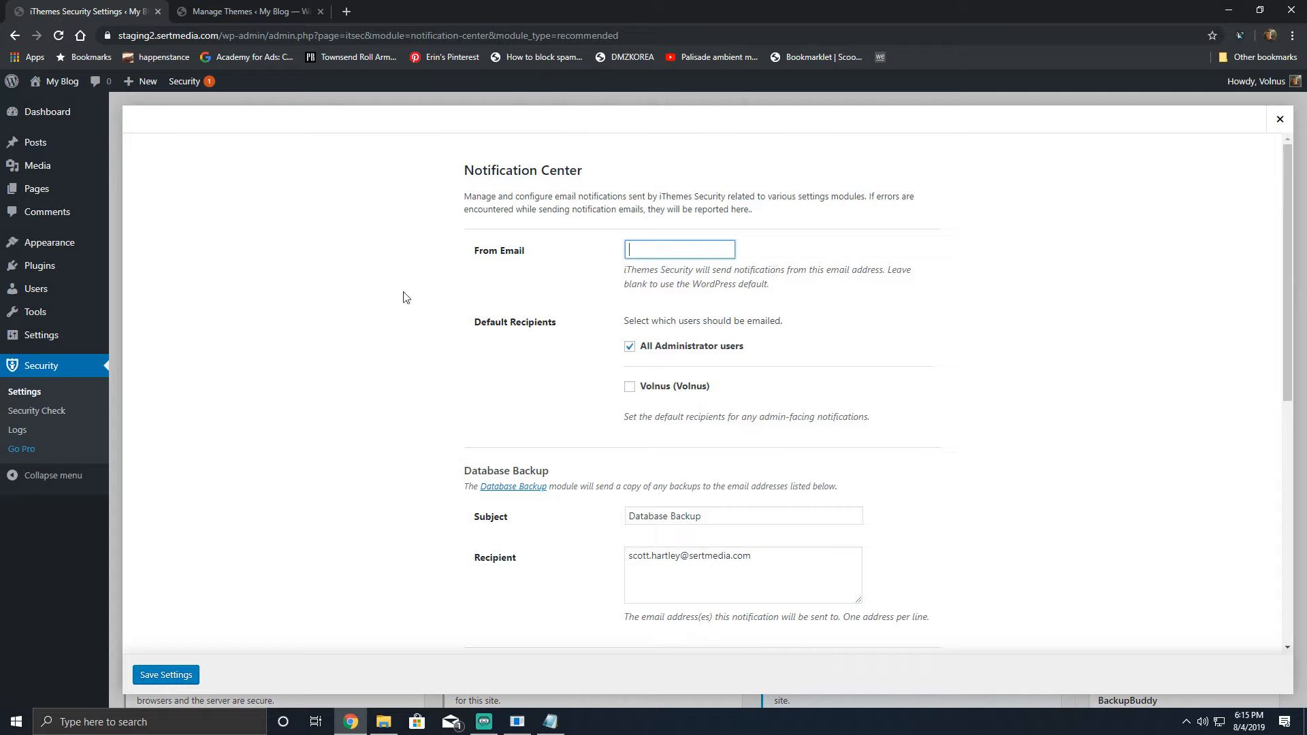
click(675, 348)
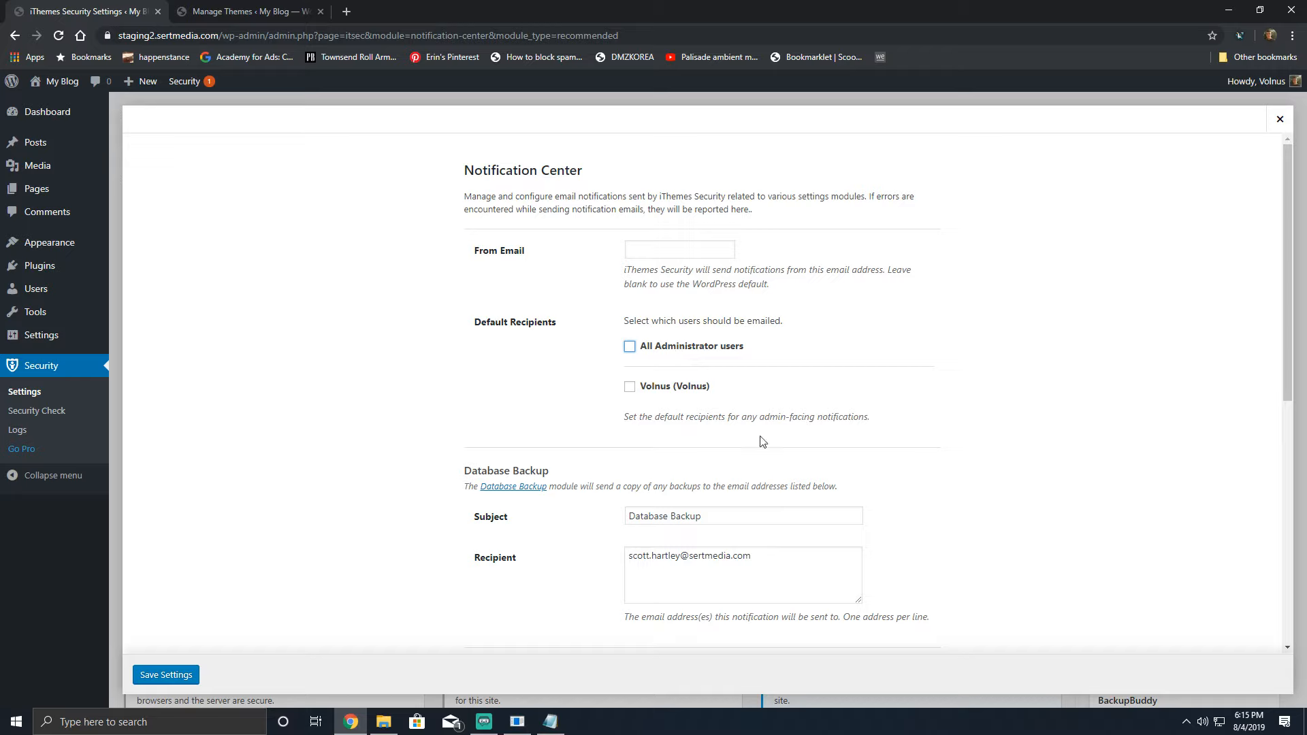
click(687, 249)
Step: Review the recipient address of the Database Backup notification
scroll(801, 249, down, 4)
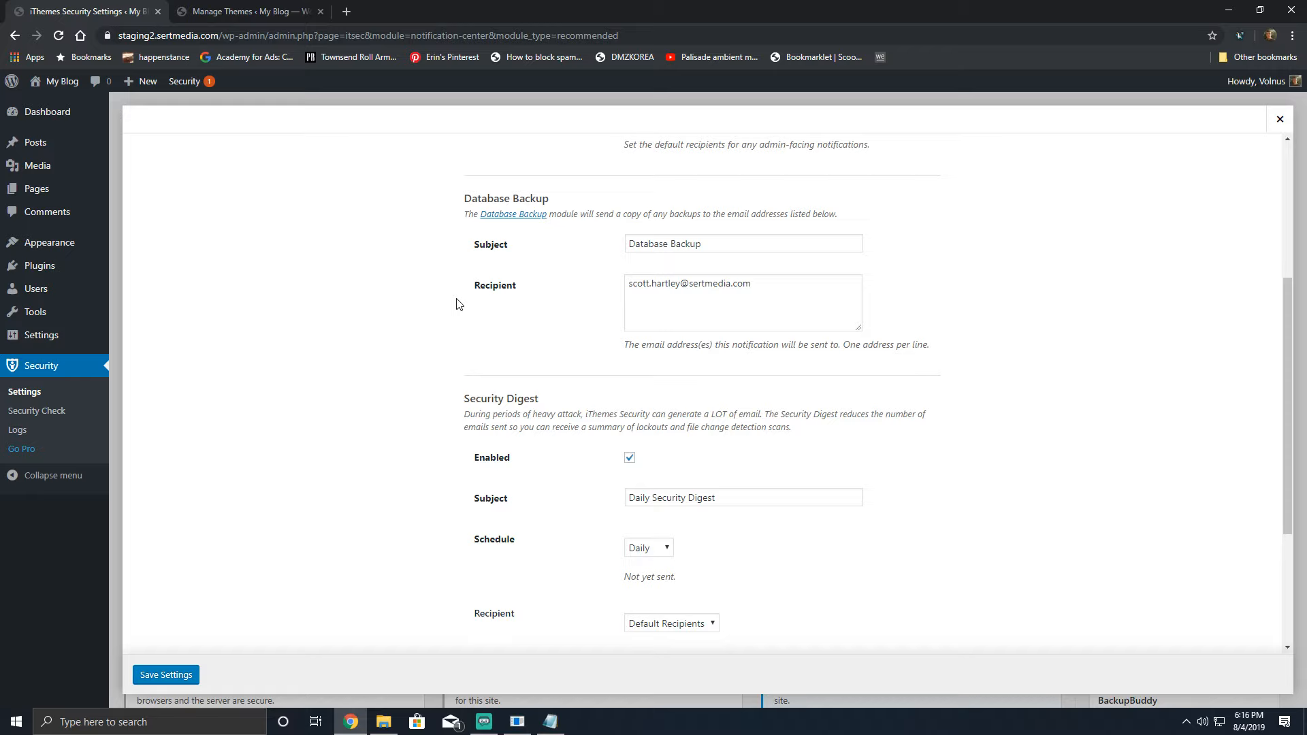
drag(780, 280, 568, 283)
click(537, 295)
Step: Set the Security Digest schedule to Weekly
scroll(664, 281, down, 3)
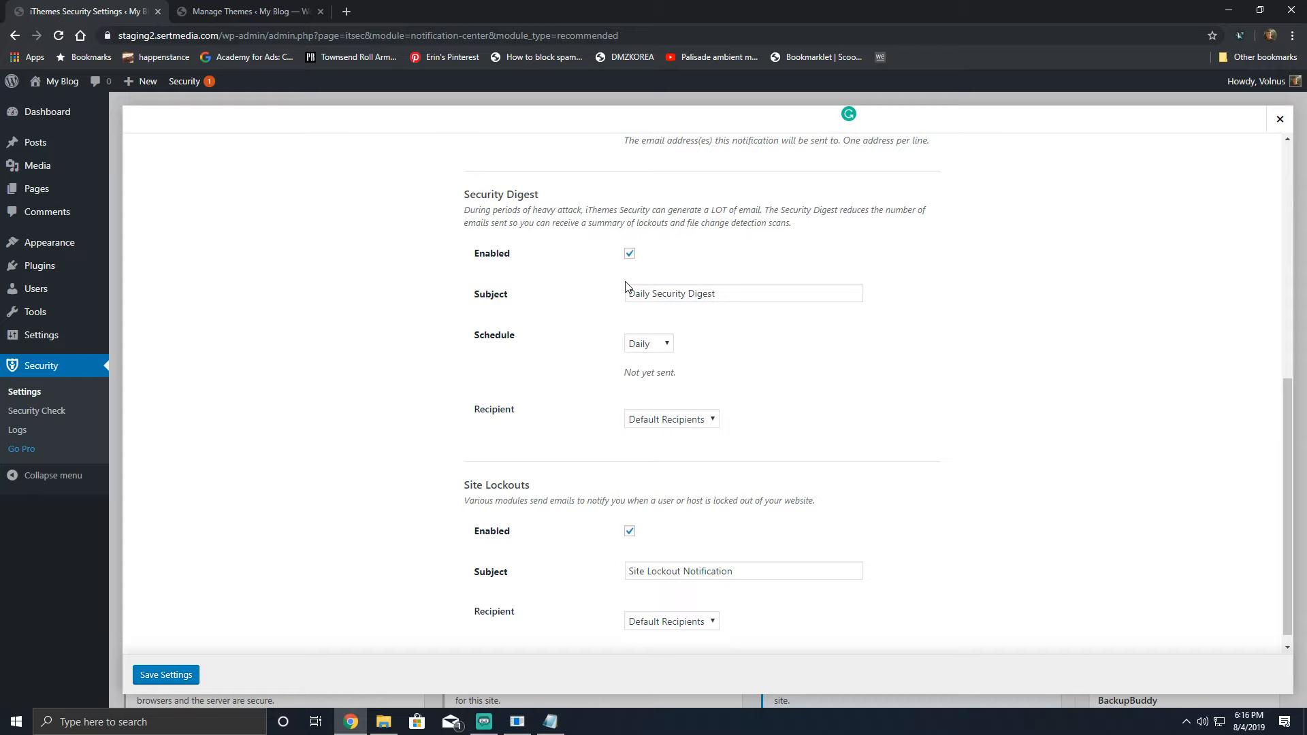
click(651, 346)
click(643, 376)
scroll(663, 341, down, 1)
Step: Try Custom as the Security Digest recipient and return it to Default Recipients
click(673, 406)
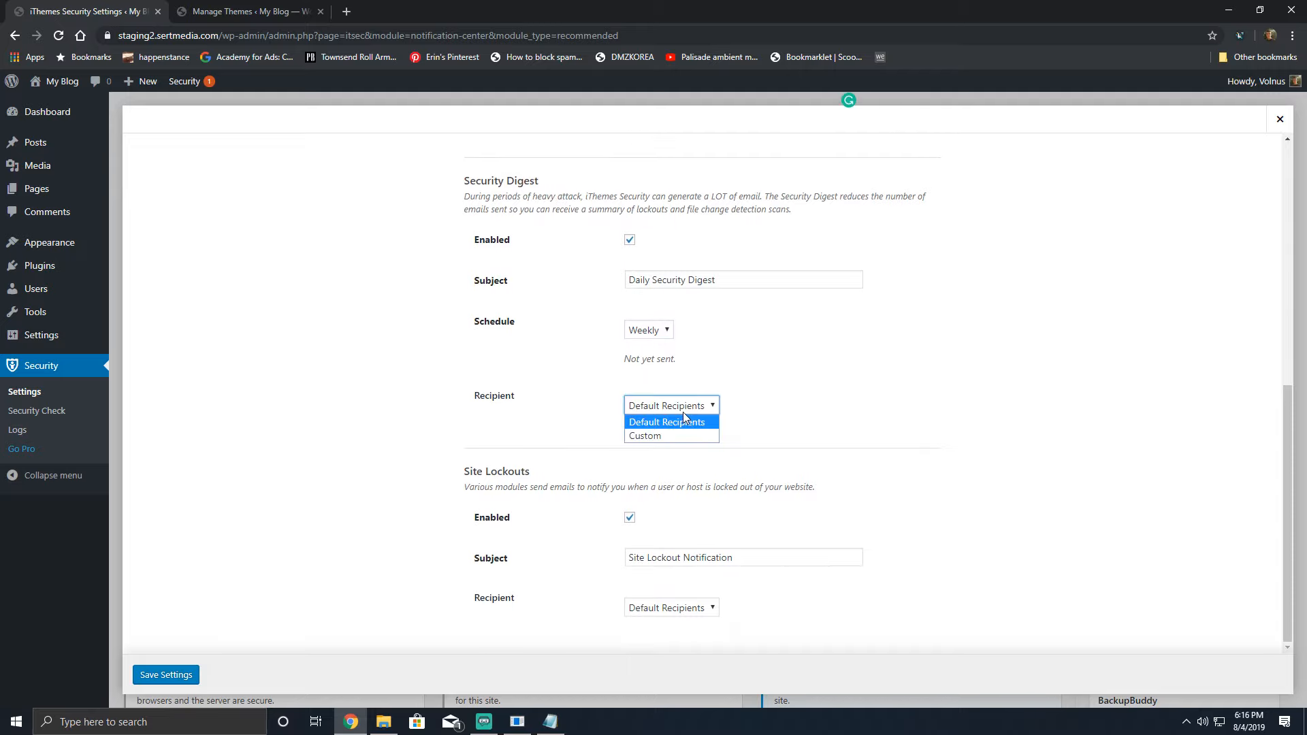
click(663, 434)
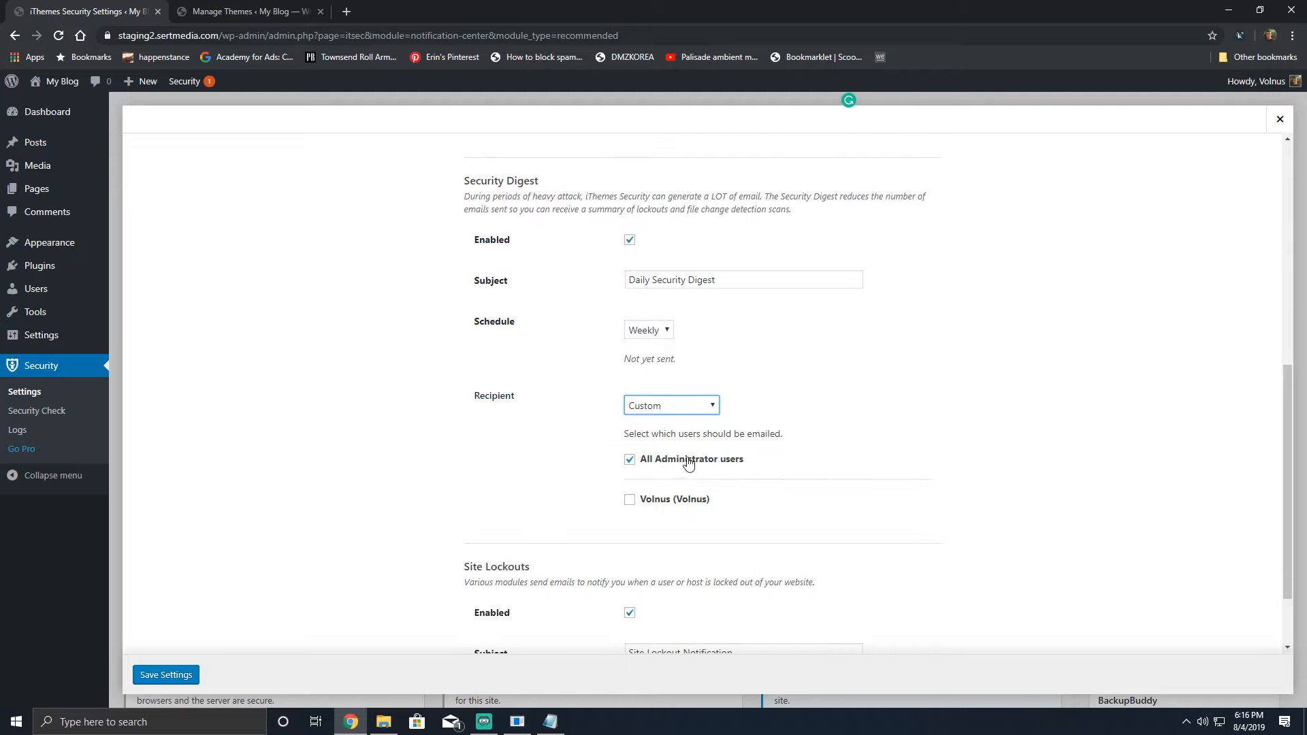
click(695, 404)
click(692, 418)
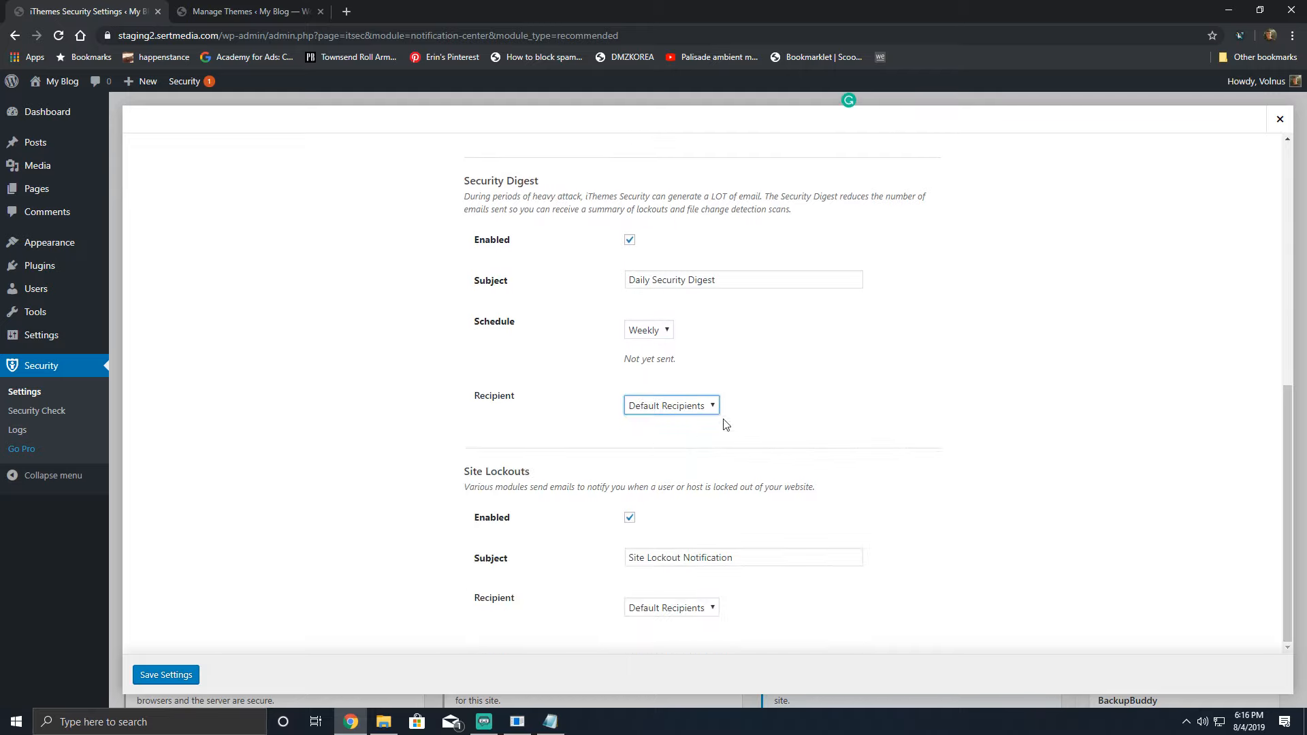
Step: Compare the Default Recipients selection with the recipient settings of the Database Backup and Security Digest notifications
scroll(694, 401, up, 5)
scroll(695, 402, up, 2)
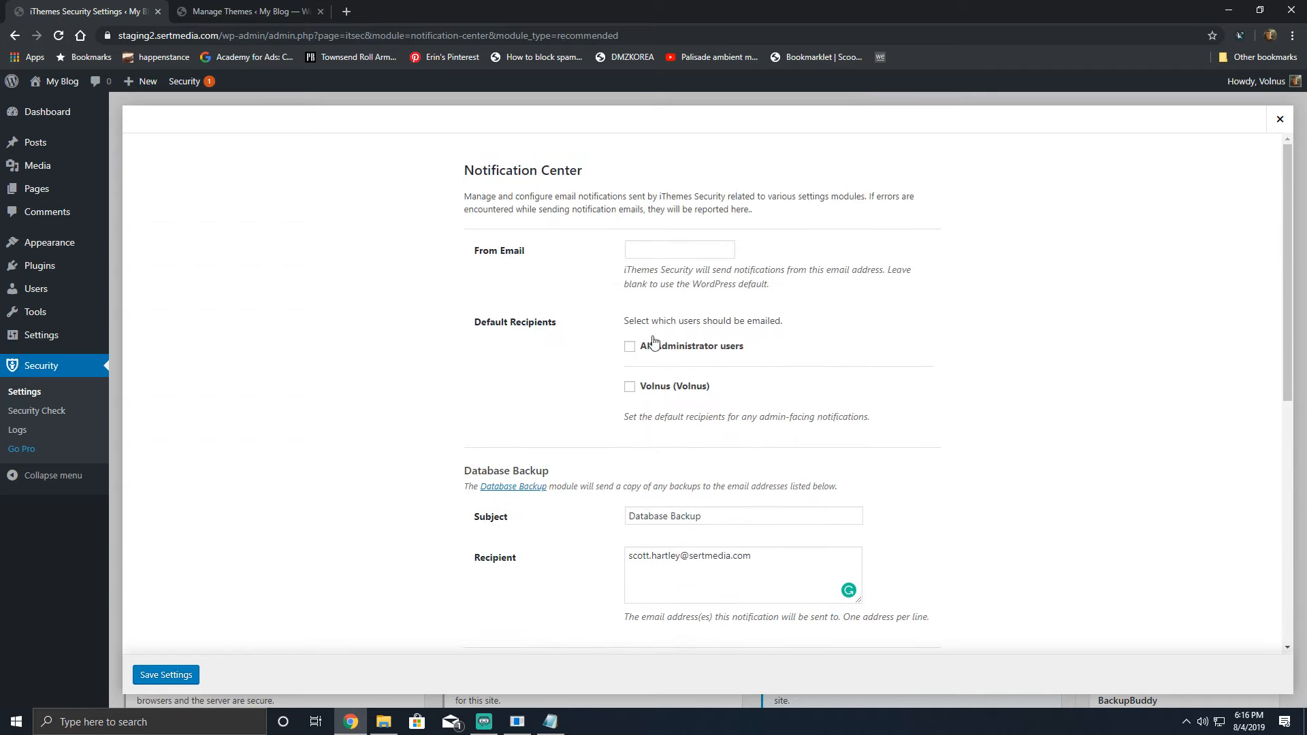
scroll(685, 268, down, 7)
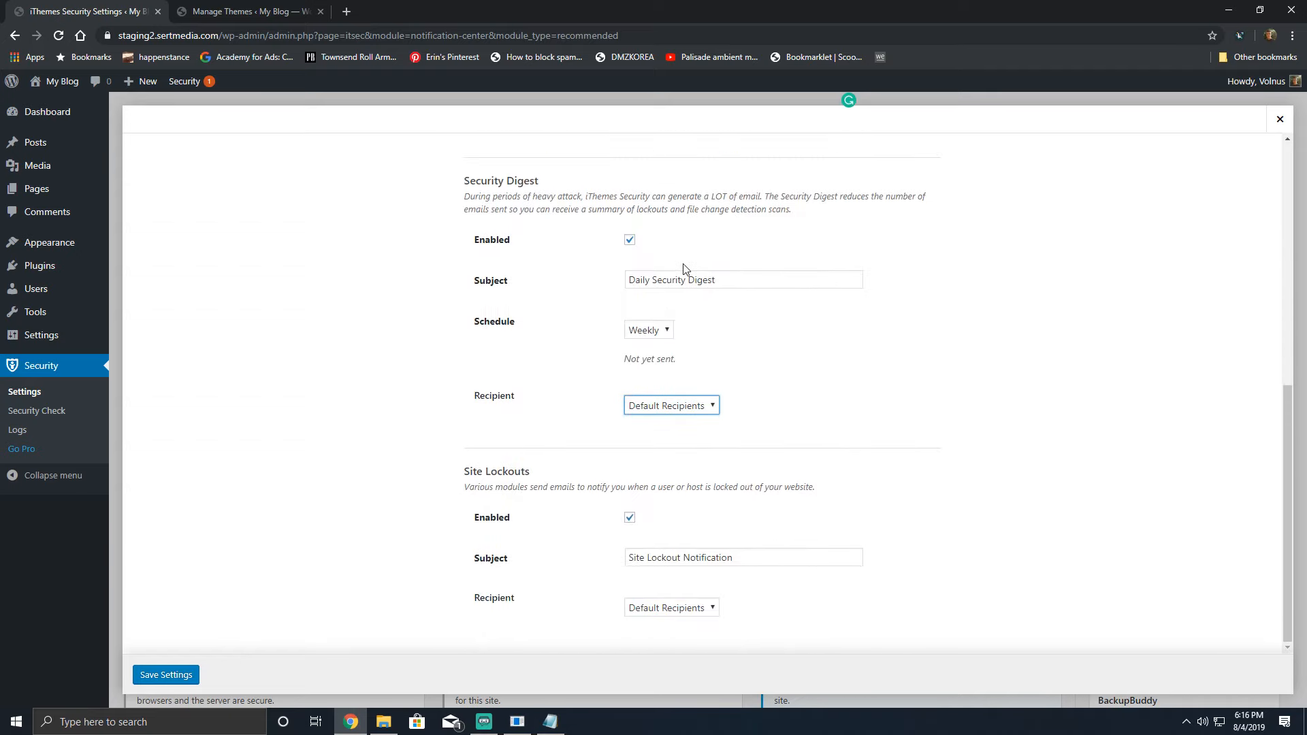
scroll(618, 322, up, 6)
scroll(618, 322, up, 2)
scroll(728, 254, down, 3)
scroll(691, 236, up, 3)
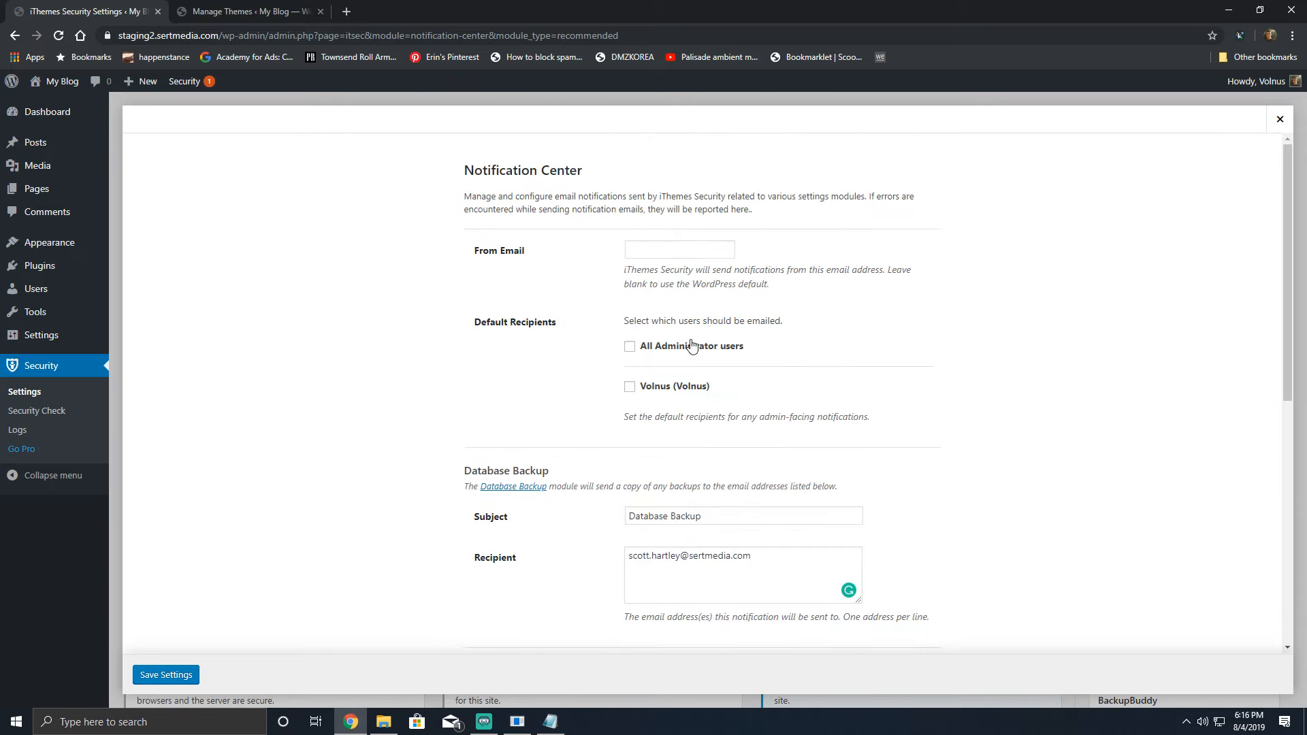
scroll(691, 345, down, 5)
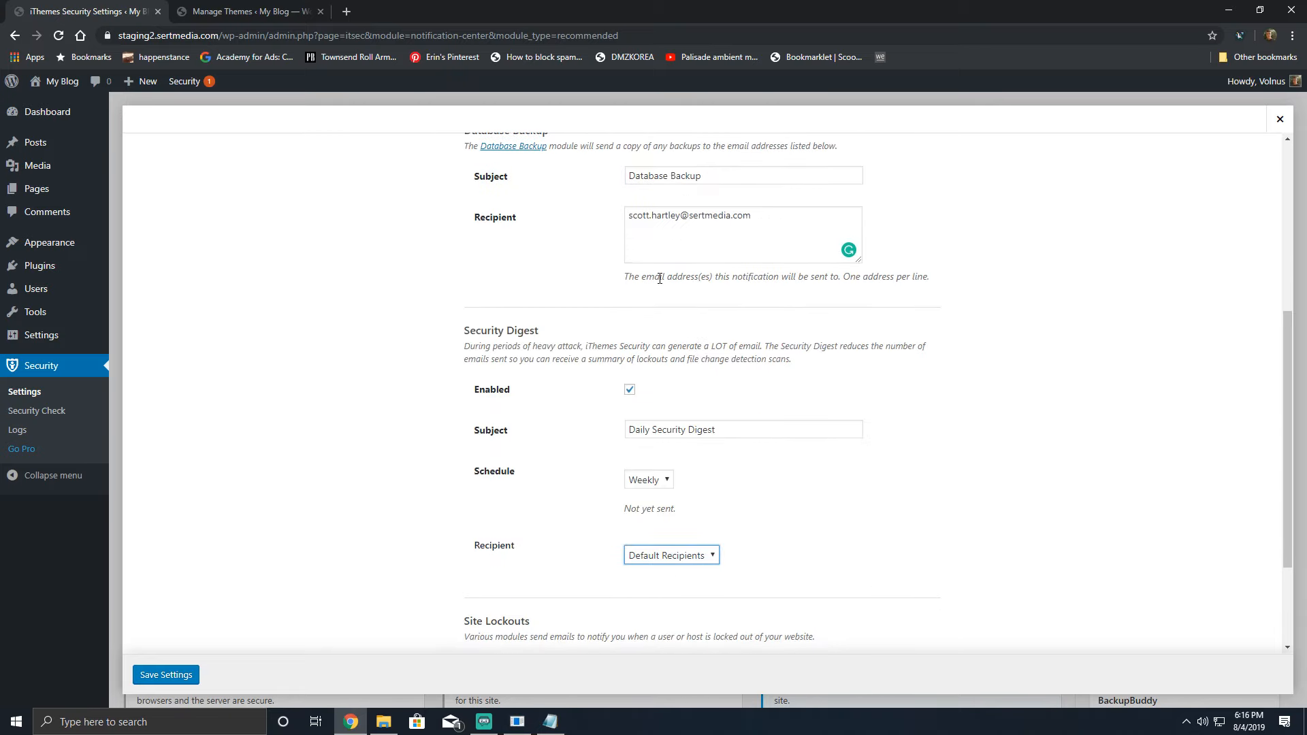
scroll(629, 351, up, 2)
scroll(653, 368, down, 4)
Step: Switch the Security Digest recipient to Custom, excluding All Administrator users and selecting only the individual user account
click(682, 420)
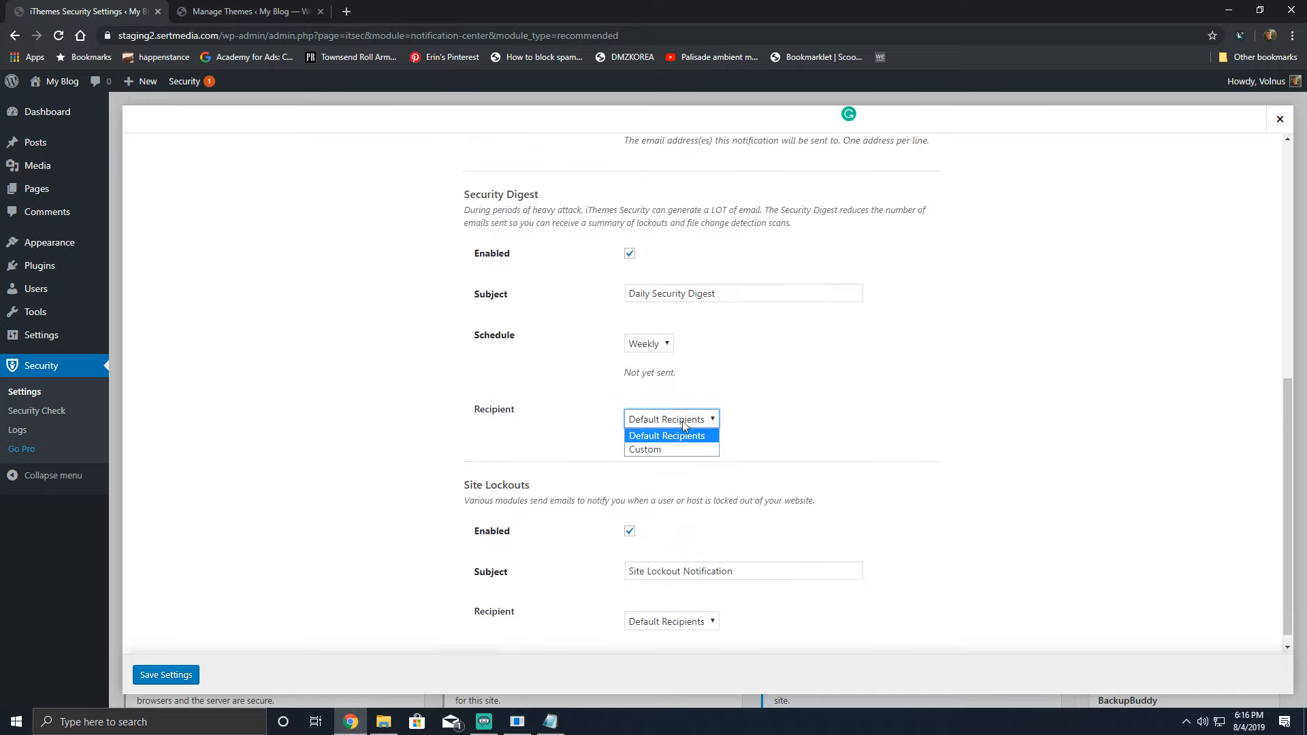
click(670, 450)
click(632, 530)
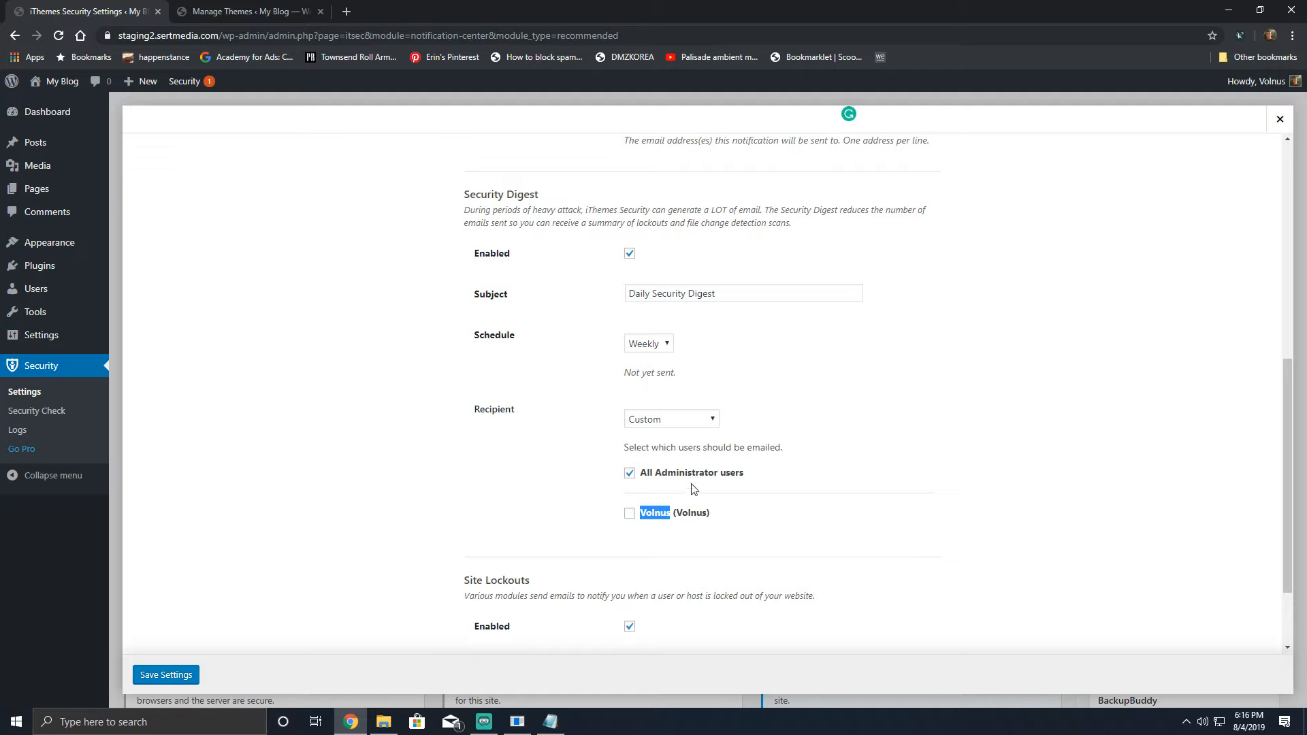
click(694, 476)
click(629, 513)
Step: Select the individual user account as the default recipient for admin-facing notifications and return to the Site Lockouts settings
scroll(300, 493, up, 7)
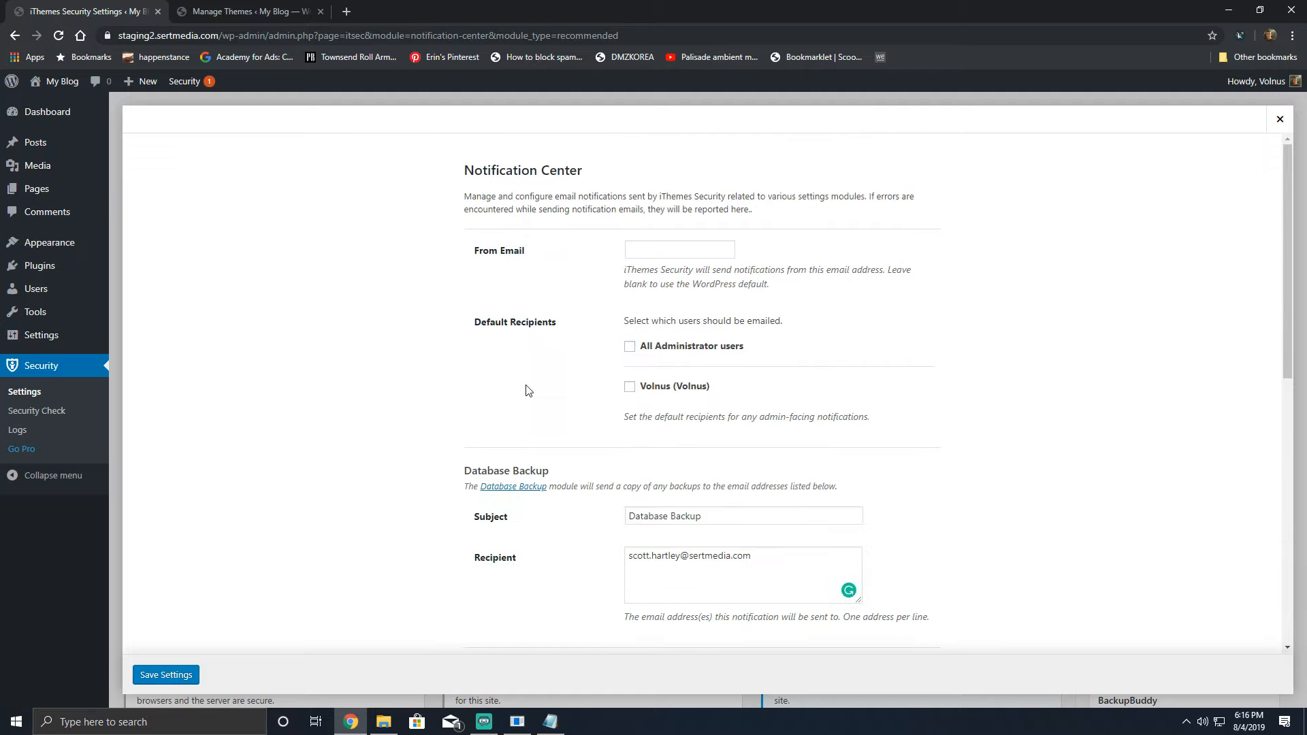
click(663, 387)
scroll(680, 395, down, 9)
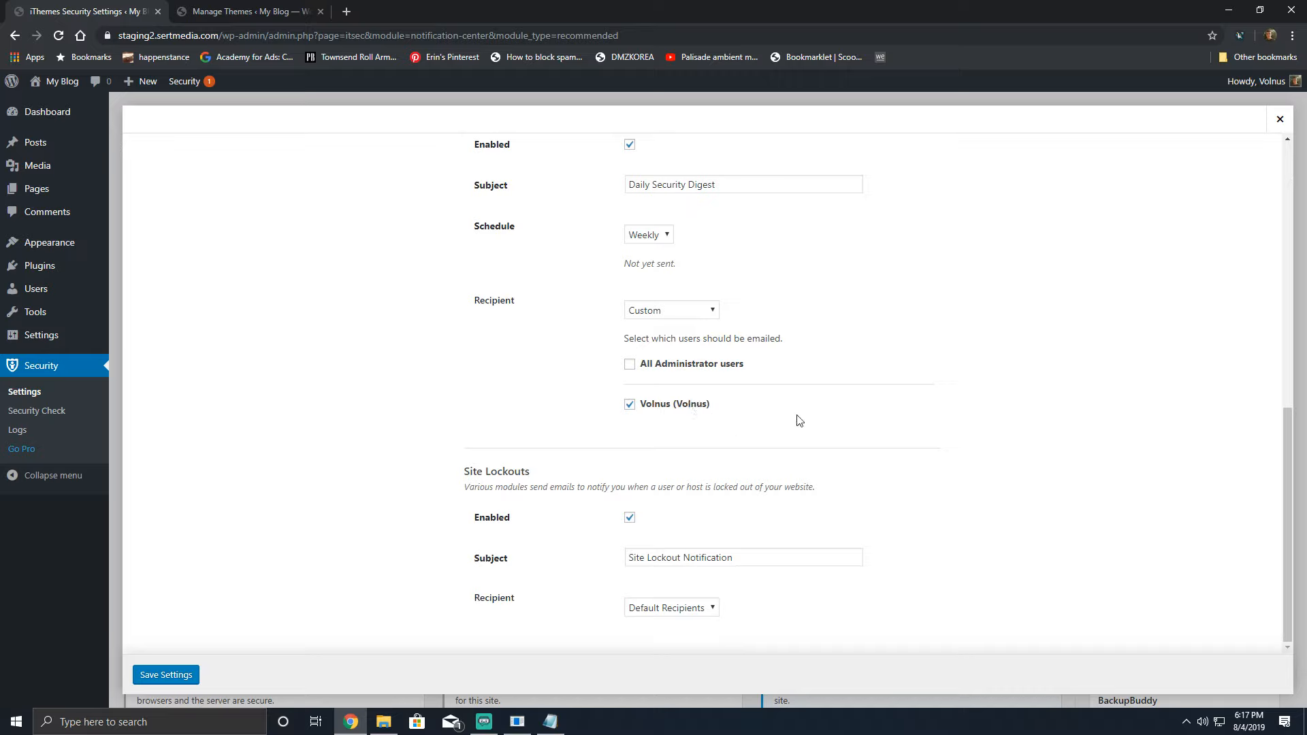
Step: Disable the Site Lockouts notification and save the Notification Center settings
click(685, 609)
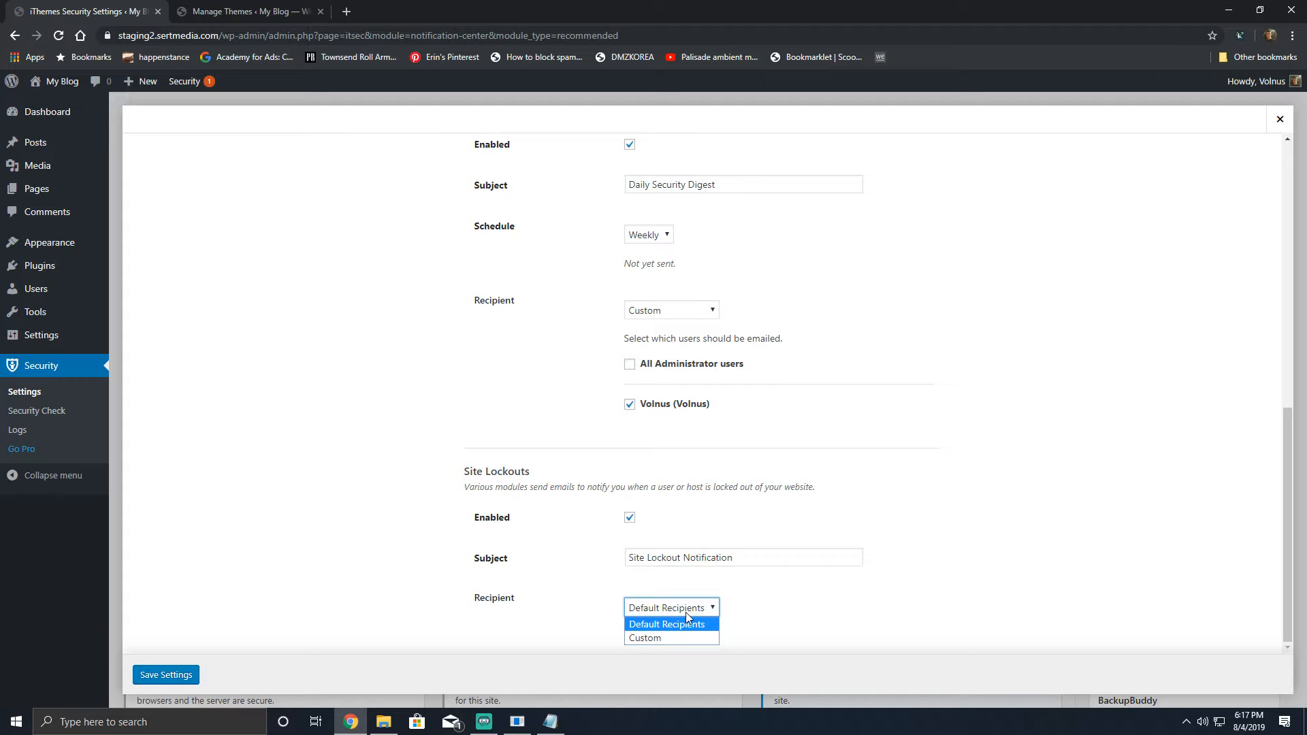
click(684, 611)
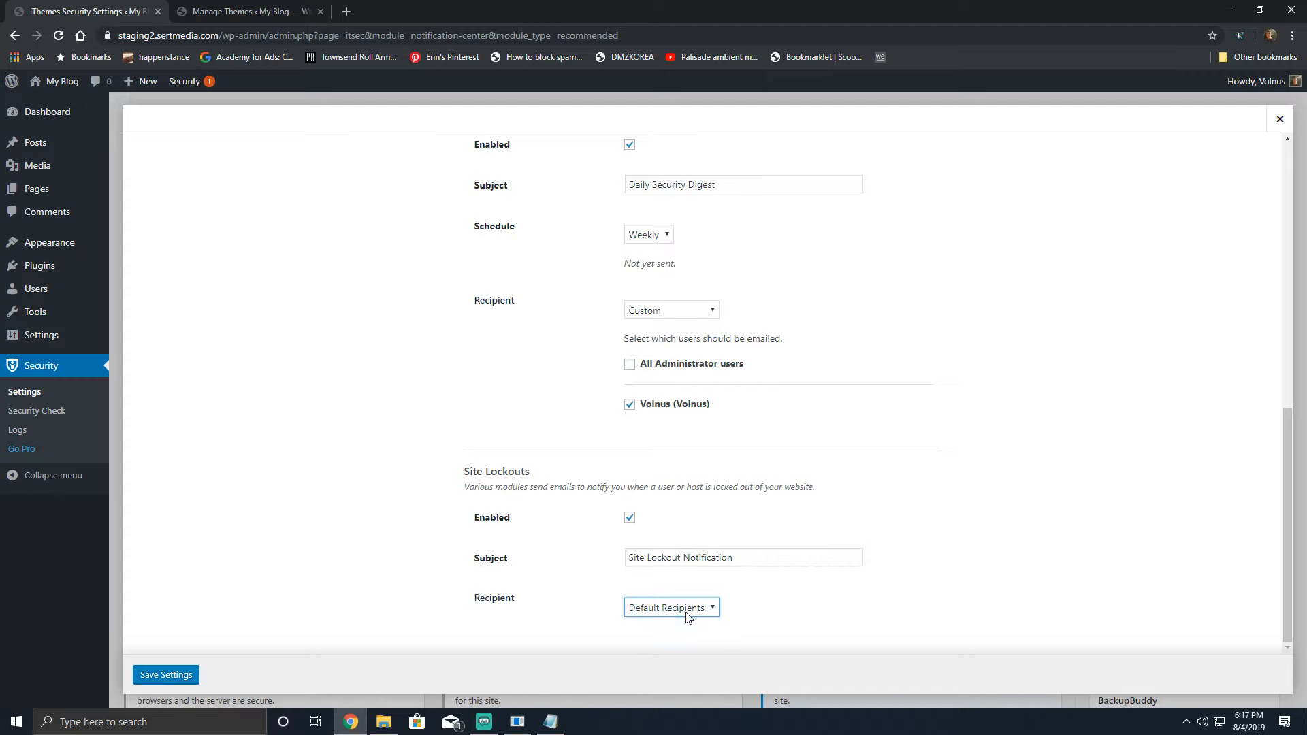
click(629, 518)
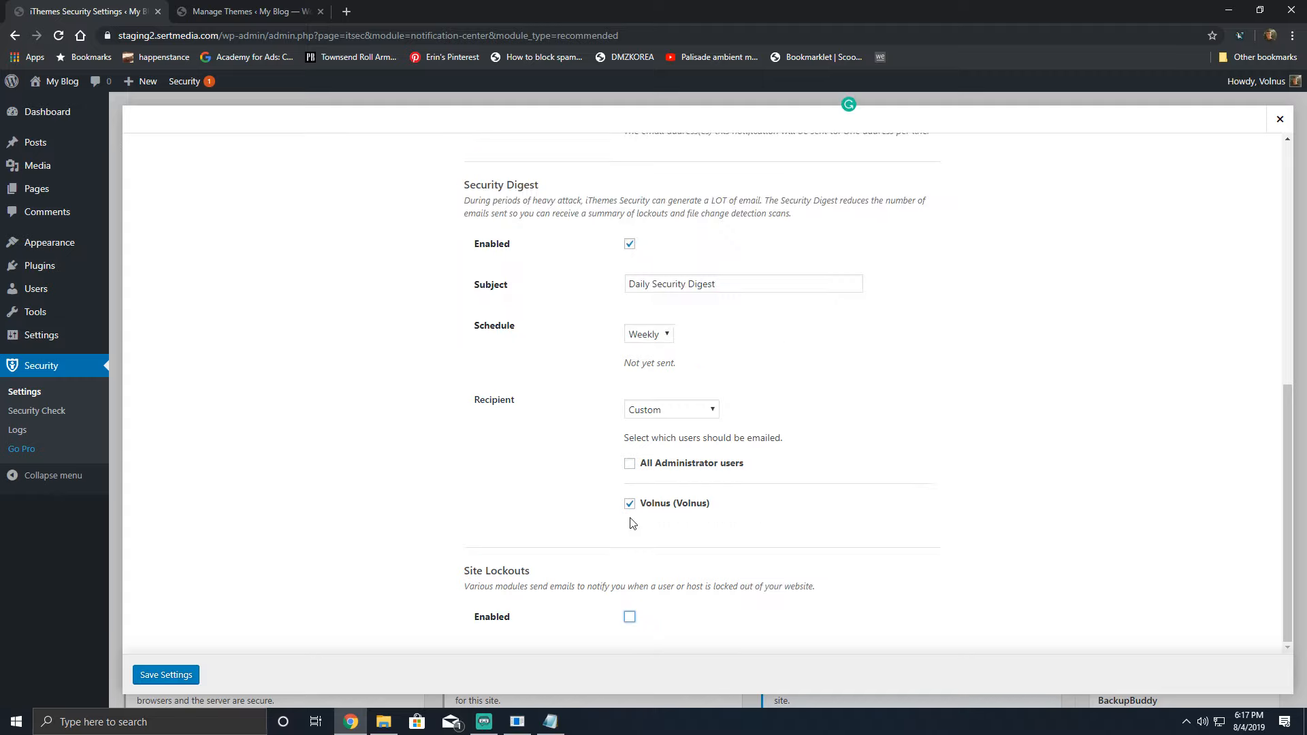
scroll(452, 504, up, 1)
scroll(454, 509, down, 1)
click(184, 675)
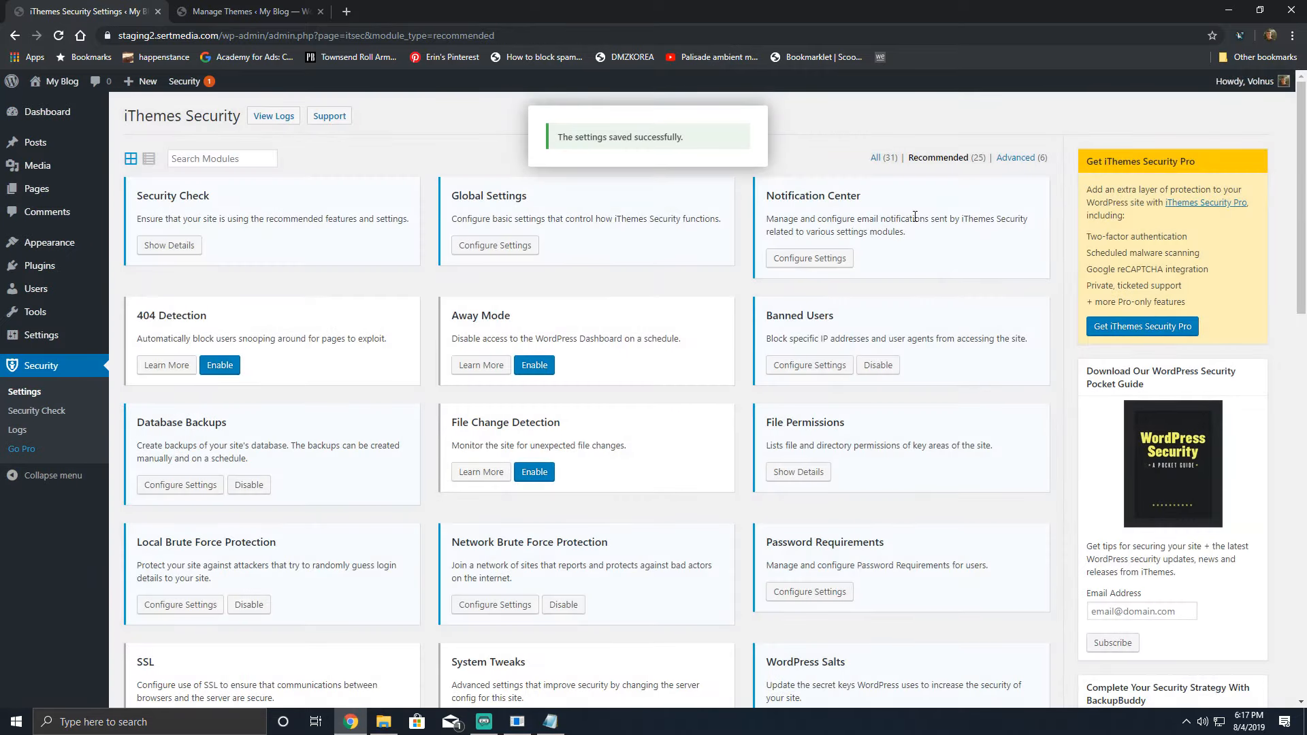
Step: Read the description of the 404 Detection module
triple_click(231, 338)
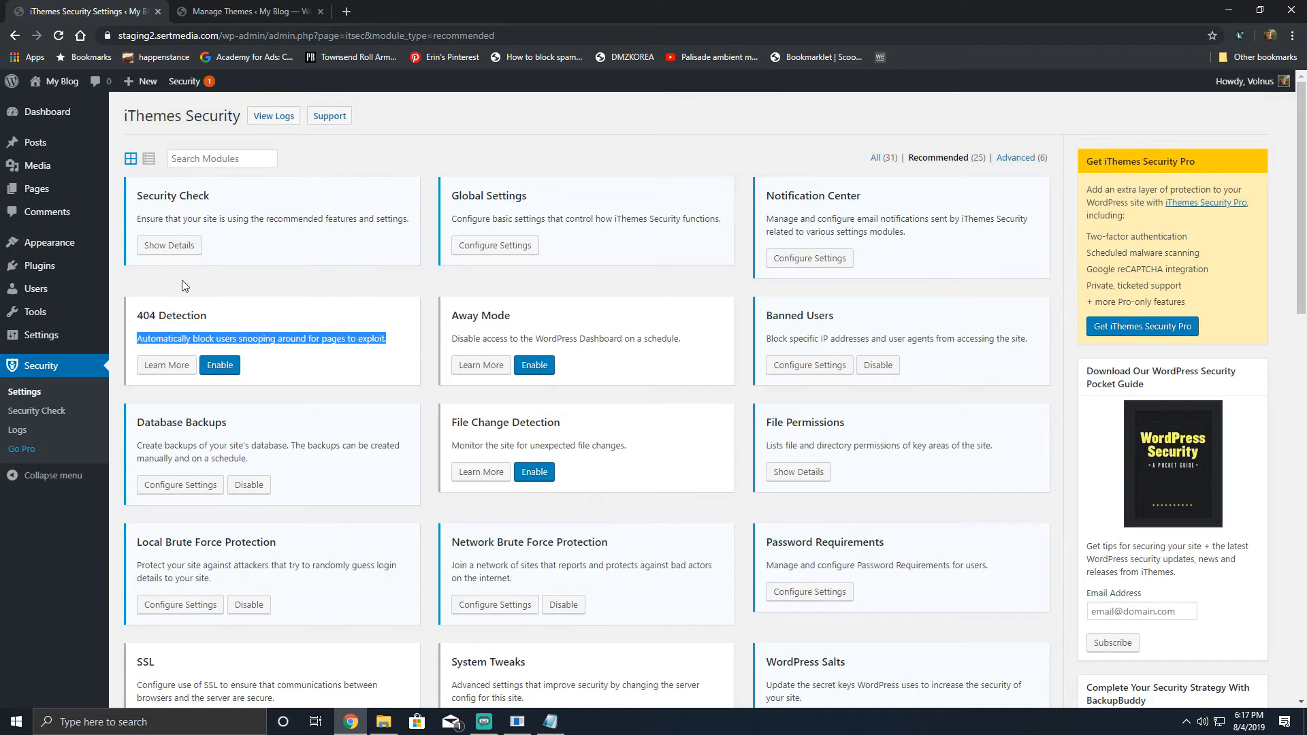
drag(135, 314, 408, 337)
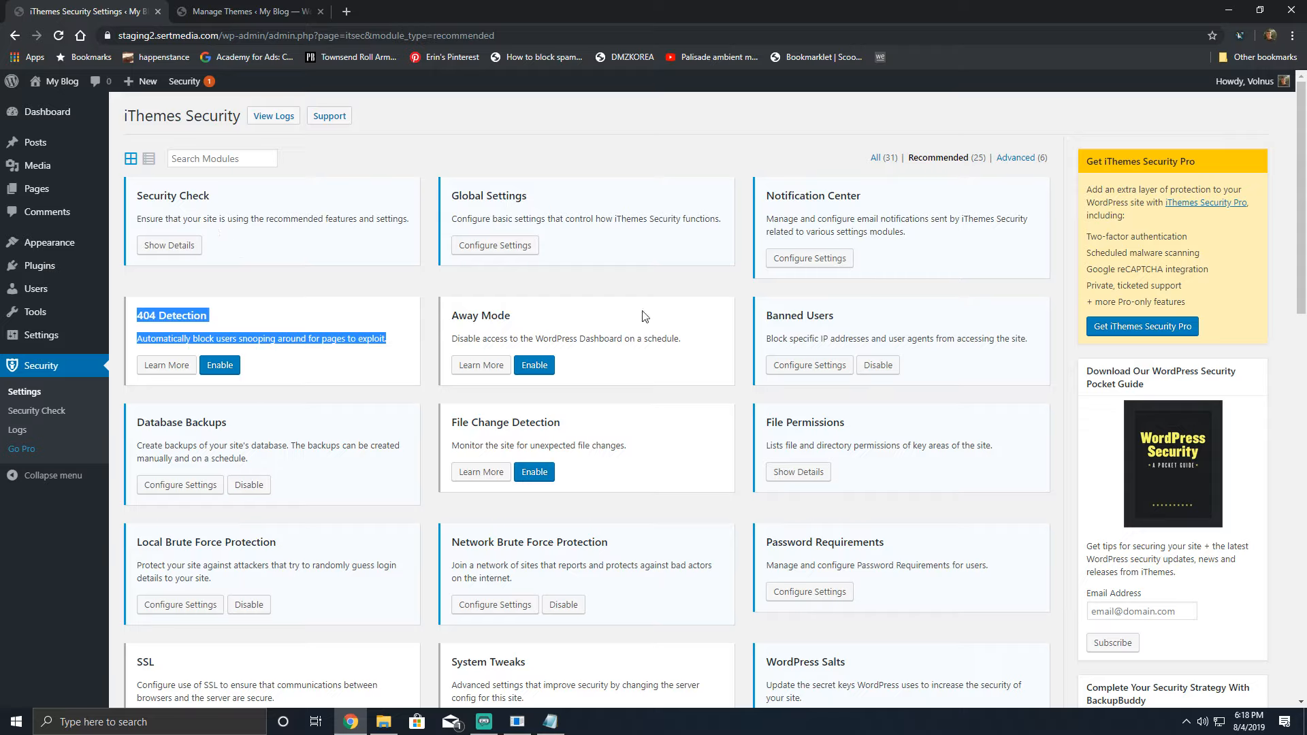
click(590, 320)
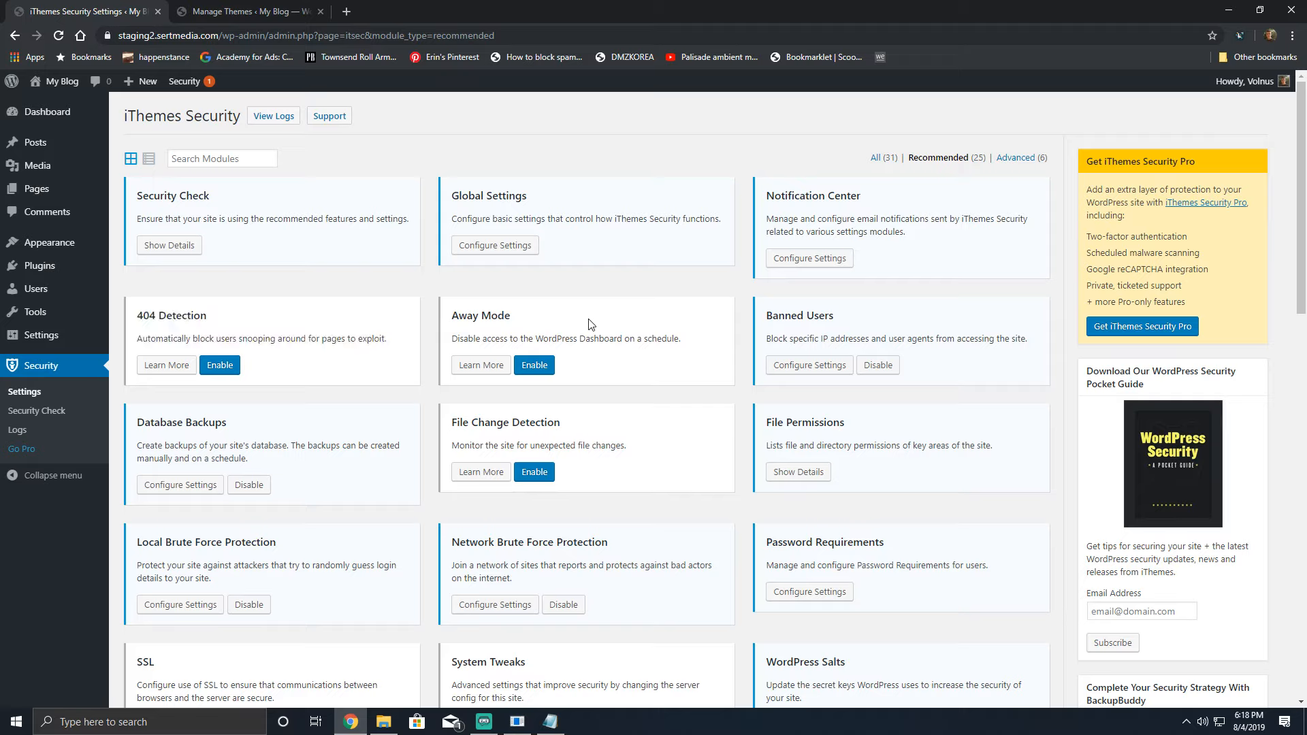
Step: Enable Away Mode and set its daily restriction to start at 12:00 pm and end at 8:00 am
click(526, 369)
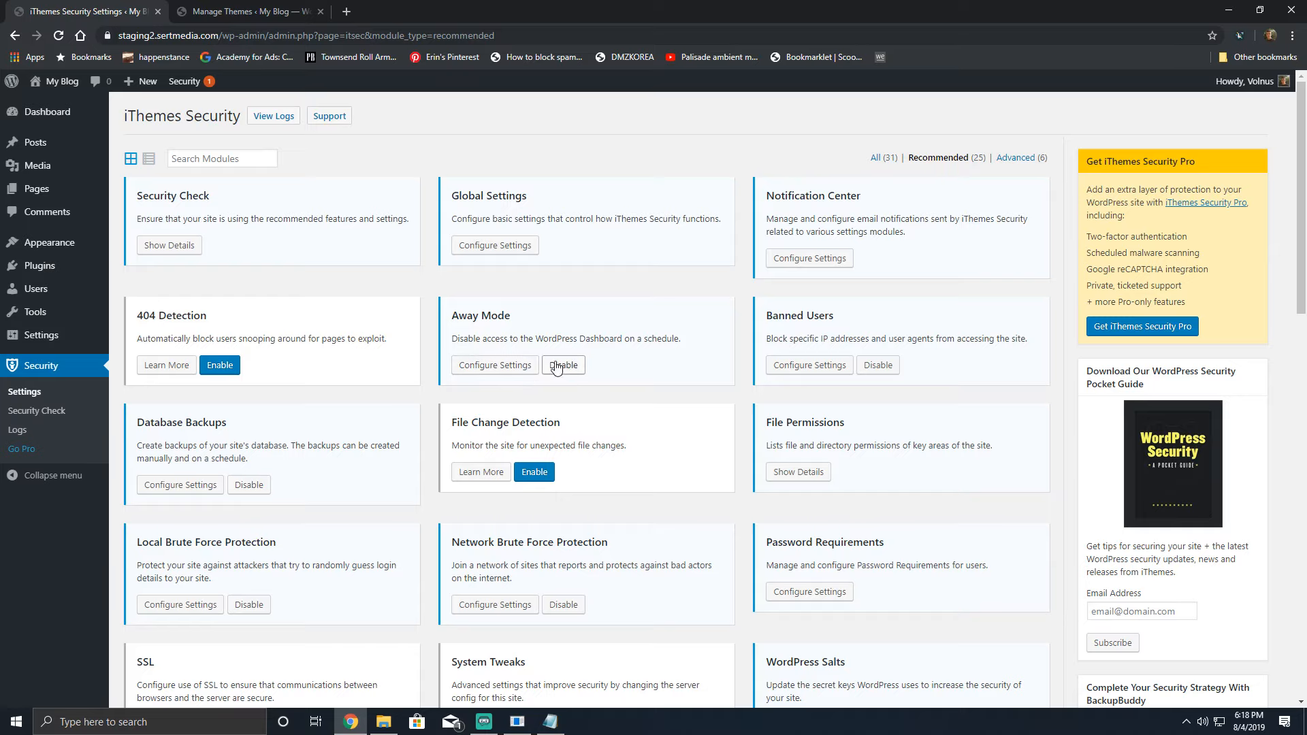
click(535, 363)
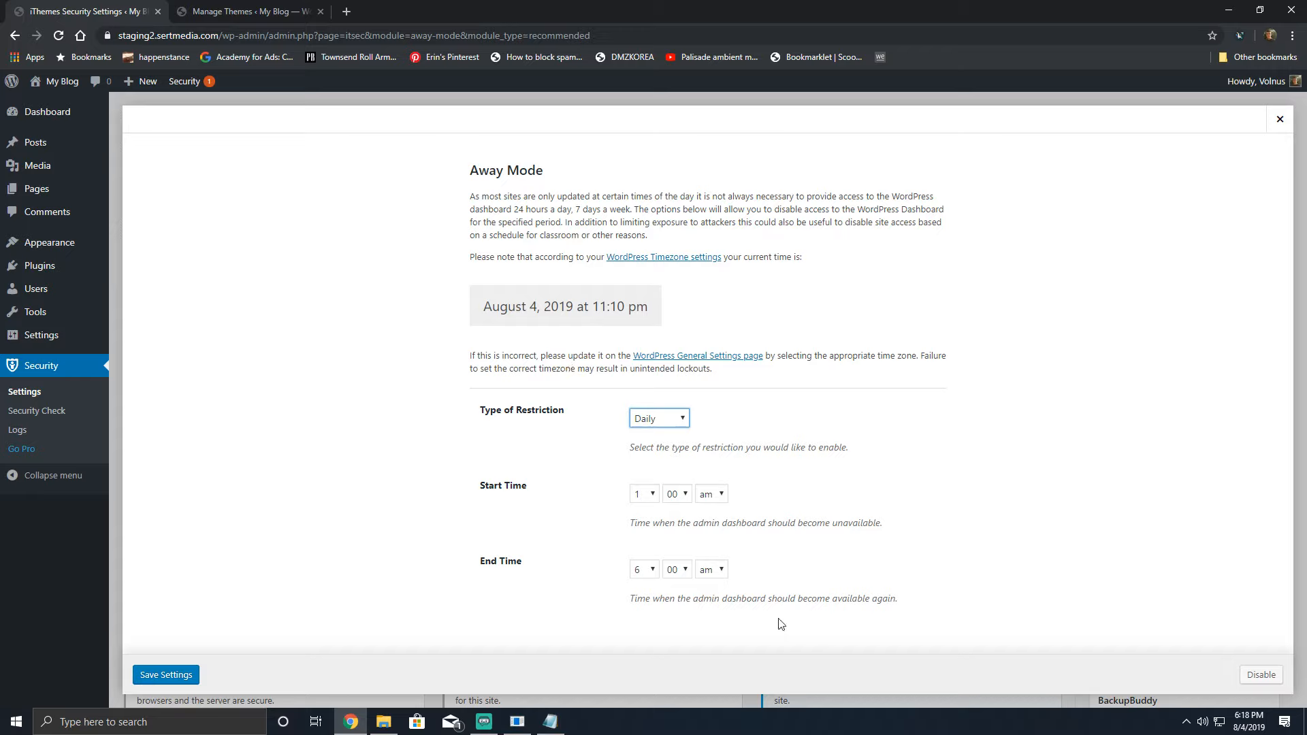
click(643, 494)
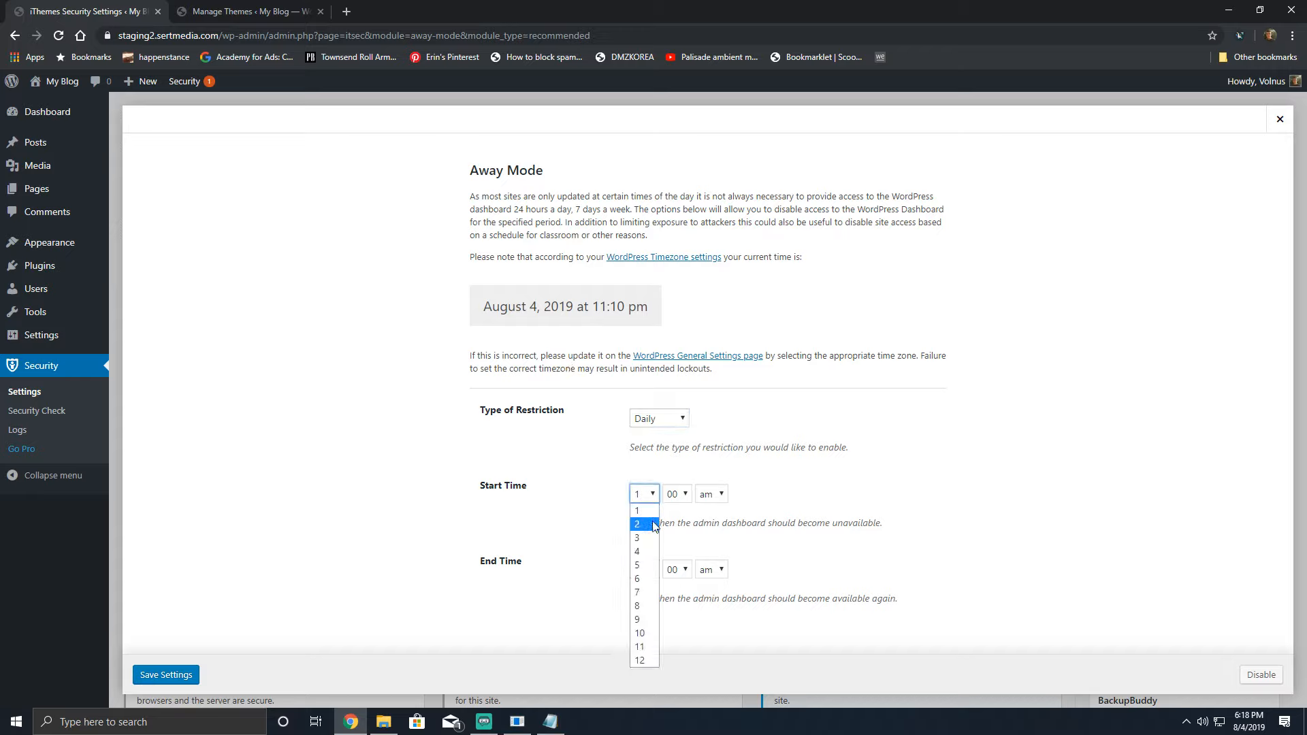
click(645, 664)
click(712, 494)
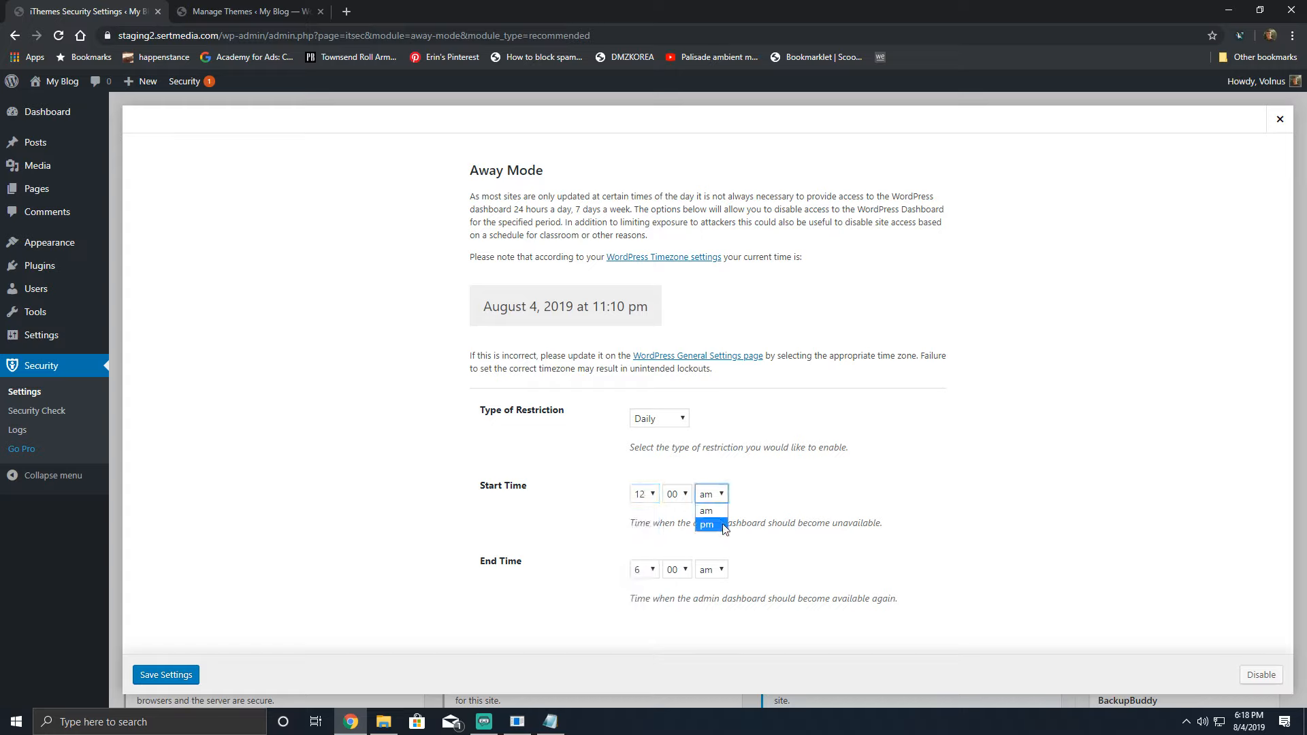
click(720, 526)
click(652, 577)
click(640, 497)
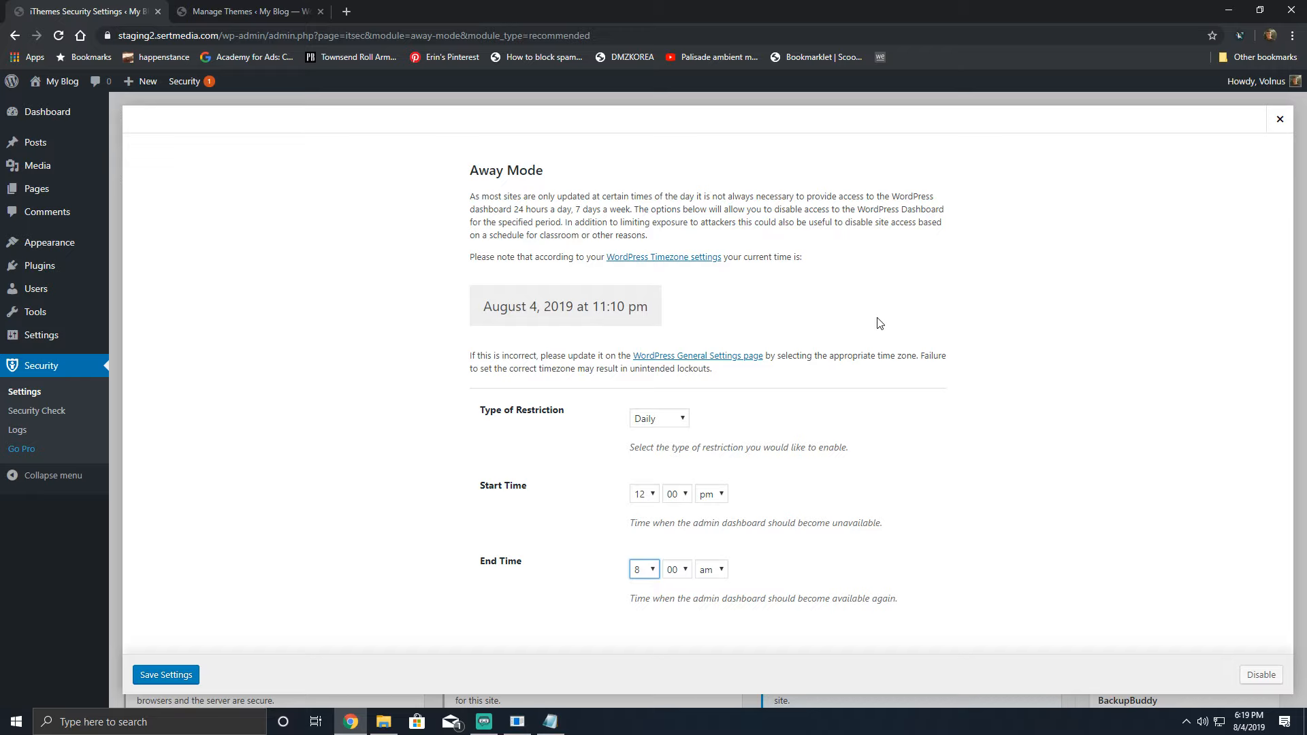
Step: Check the site's current time in Away Mode and try the One Time type of restriction
click(575, 304)
triple_click(575, 304)
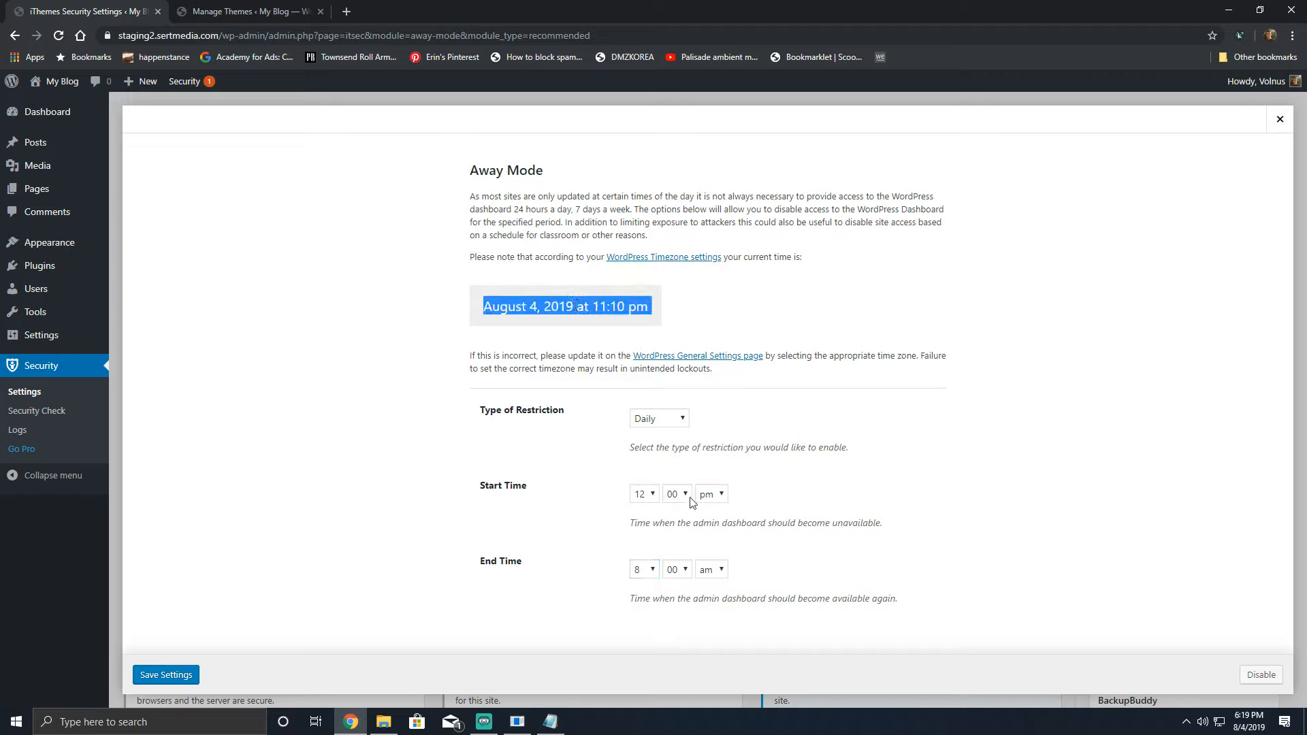
double_click(653, 408)
click(658, 417)
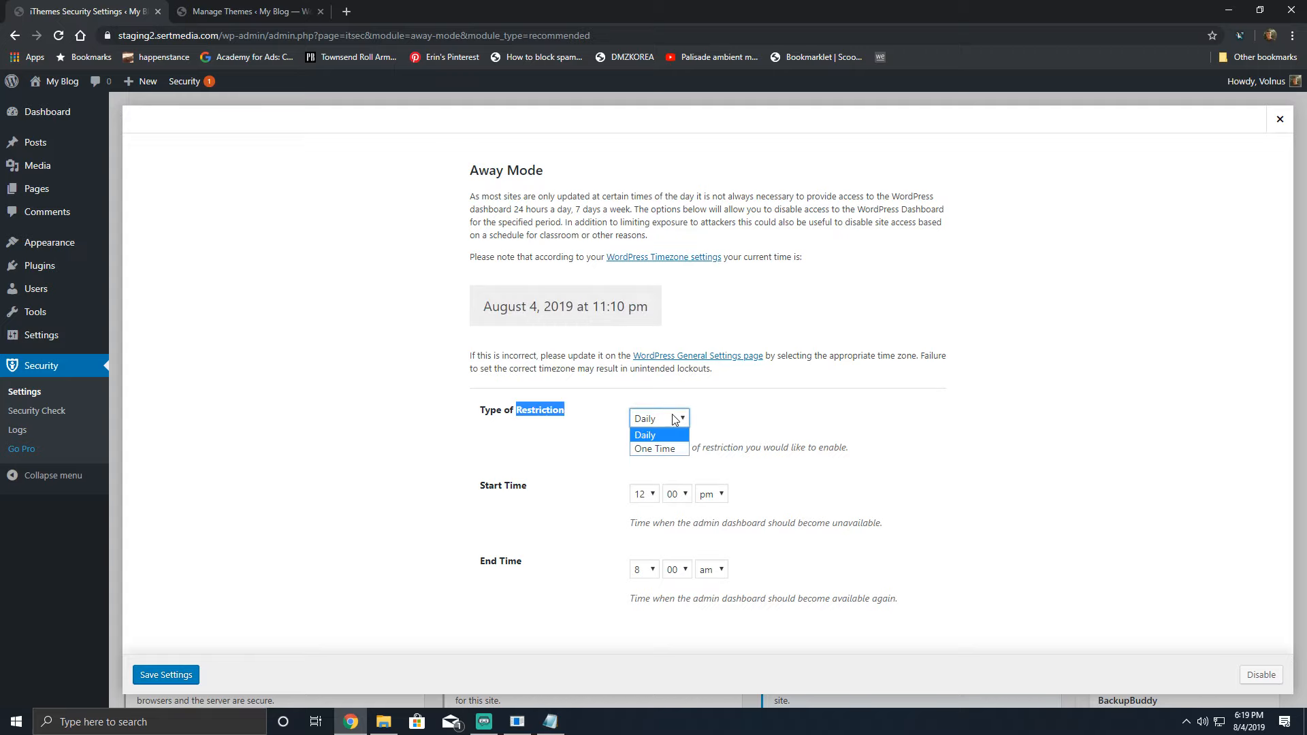
click(829, 419)
click(672, 422)
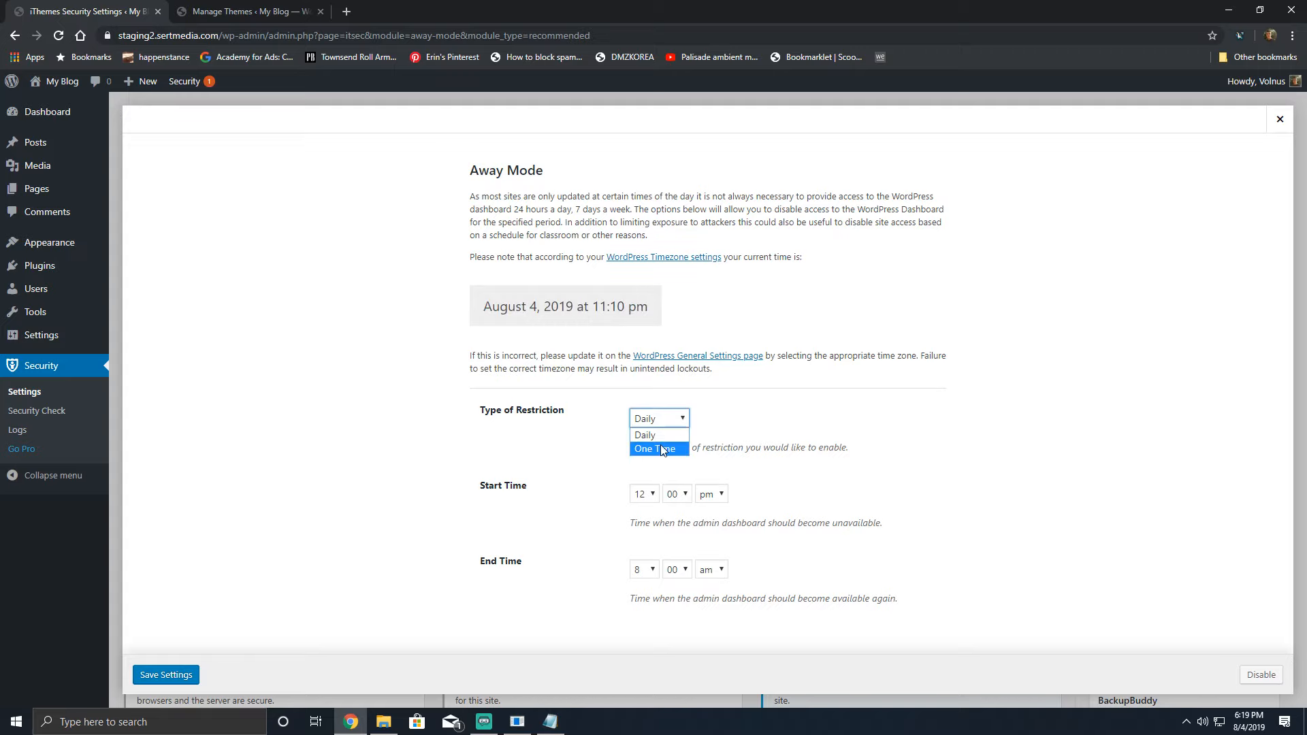
click(664, 449)
scroll(716, 438, down, 2)
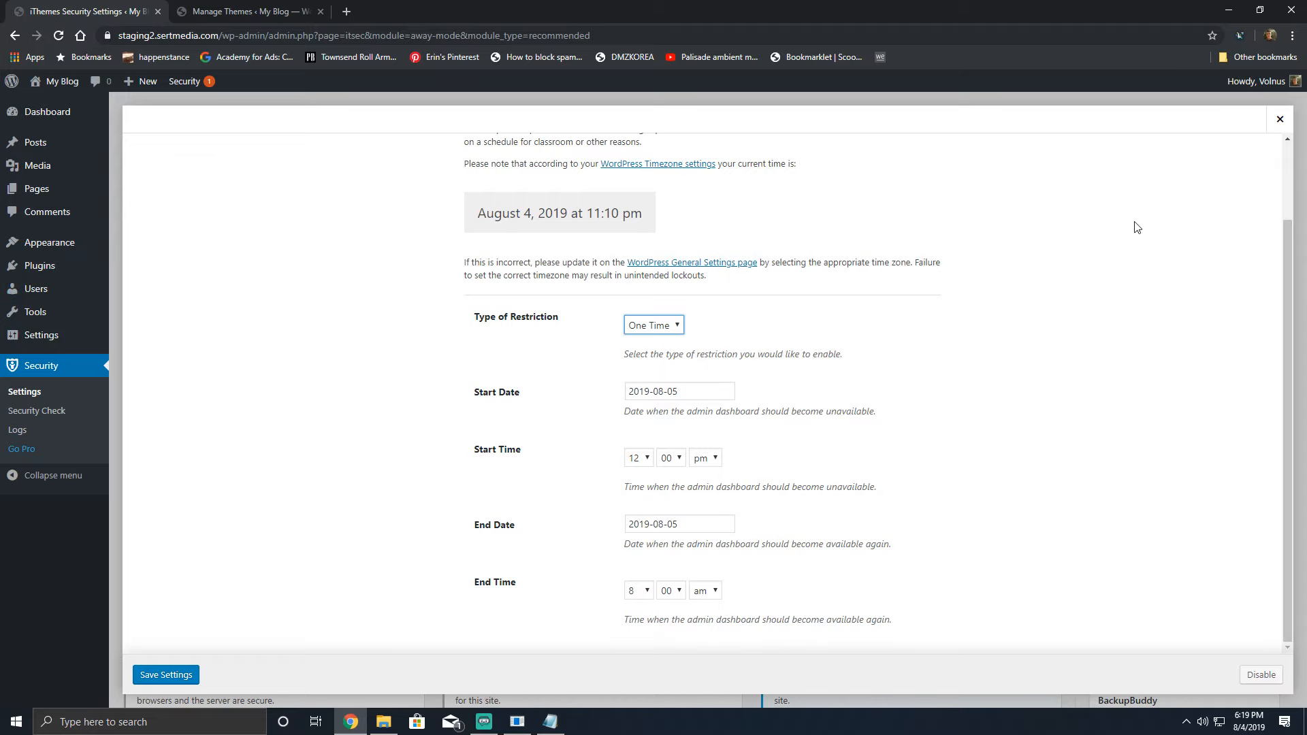
Step: Close the Away Mode settings without saving and disable the module
click(1279, 120)
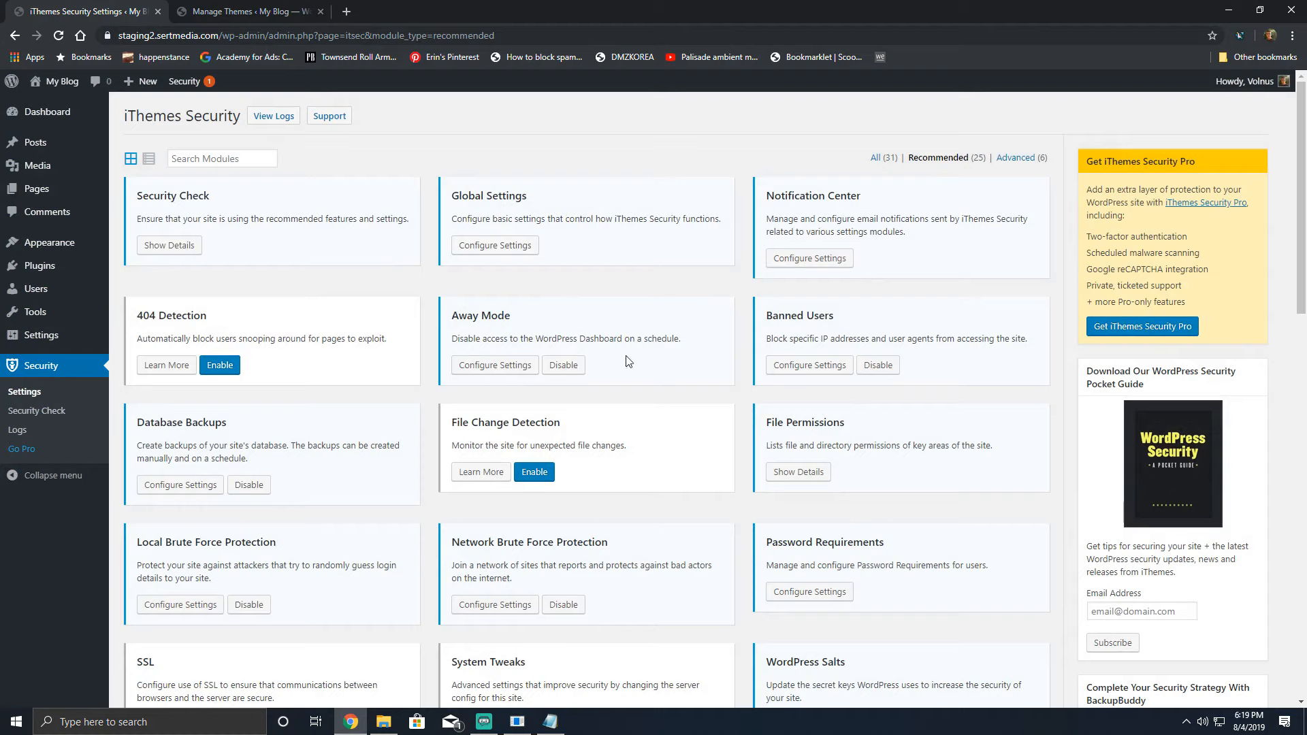
click(565, 367)
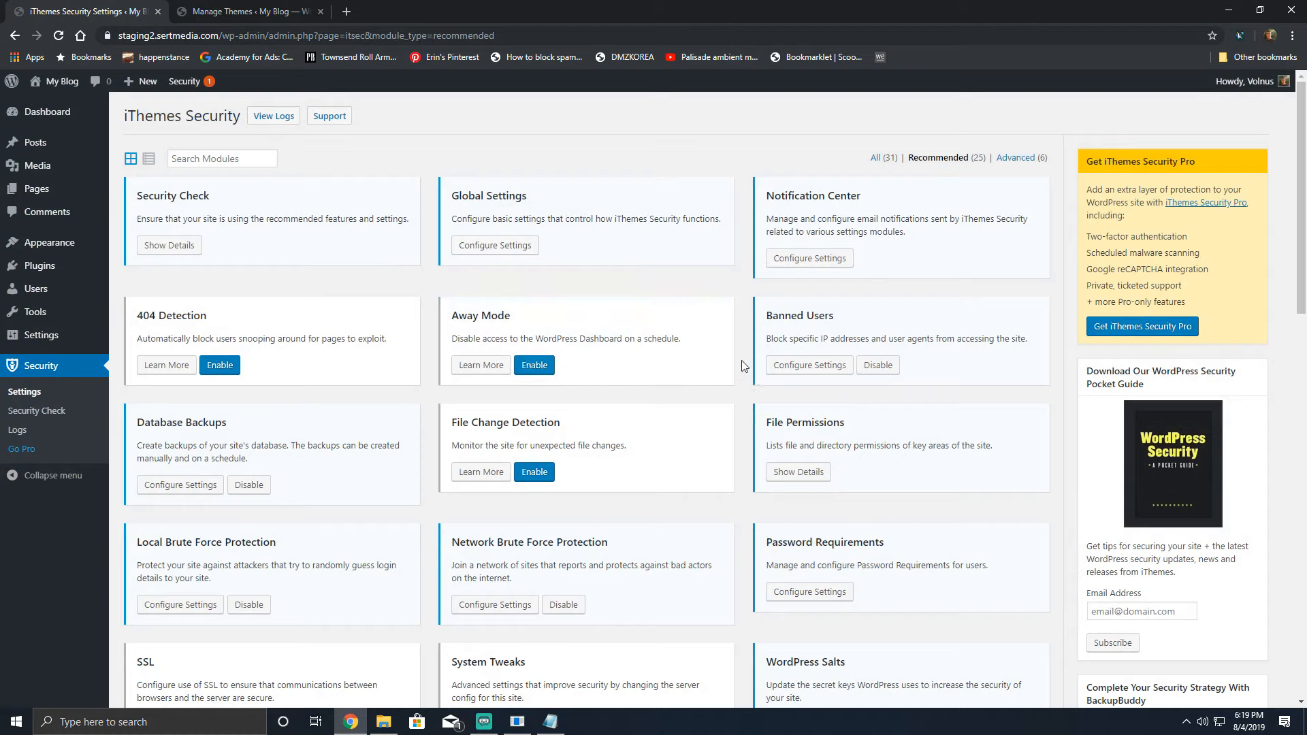
Step: Open the Banned Users settings and enable HackRepair.com's blacklist feature
click(822, 367)
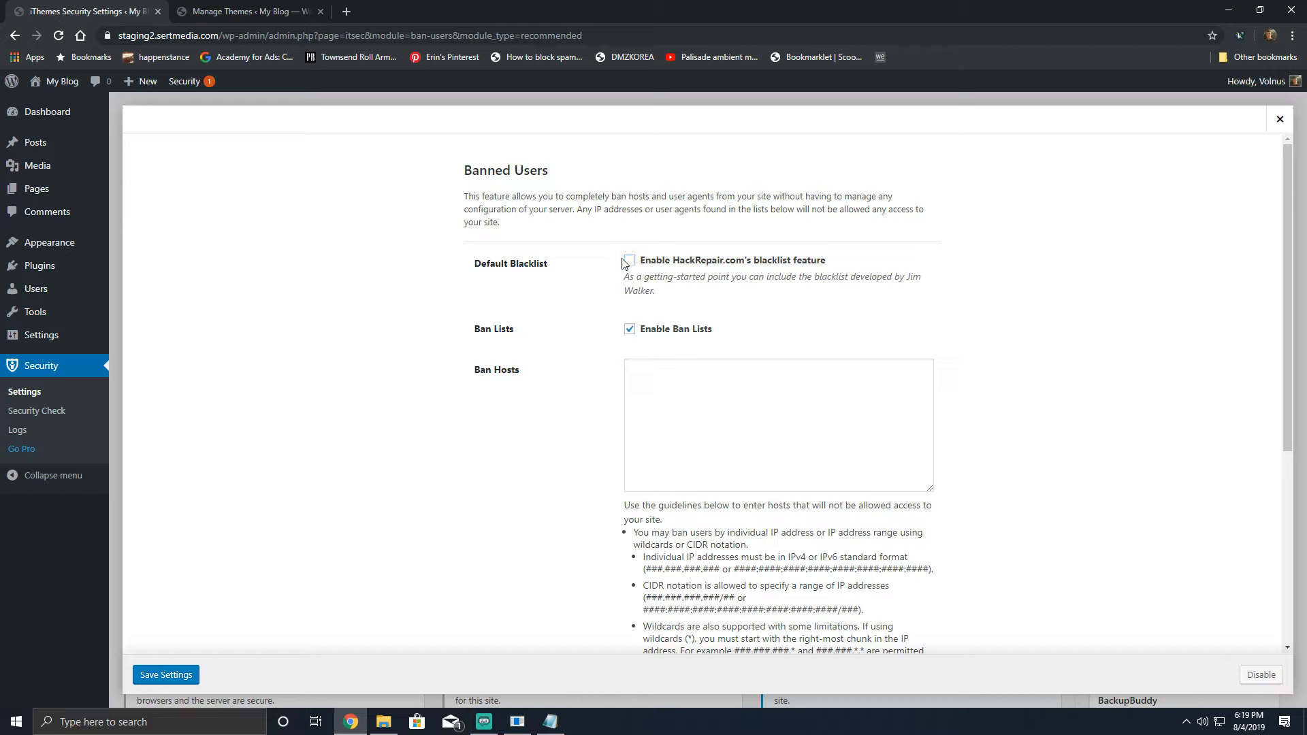
click(700, 264)
scroll(688, 289, down, 3)
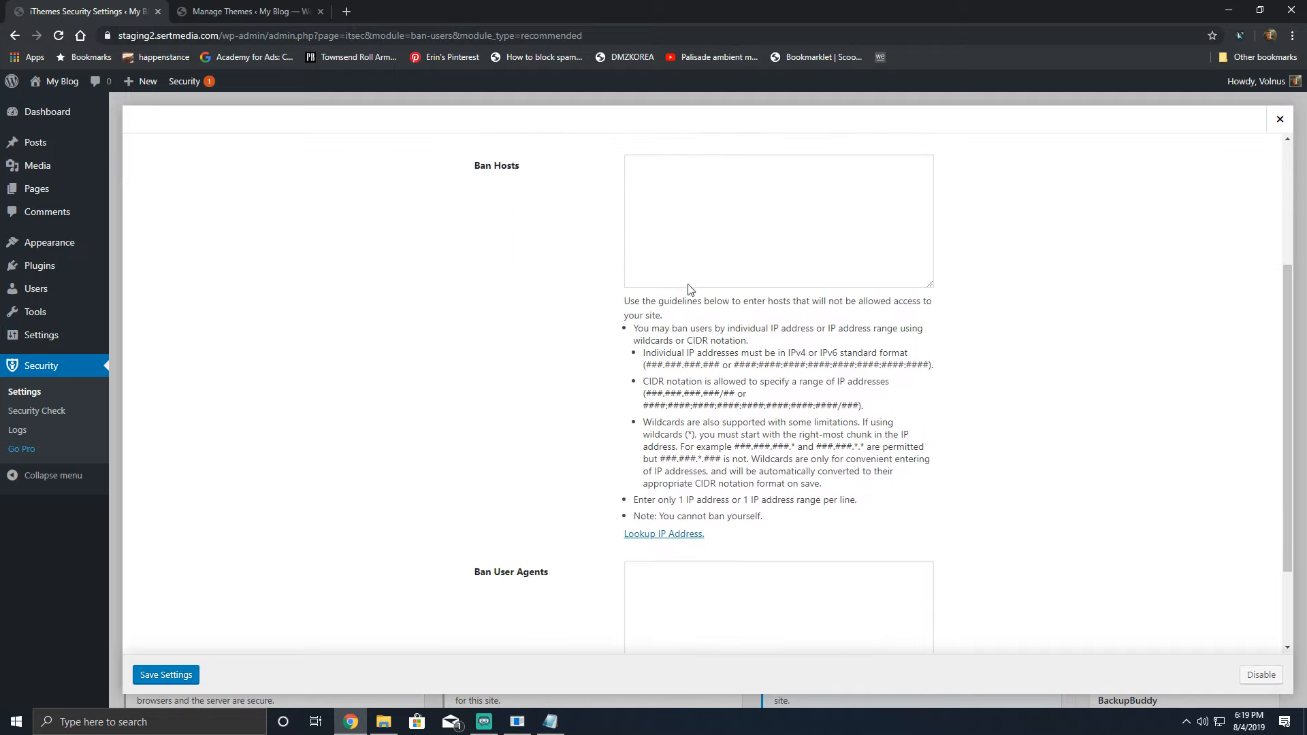
scroll(717, 207, up, 3)
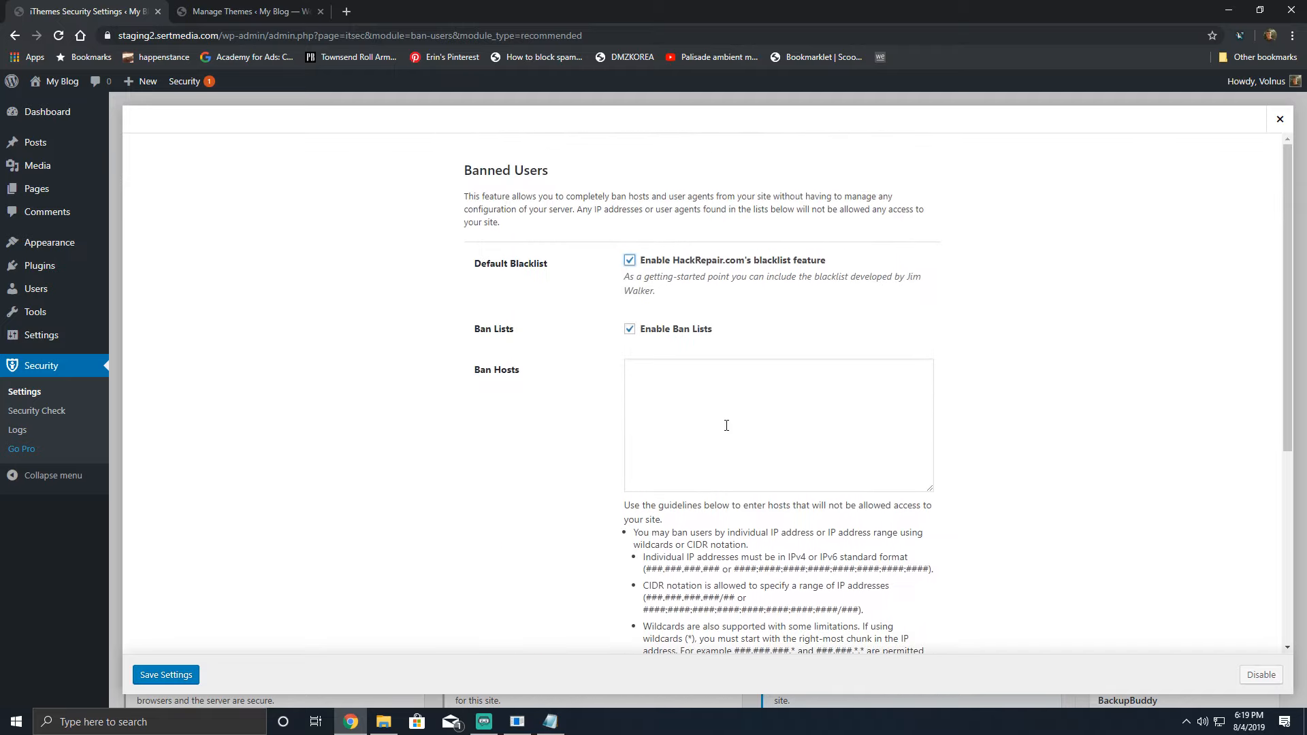
Step: Examine the Ban Hosts guidelines, including the note on banning yourself, and the Ban User Agents section
scroll(905, 364, down, 5)
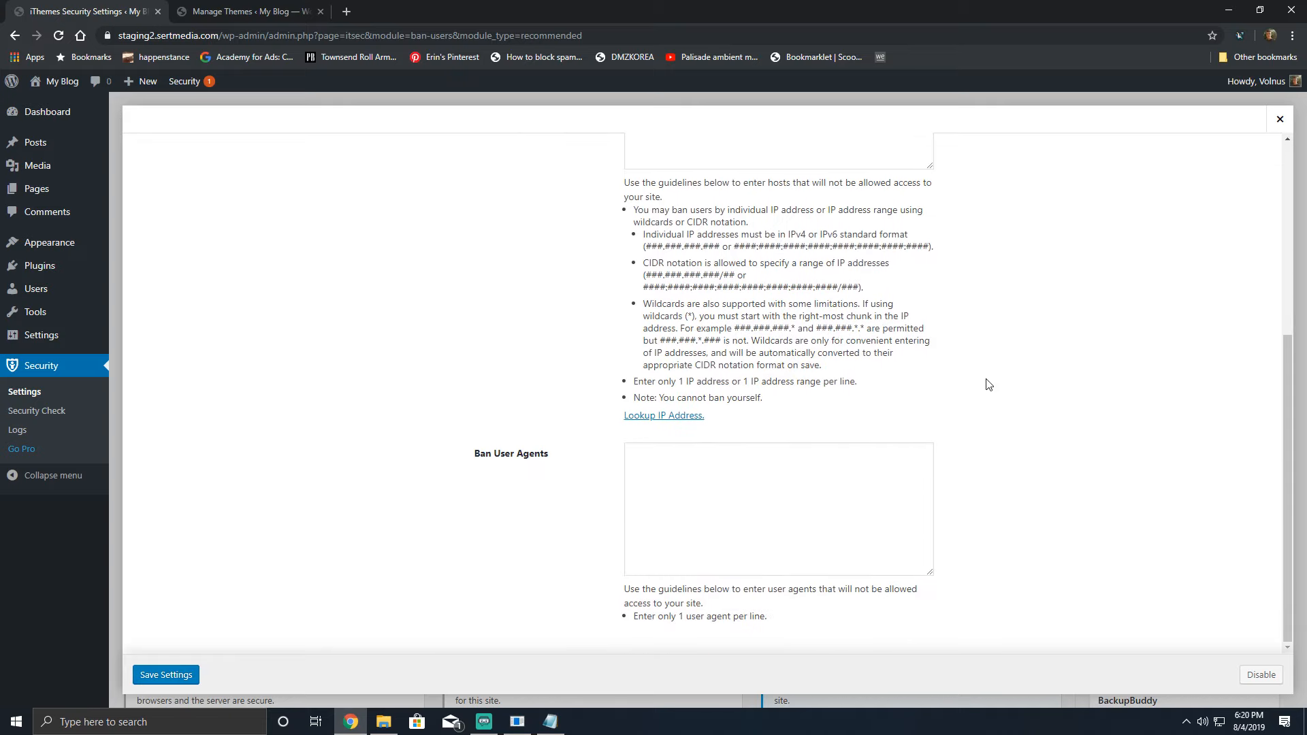
scroll(748, 425, up, 4)
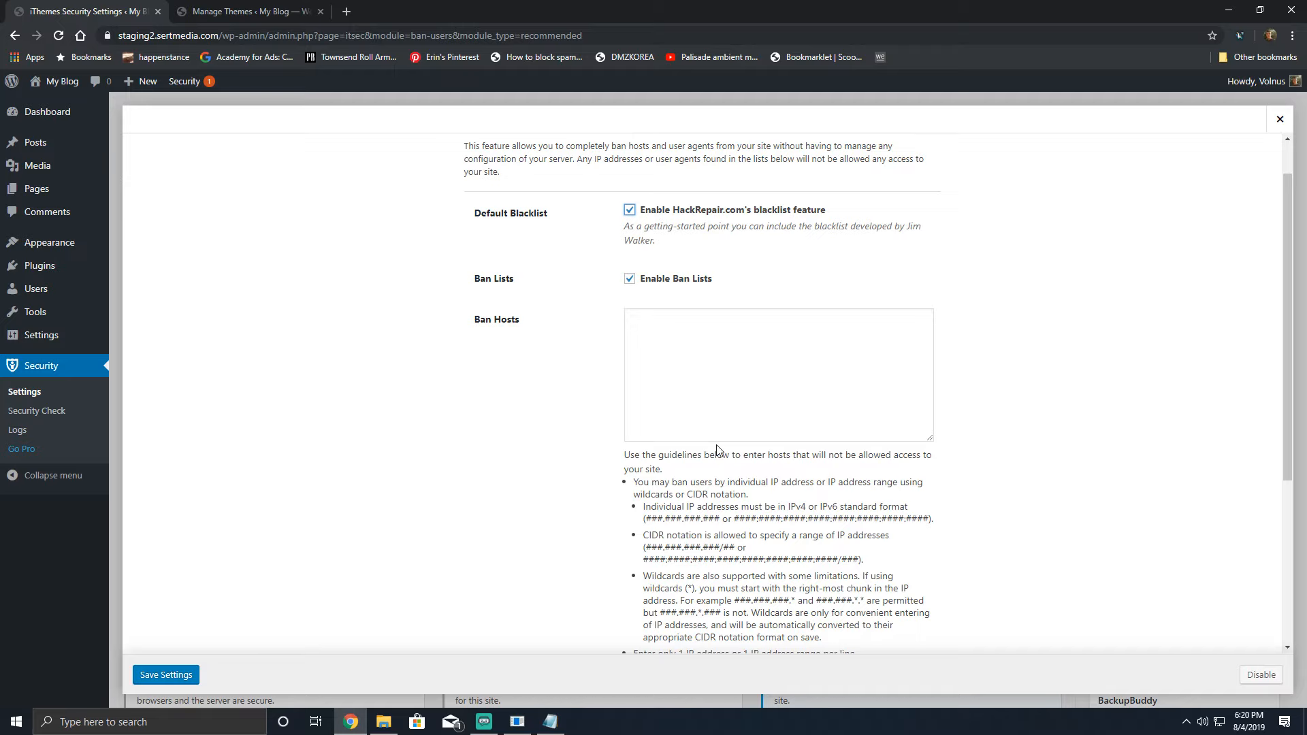
scroll(716, 449, down, 4)
scroll(695, 423, up, 5)
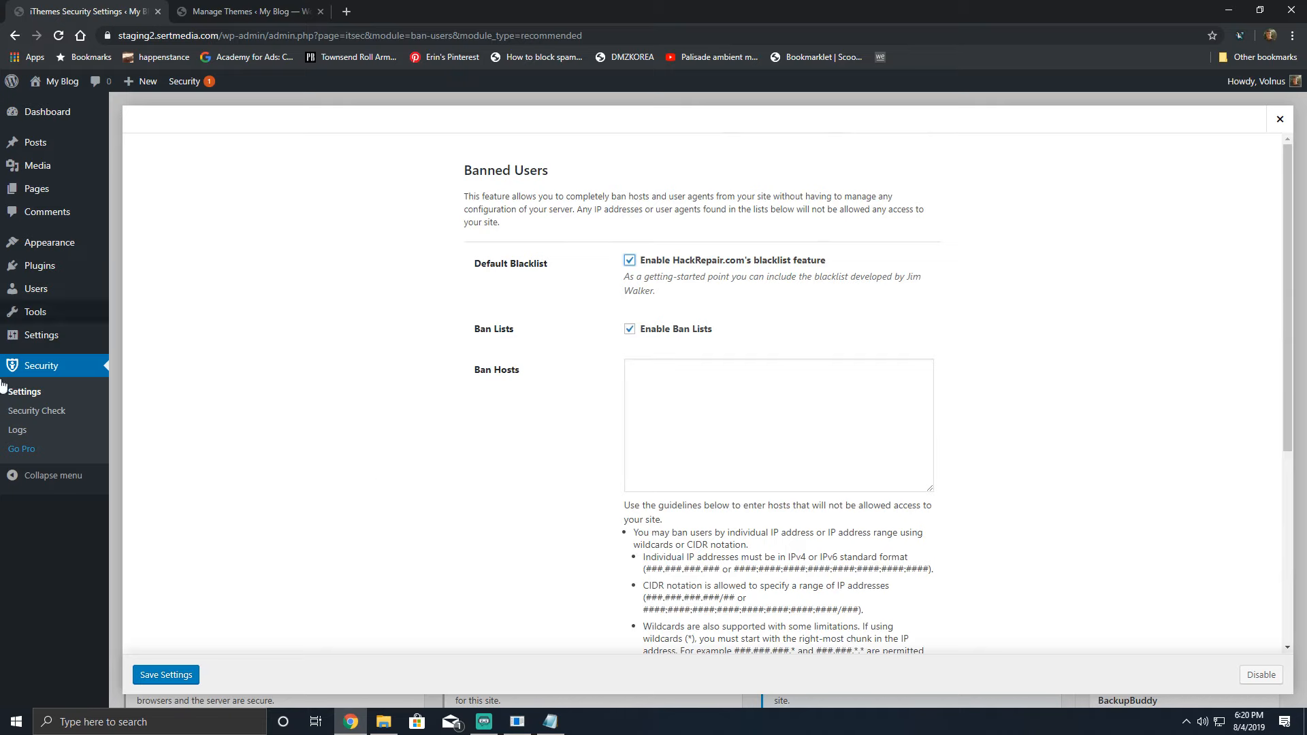
scroll(256, 388, down, 3)
scroll(256, 388, down, 1)
scroll(782, 354, up, 5)
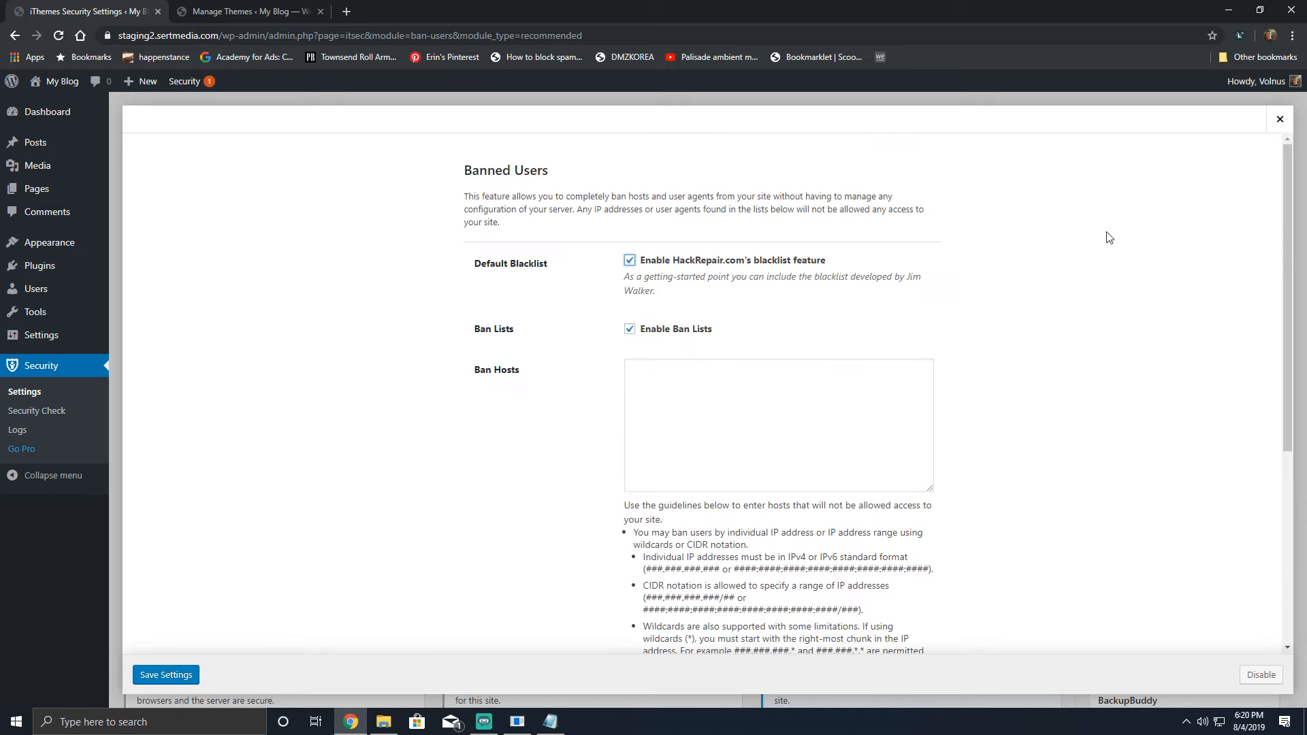
click(790, 411)
scroll(790, 411, down, 4)
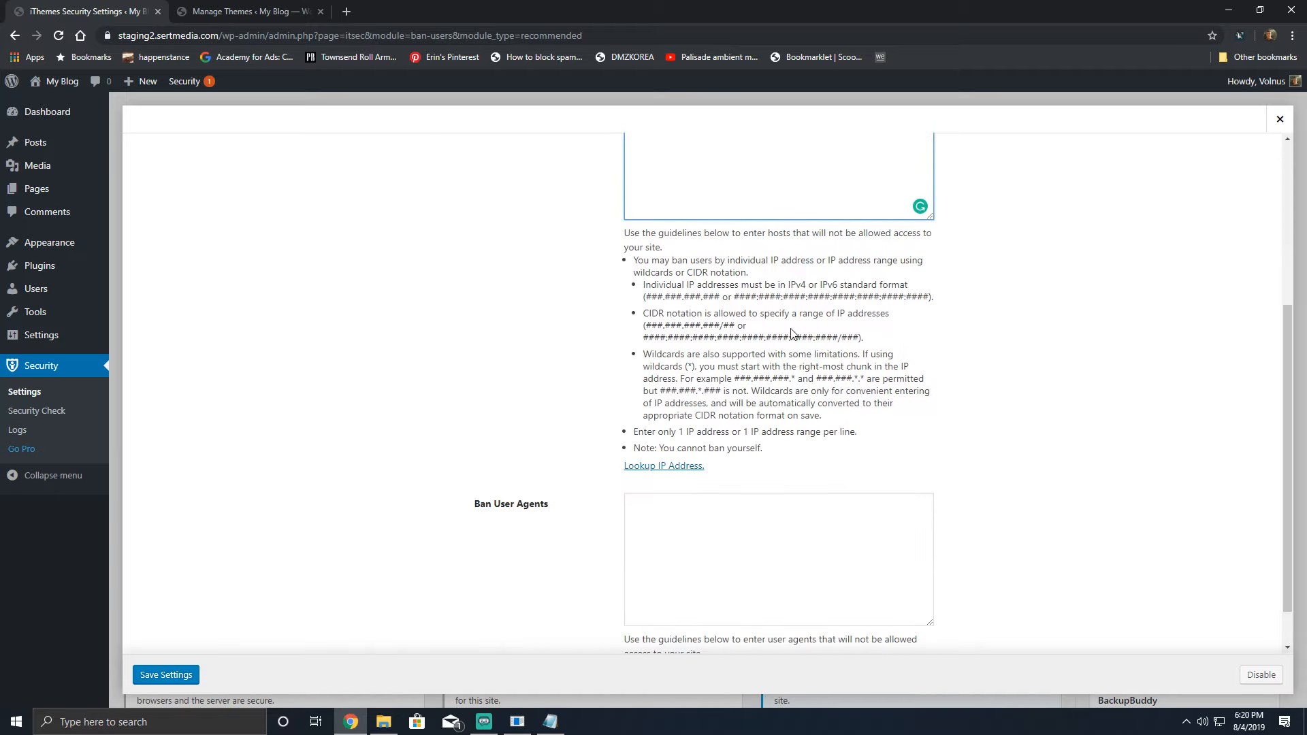
scroll(776, 405, up, 4)
scroll(788, 379, down, 5)
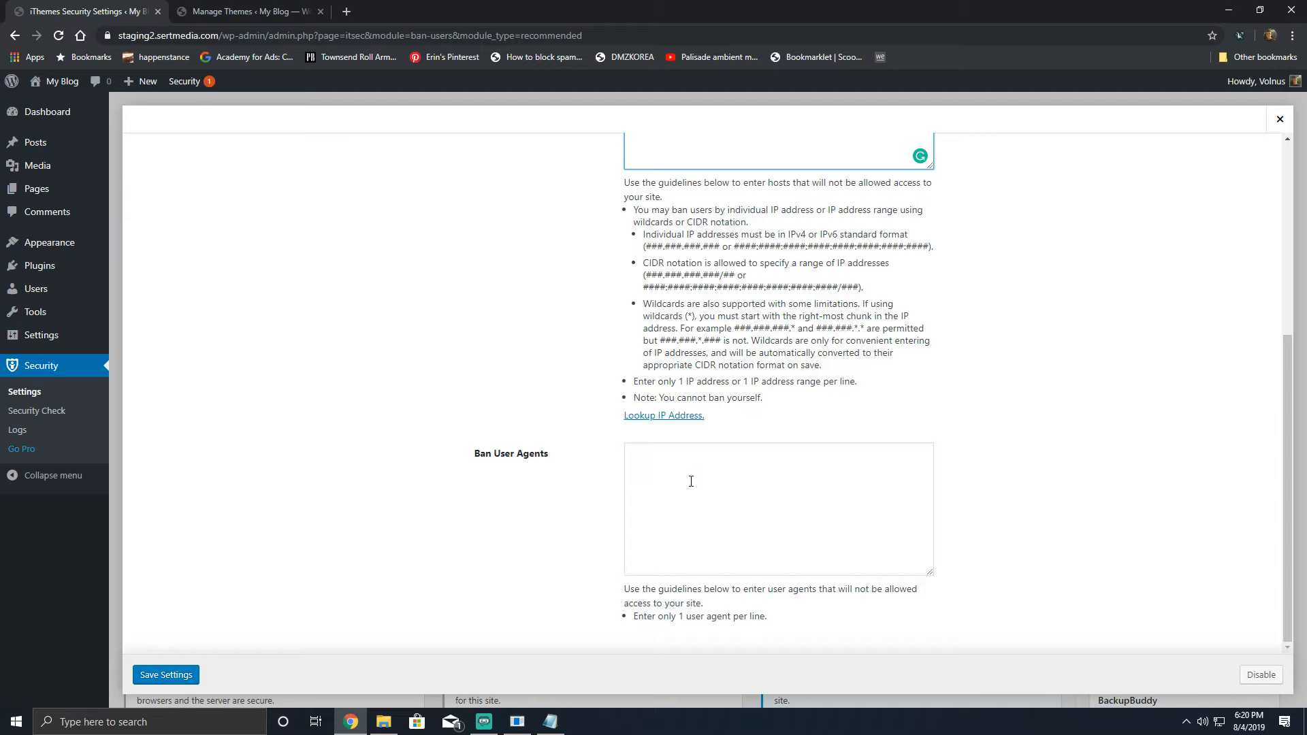
scroll(784, 455, up, 1)
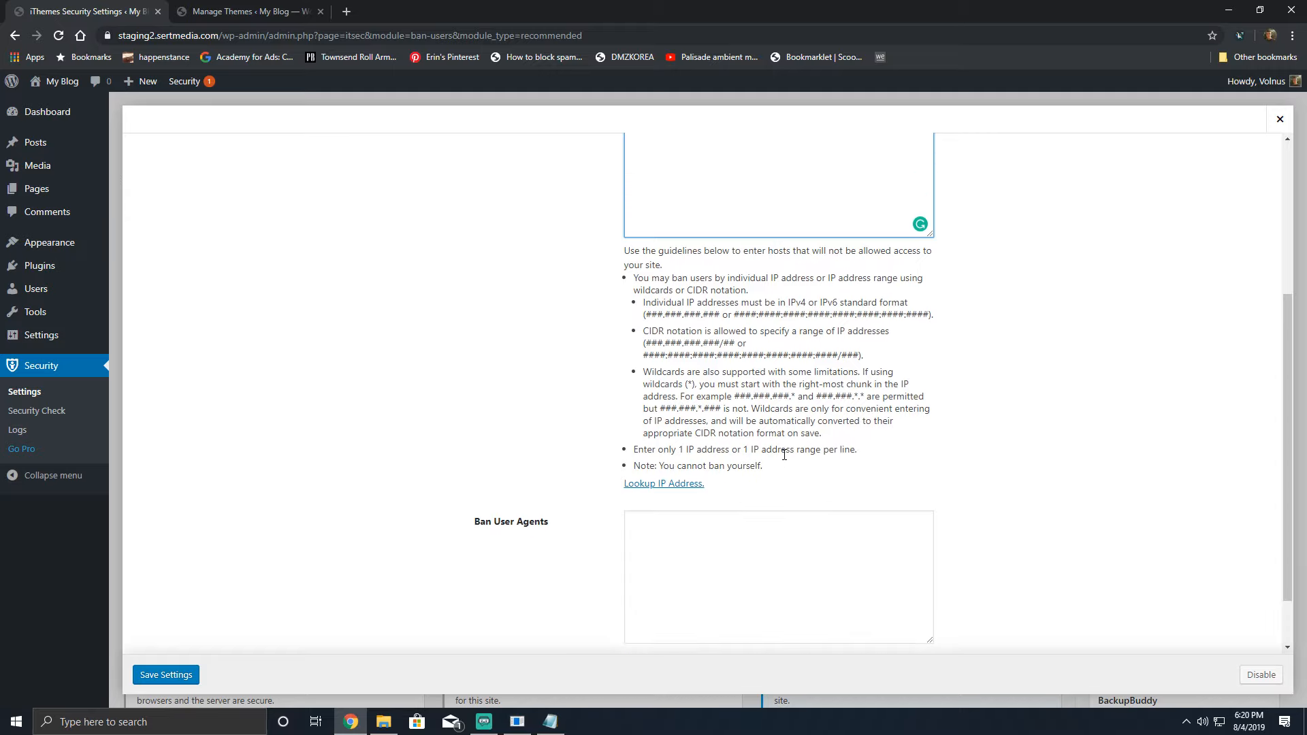
drag(758, 468, 658, 467)
scroll(664, 466, down, 1)
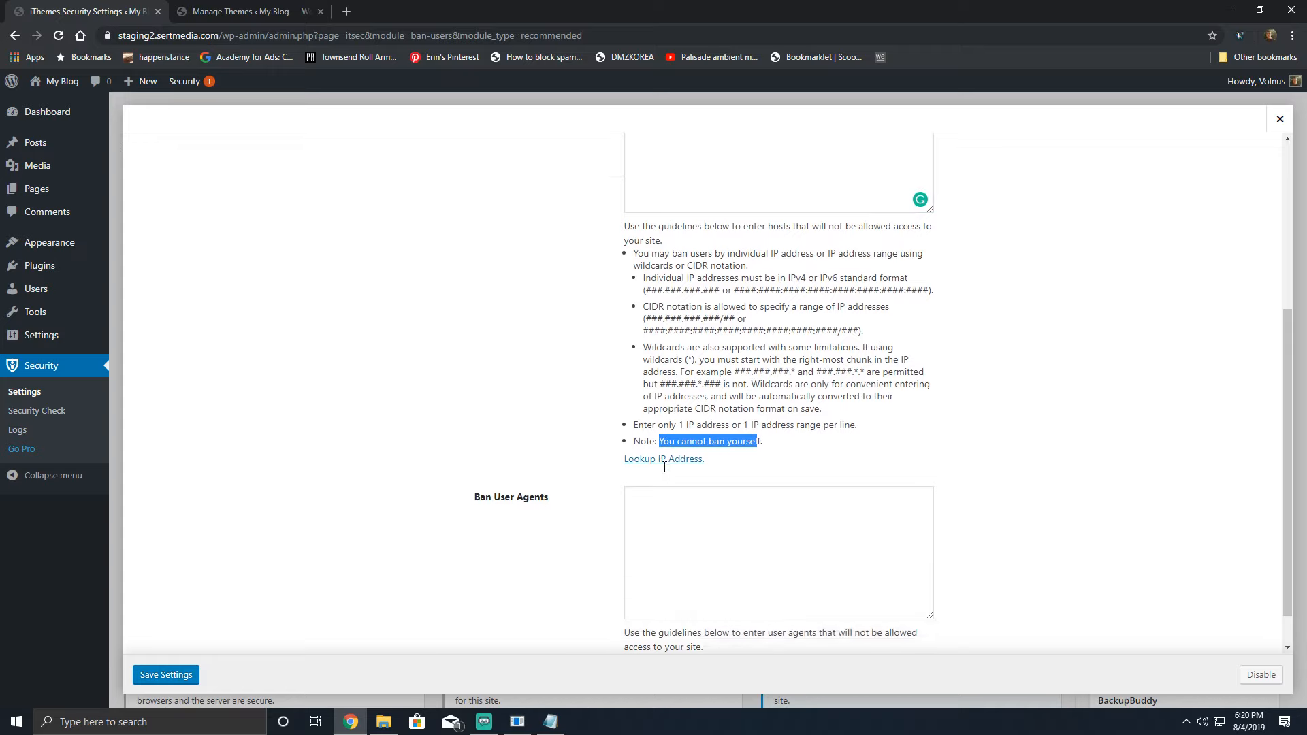
Step: Save the Banned Users settings
scroll(665, 467, up, 4)
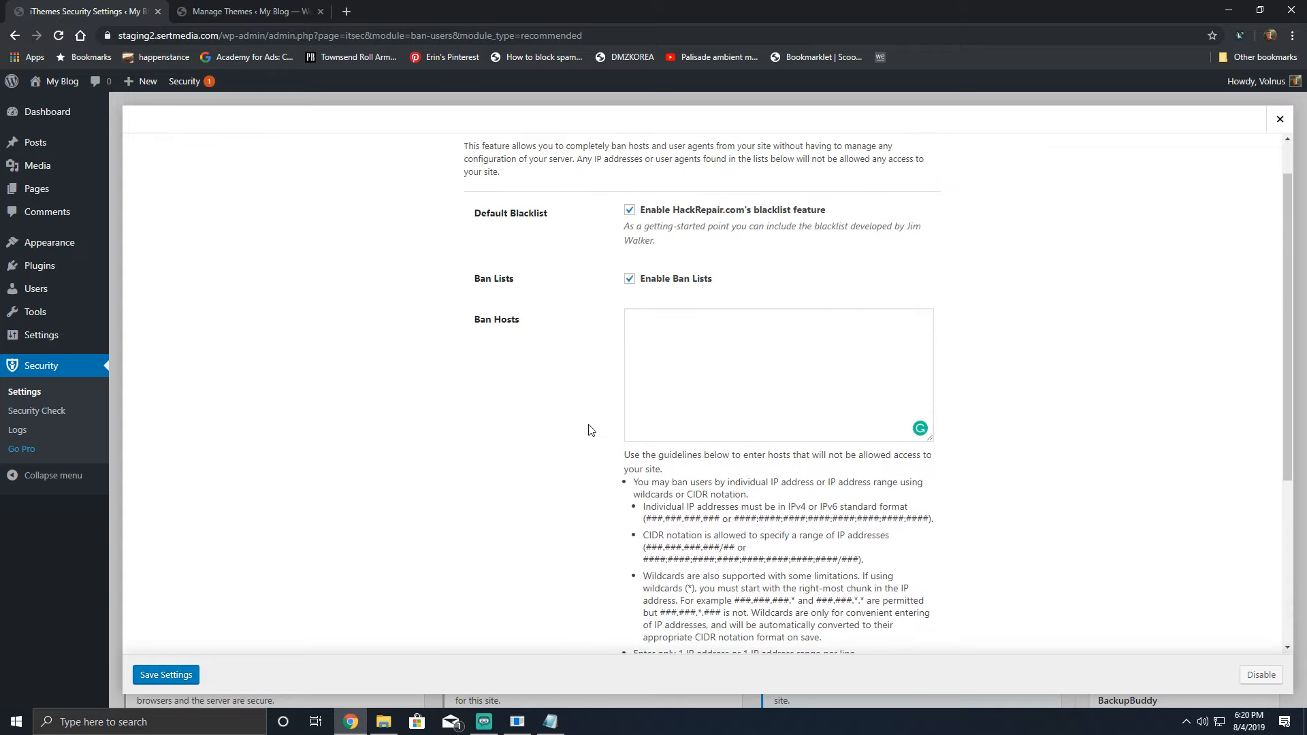
click(168, 675)
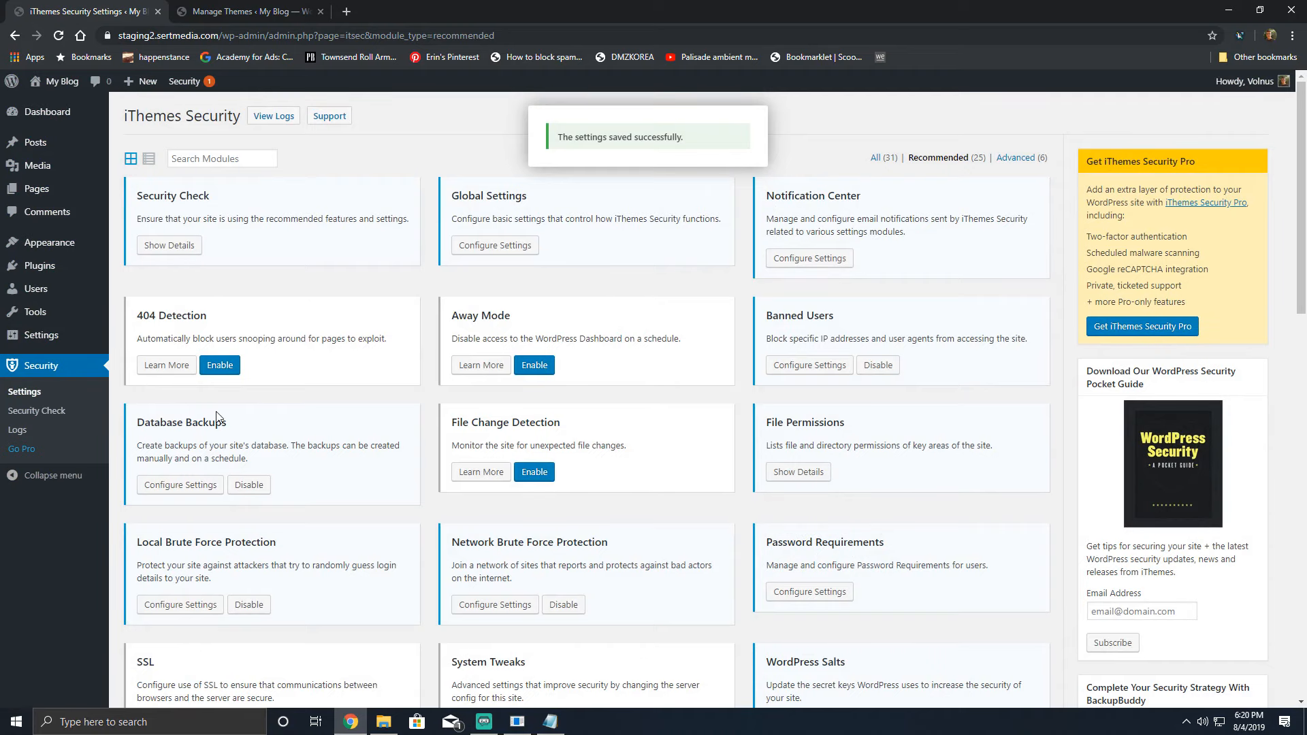
Step: Open the Database Backups settings and review the backup options and the lists of included and excluded tables
click(168, 495)
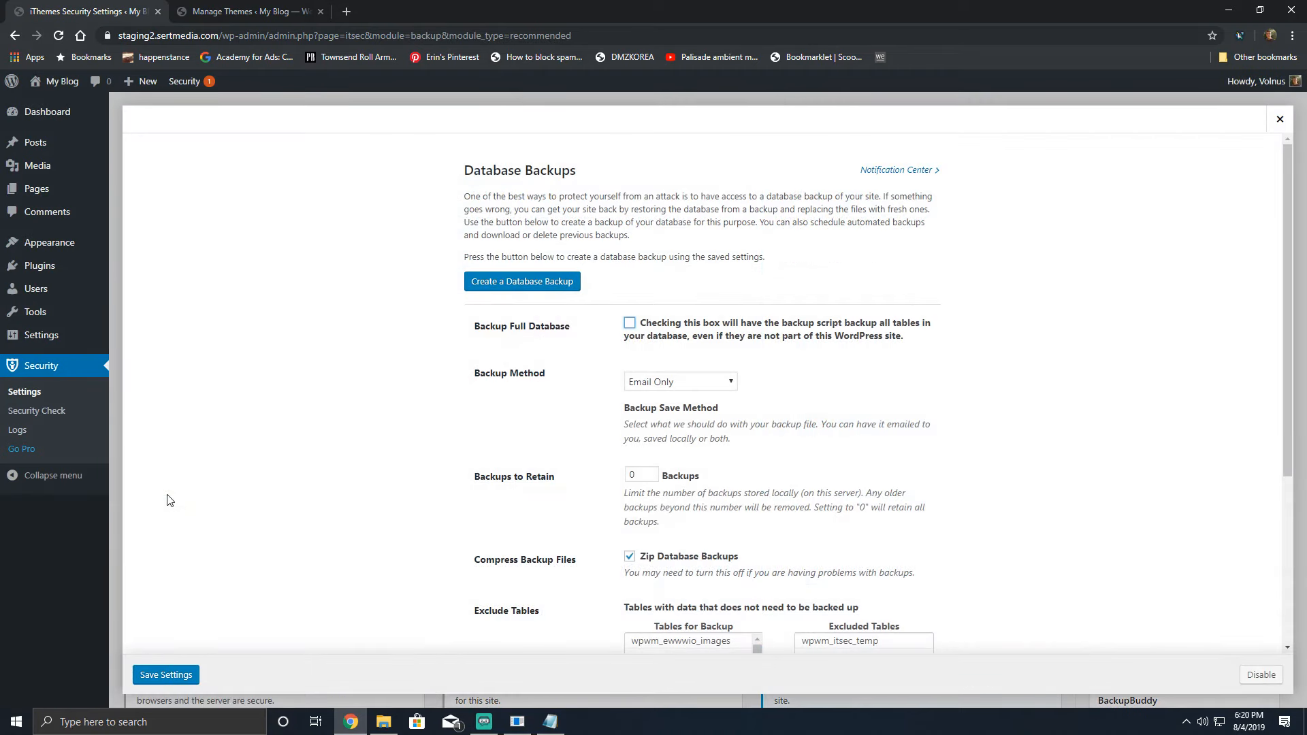
scroll(475, 476, down, 4)
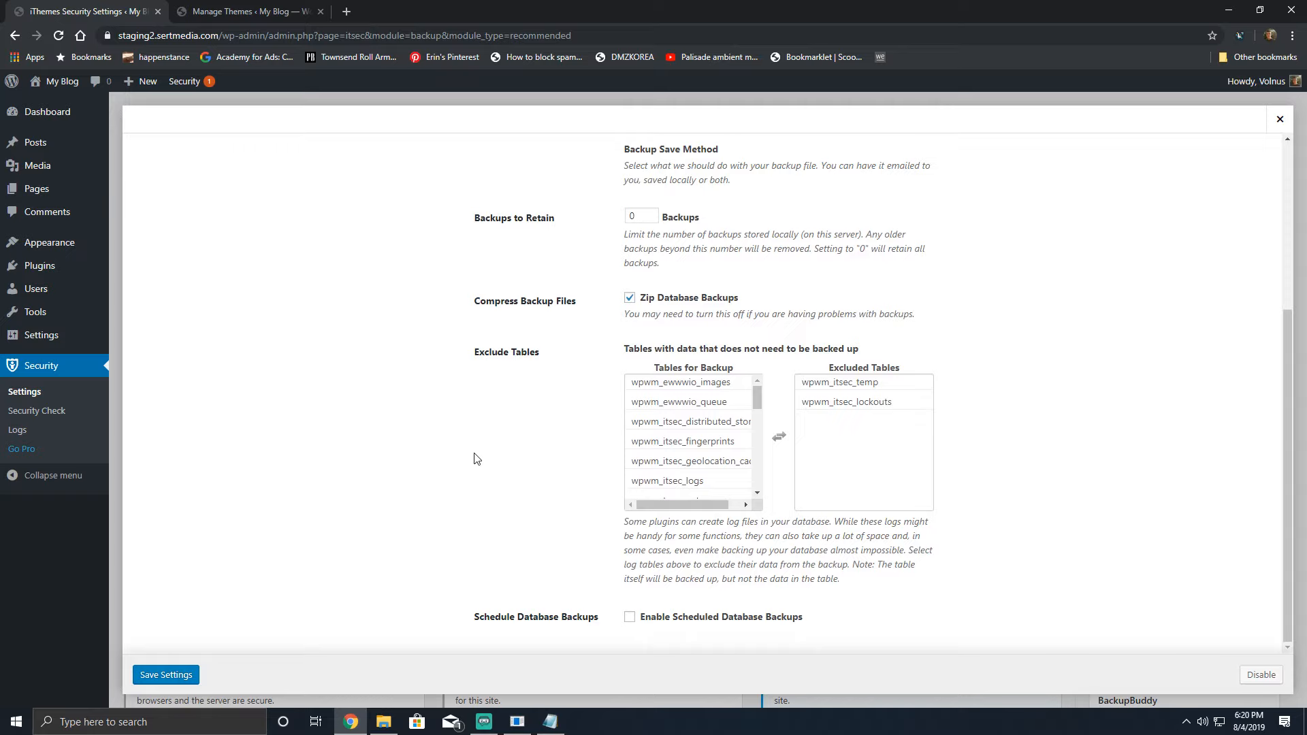
click(687, 382)
click(908, 382)
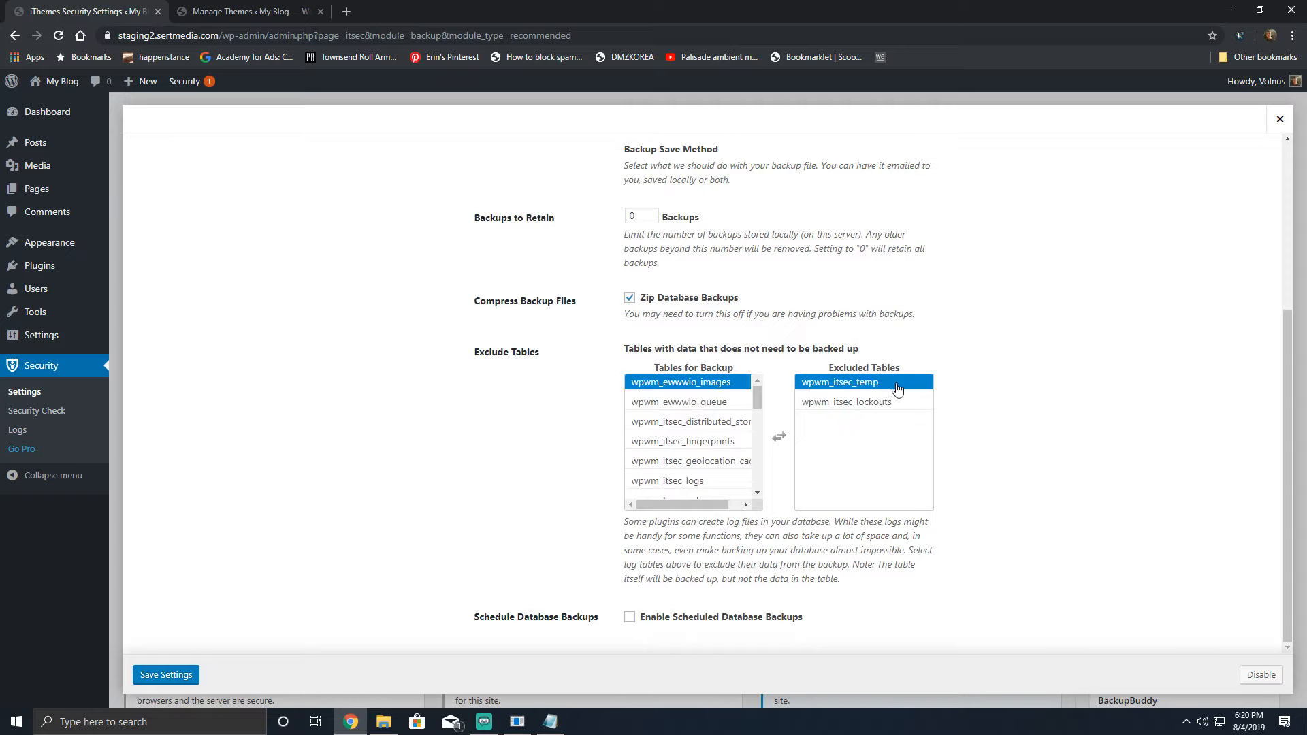
scroll(776, 439, up, 4)
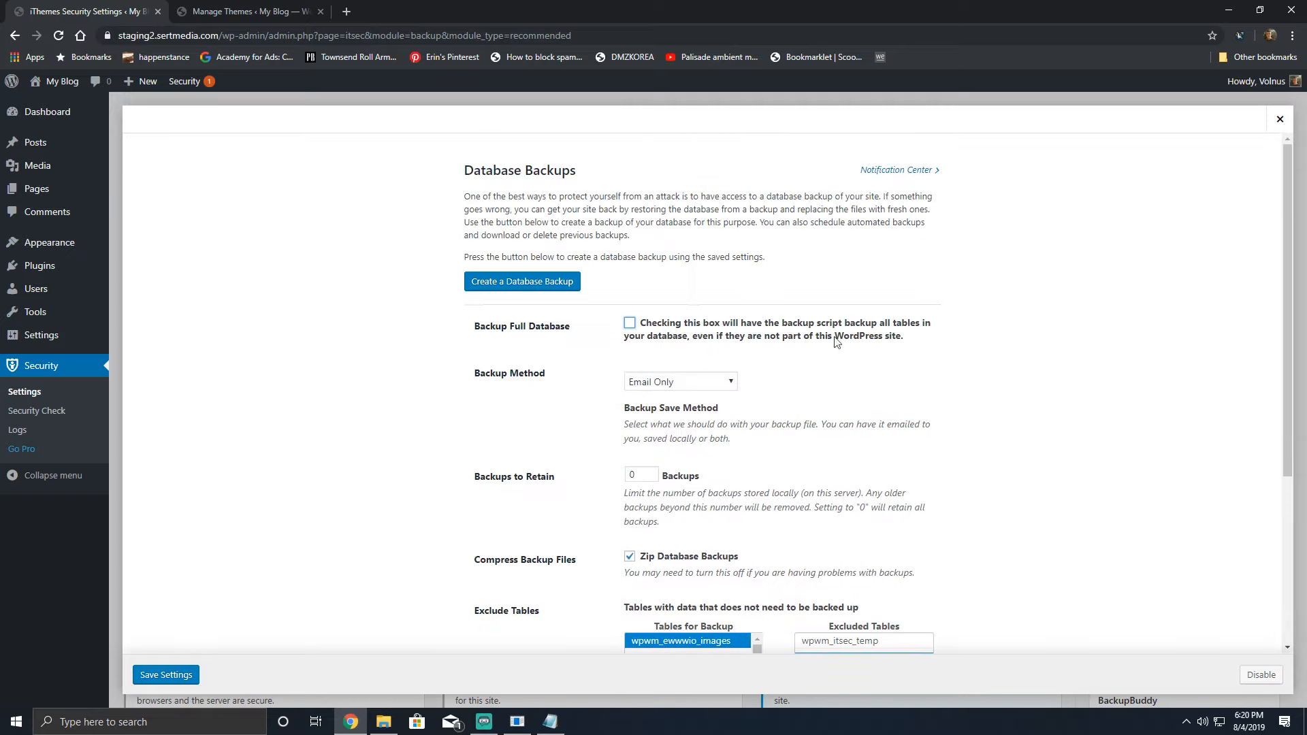
Step: Review the backup method choices and the excluded tables, then disable the Database Backups module
click(686, 380)
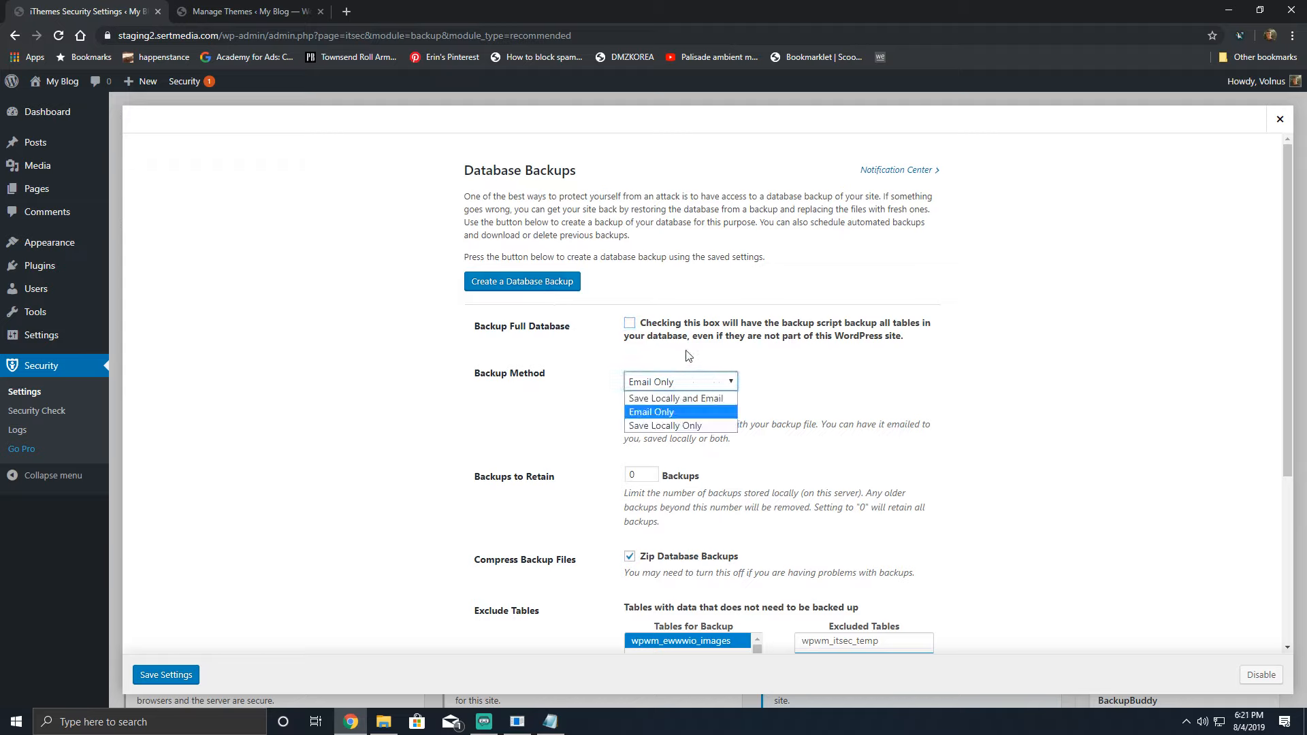
click(936, 379)
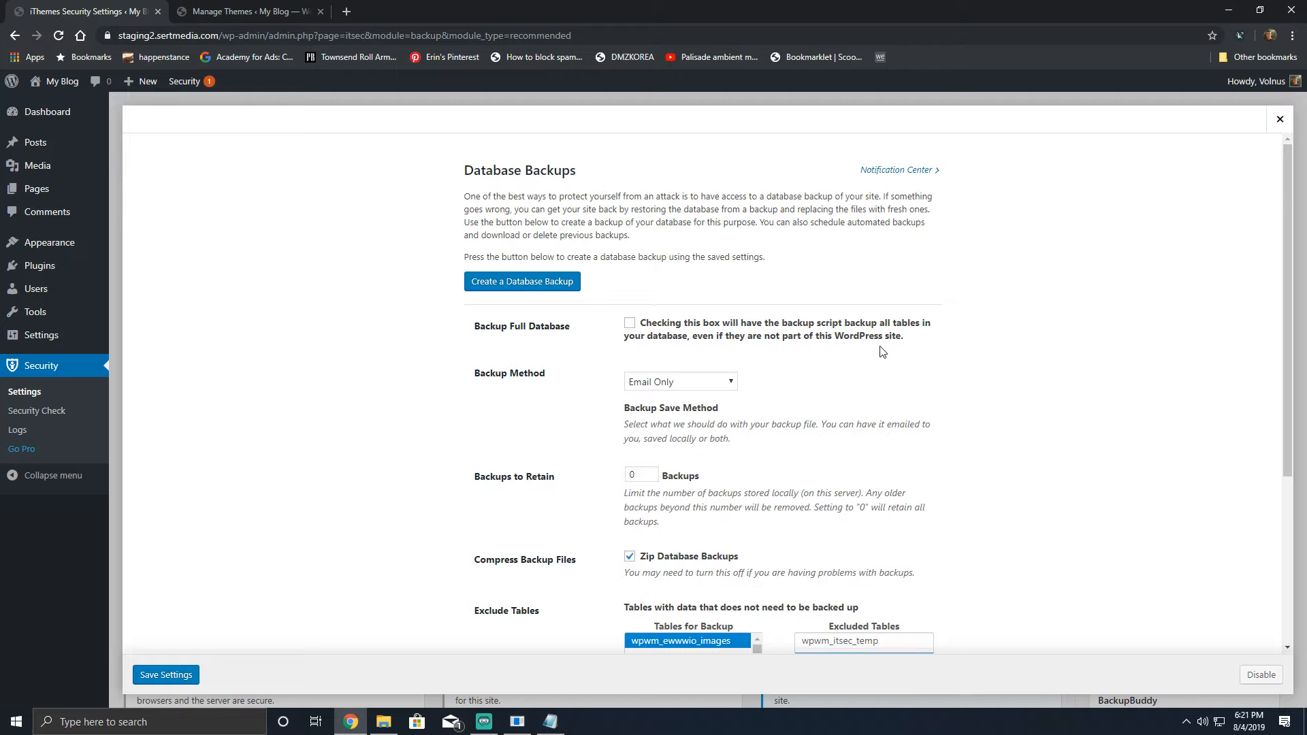
scroll(882, 352, down, 4)
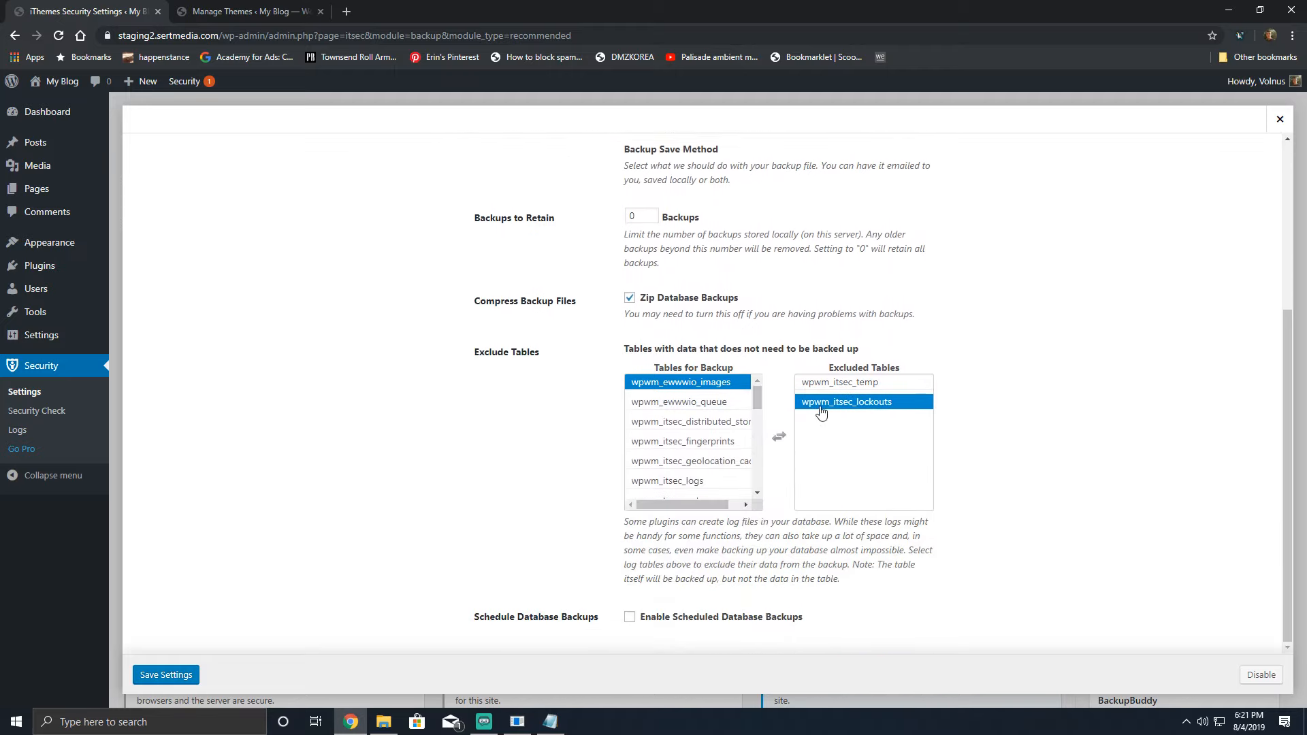
click(1280, 120)
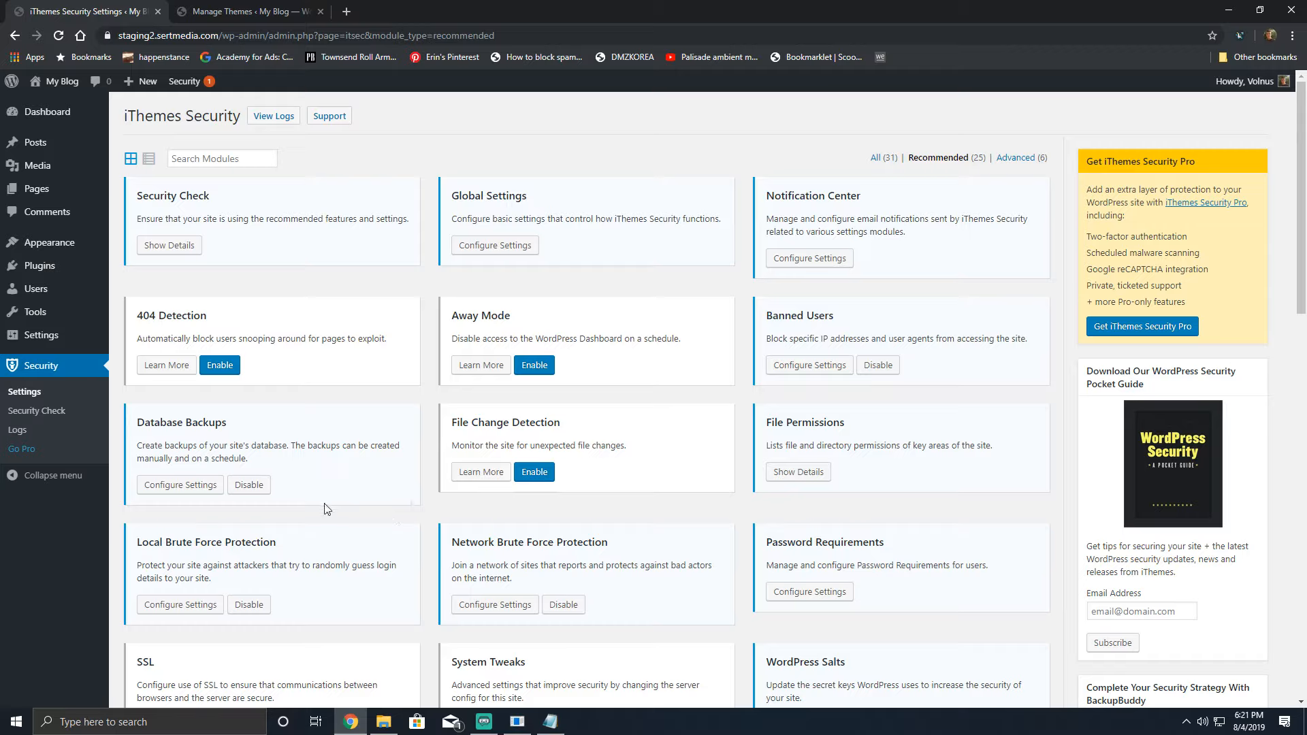
click(250, 485)
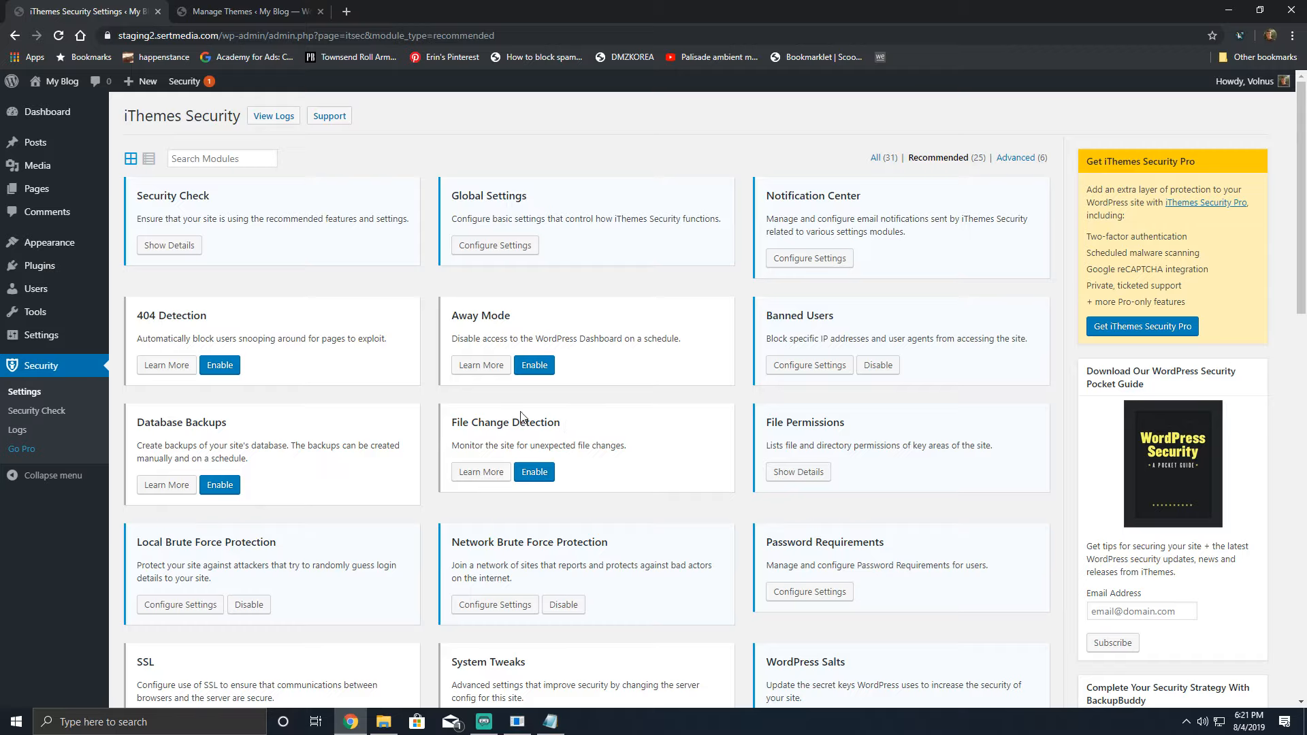
Step: Enable the File Change Detection module and open its settings
triple_click(582, 454)
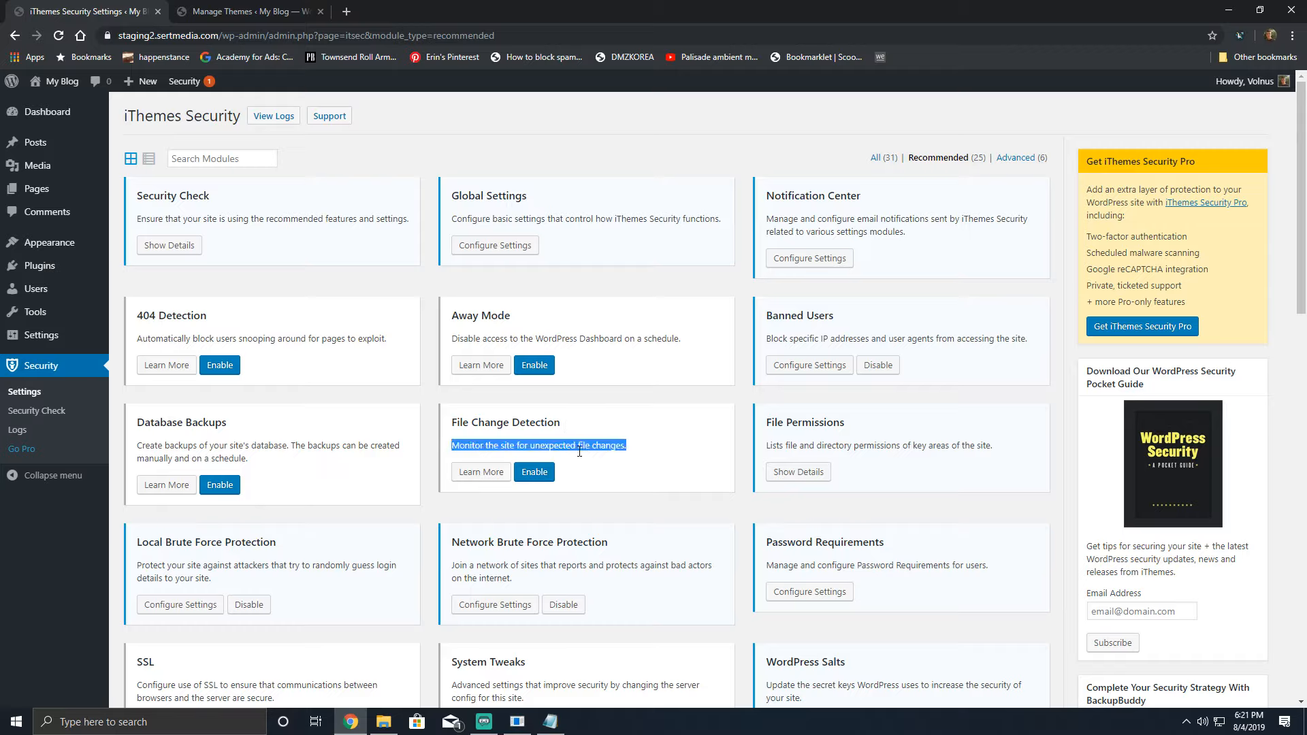
click(555, 463)
click(550, 472)
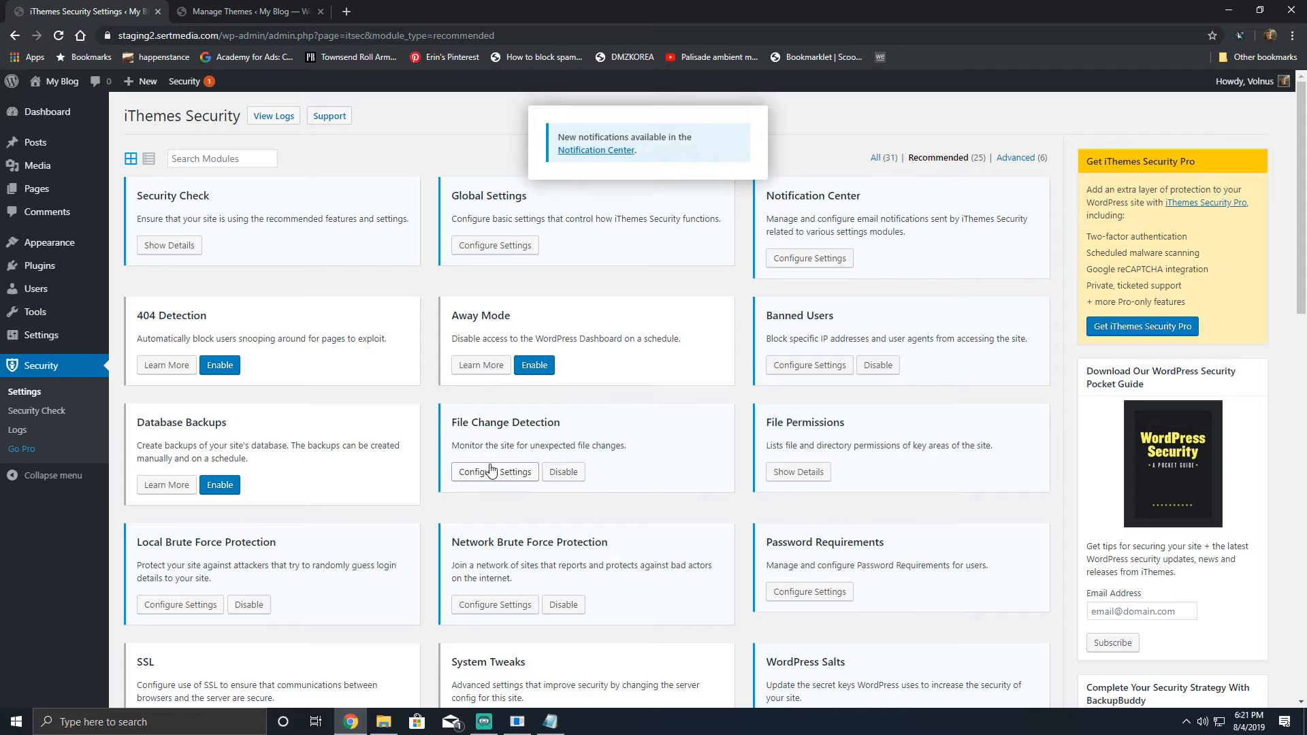
click(491, 471)
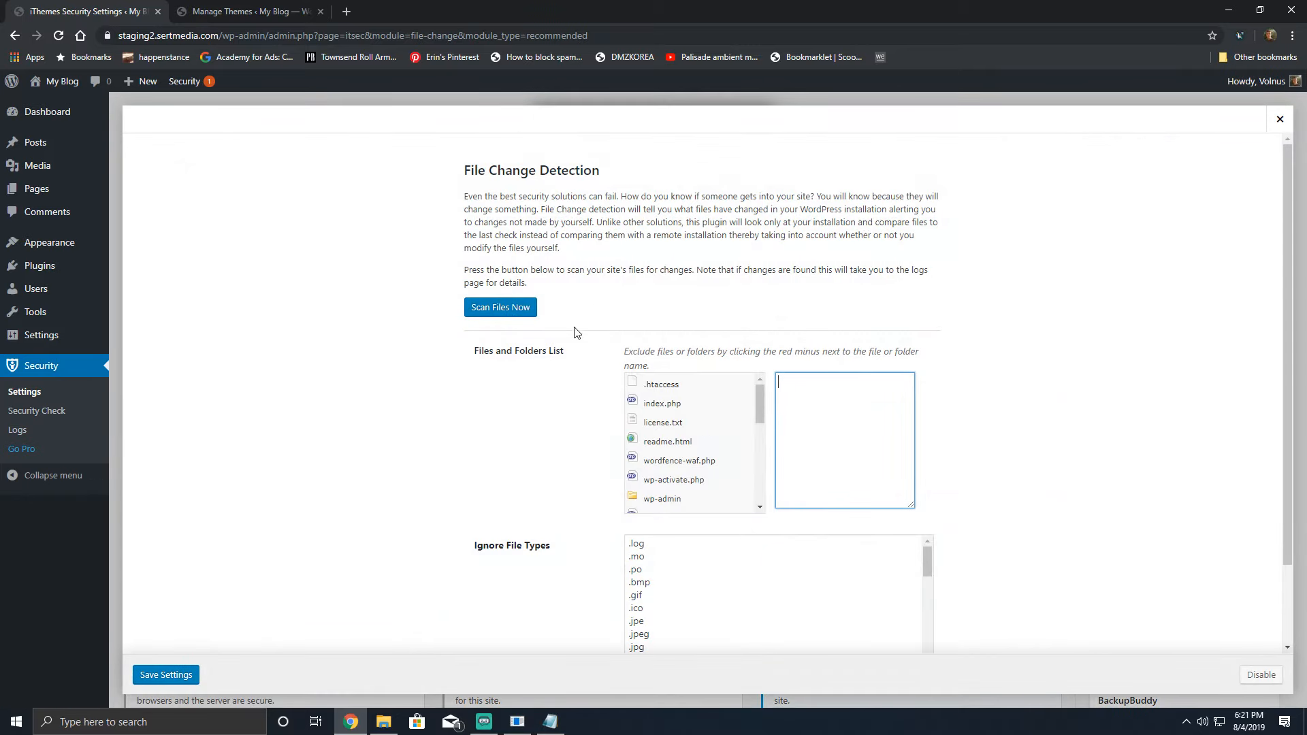
Step: Review the File Change Detection files and folders list and ignored file types, then disable the module
scroll(680, 204, down, 2)
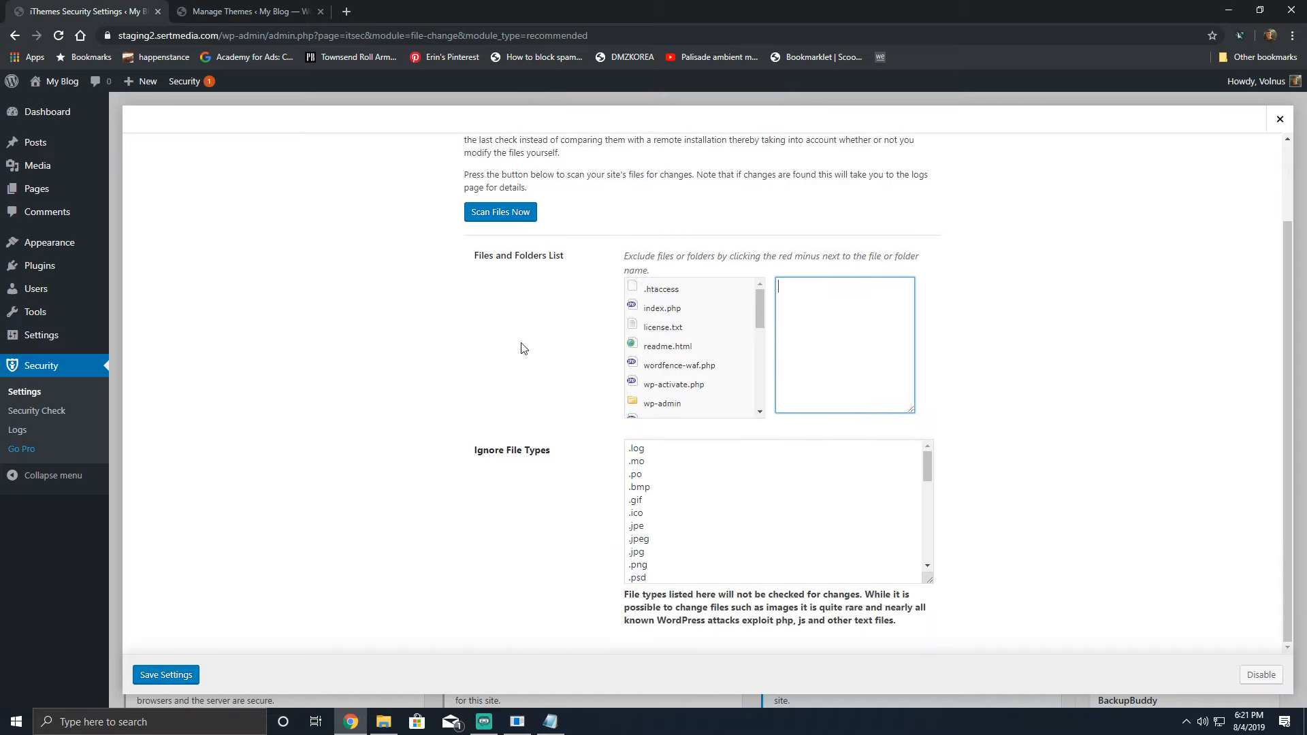
scroll(523, 348, up, 2)
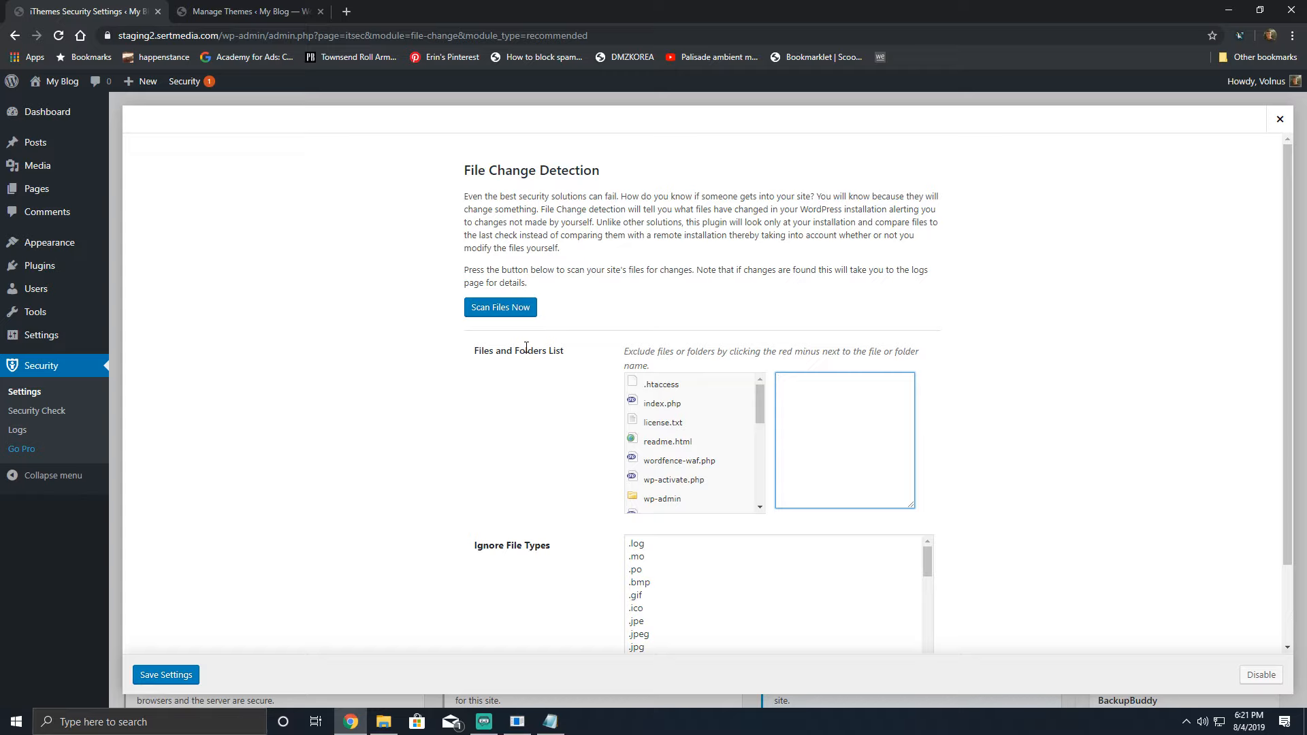
scroll(526, 347, down, 2)
scroll(643, 337, down, 3)
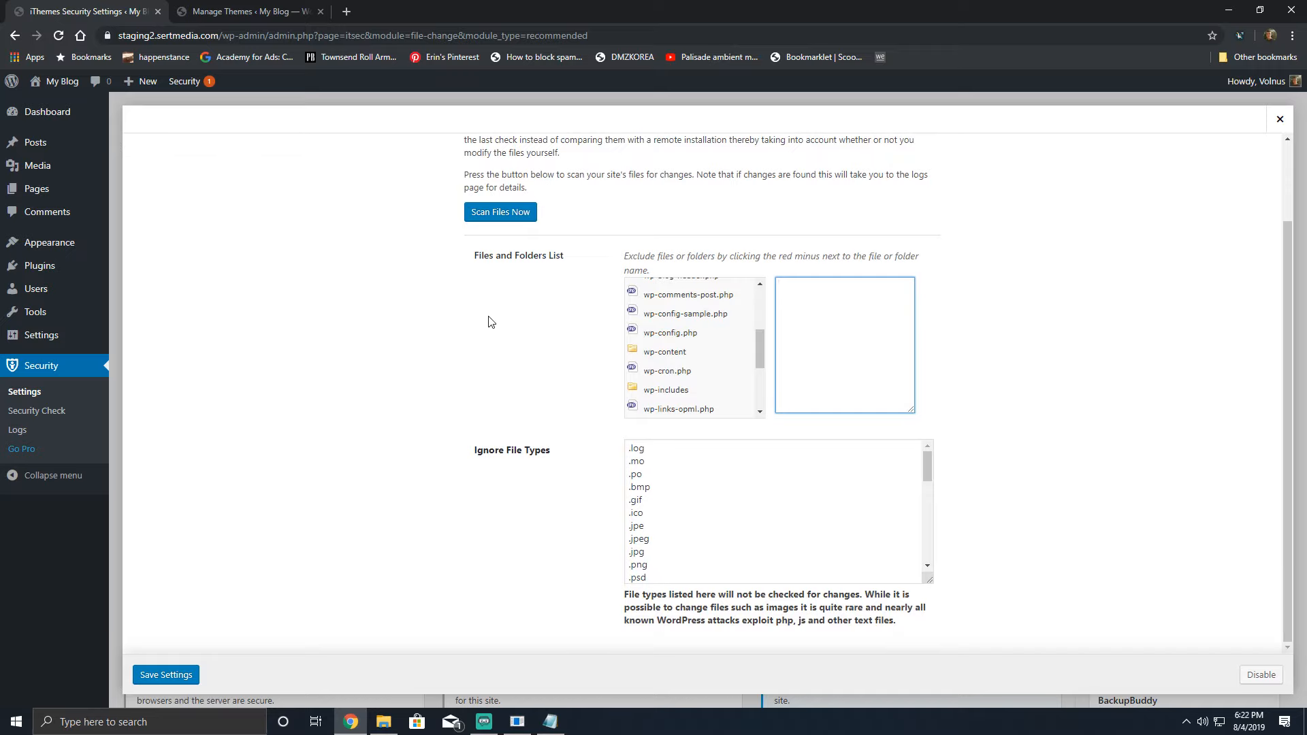
scroll(504, 326, up, 2)
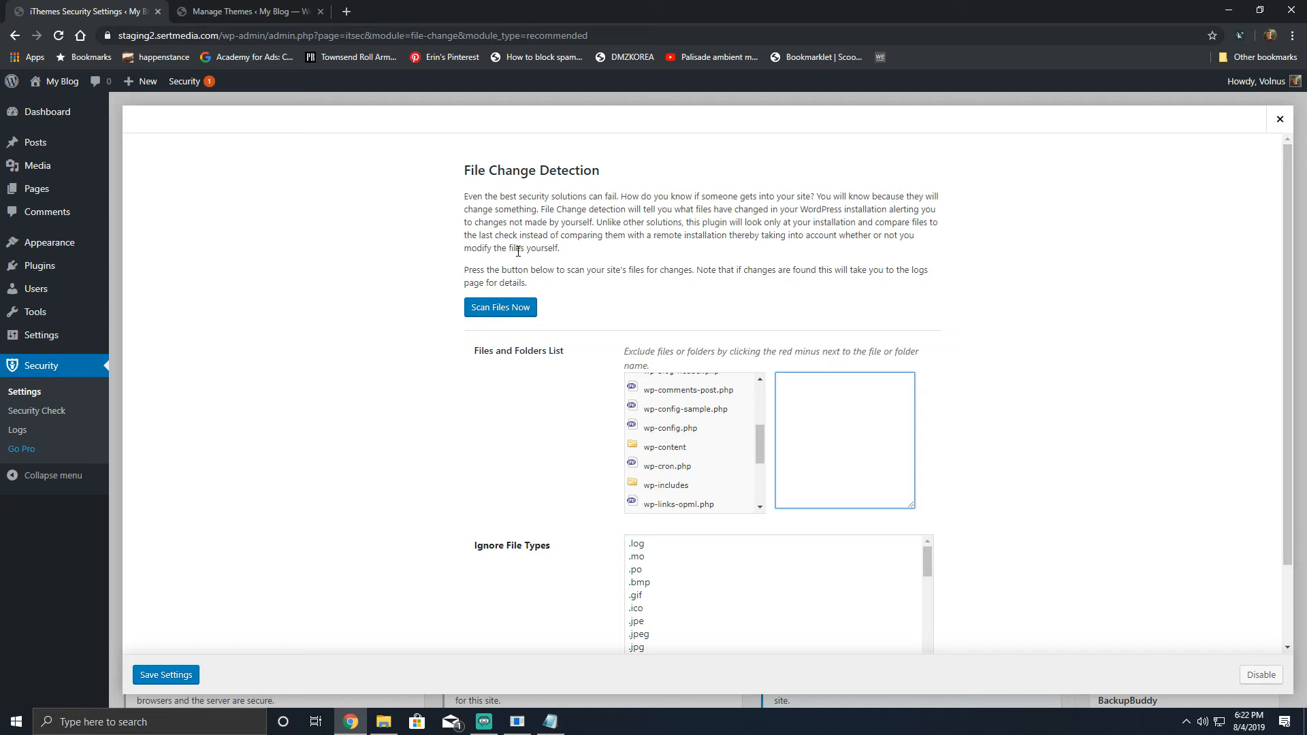
click(1278, 120)
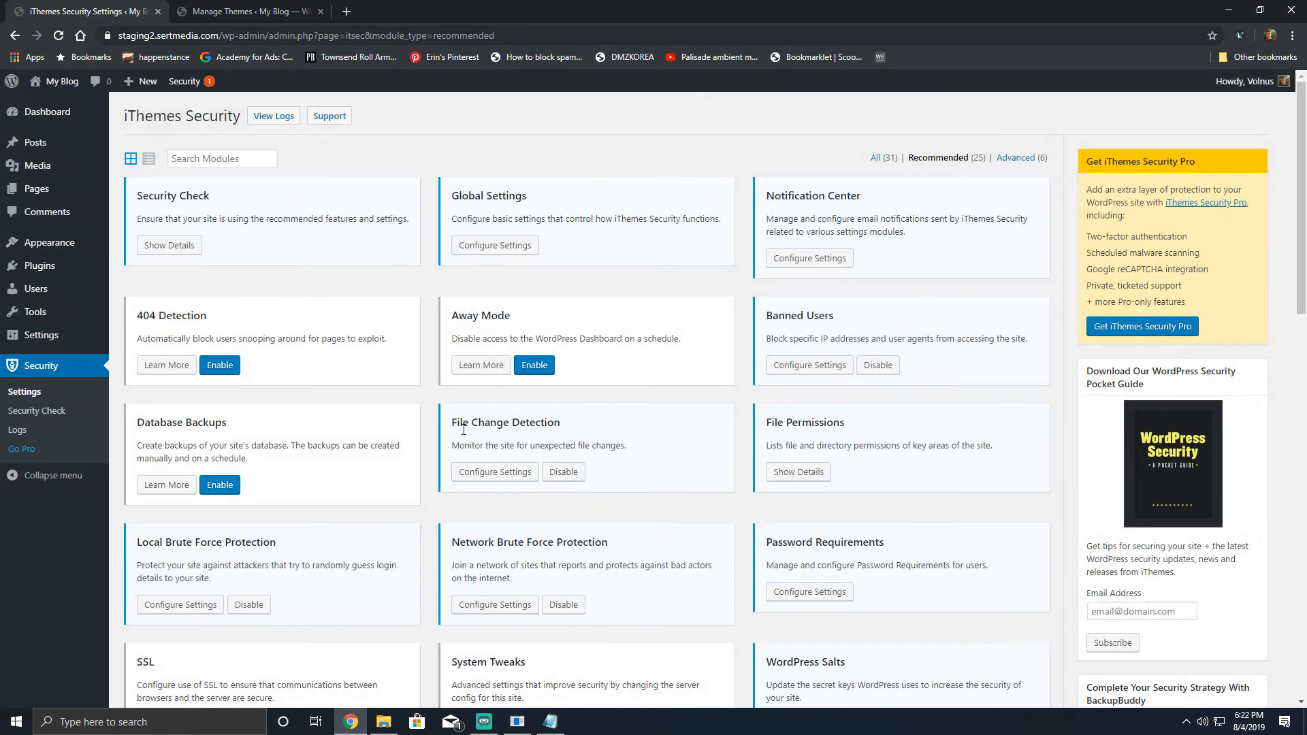
click(563, 471)
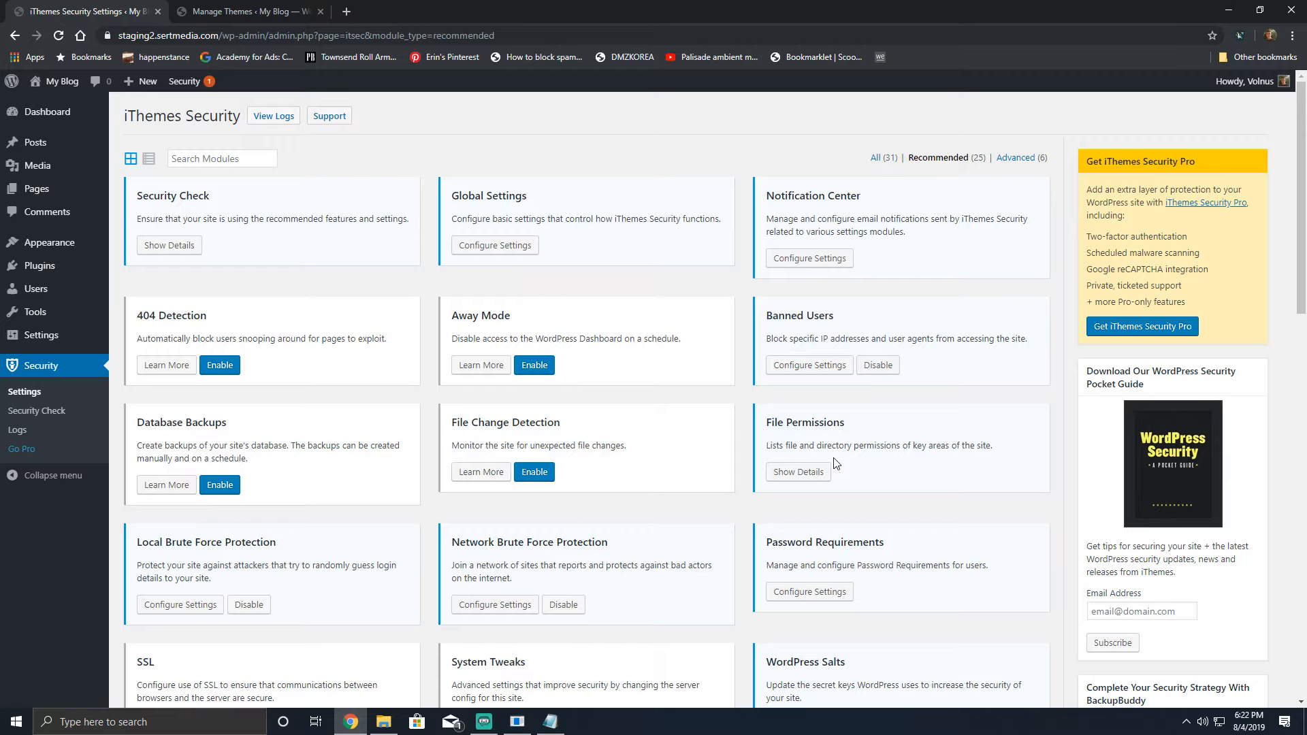
Step: Load the file permissions details and check the suggested values for wp-config.php and .htaccess
click(810, 471)
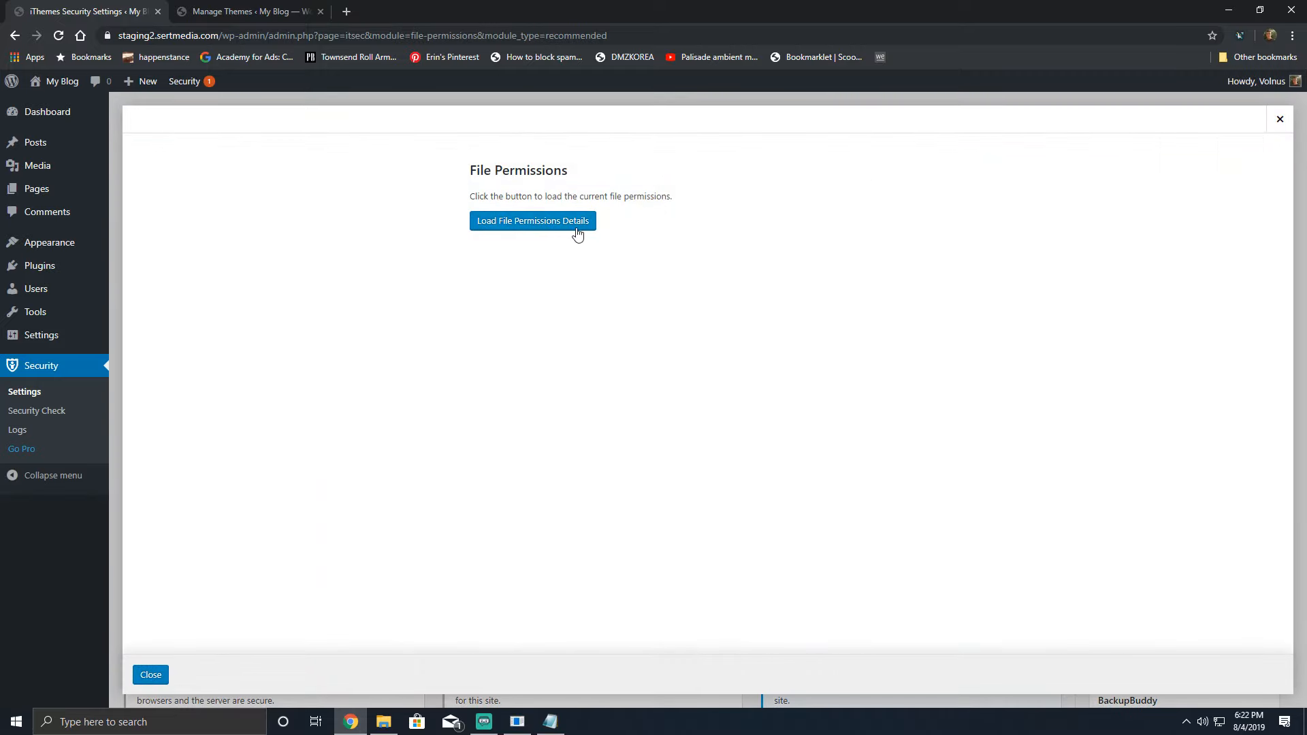
click(576, 232)
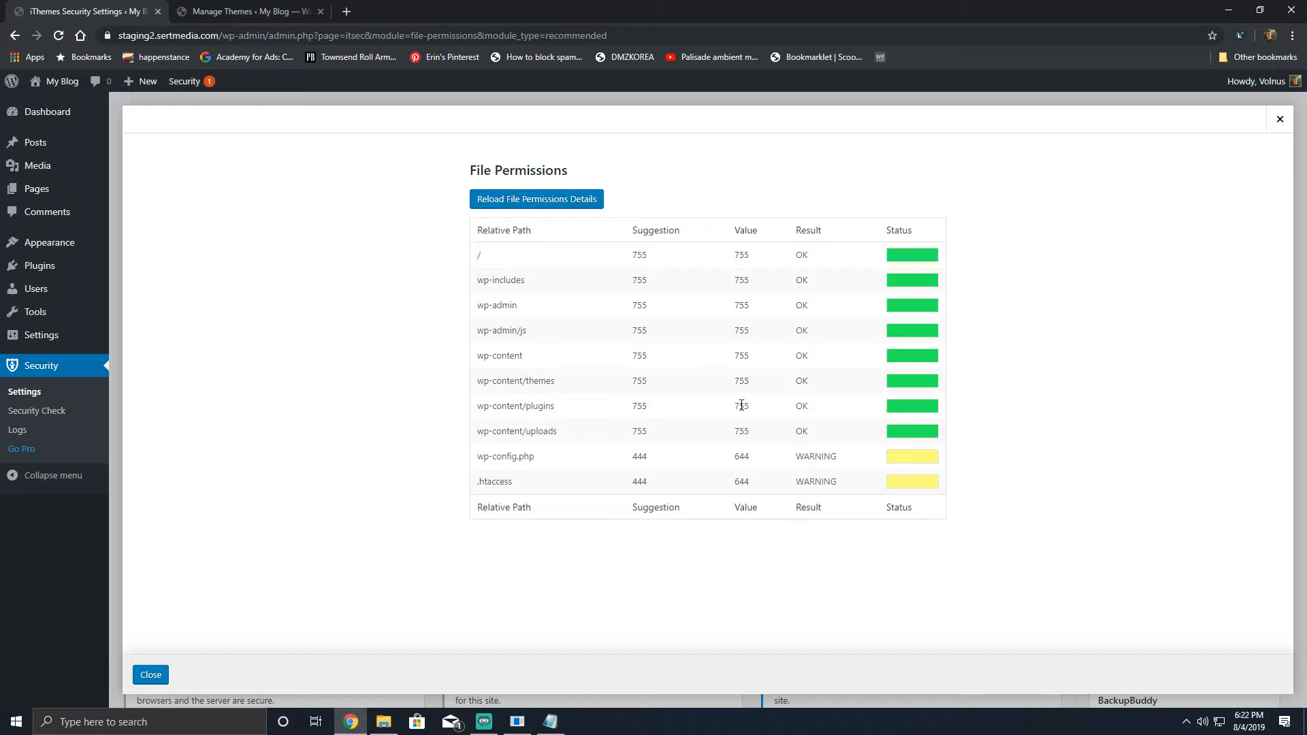
triple_click(514, 455)
double_click(643, 452)
double_click(641, 482)
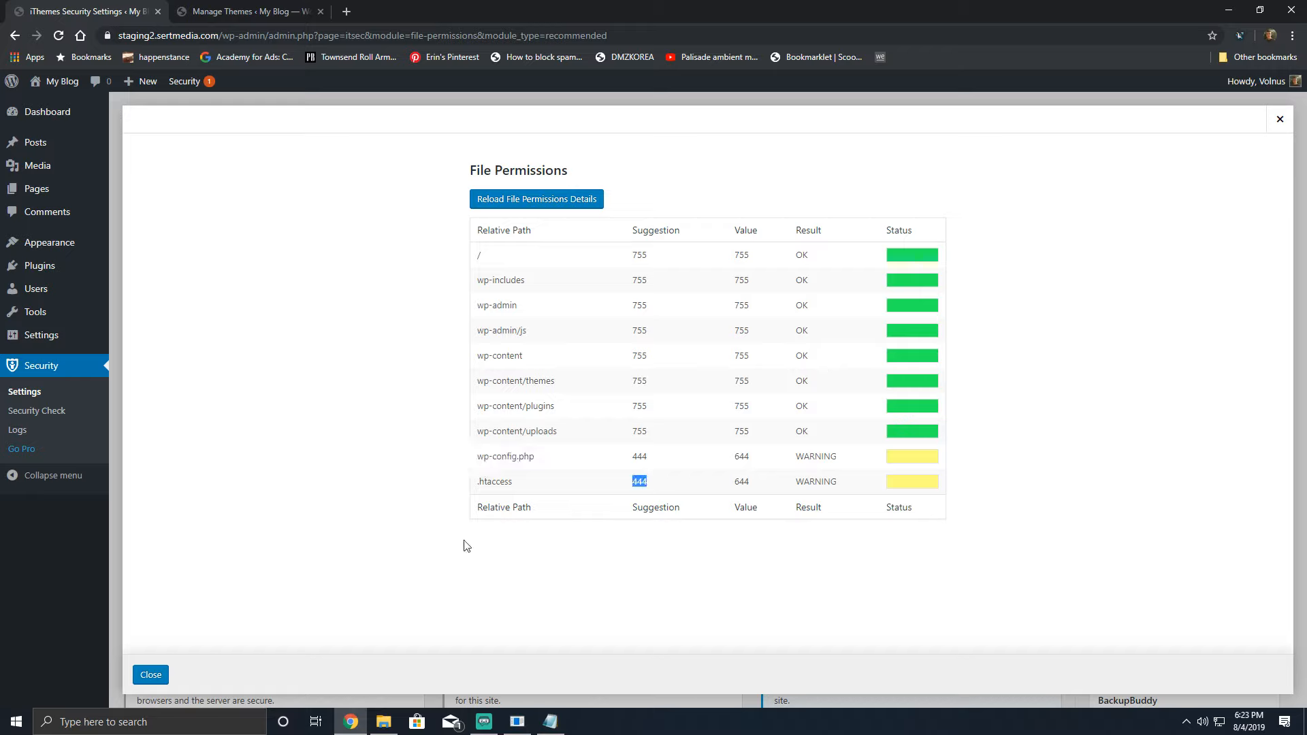
click(150, 674)
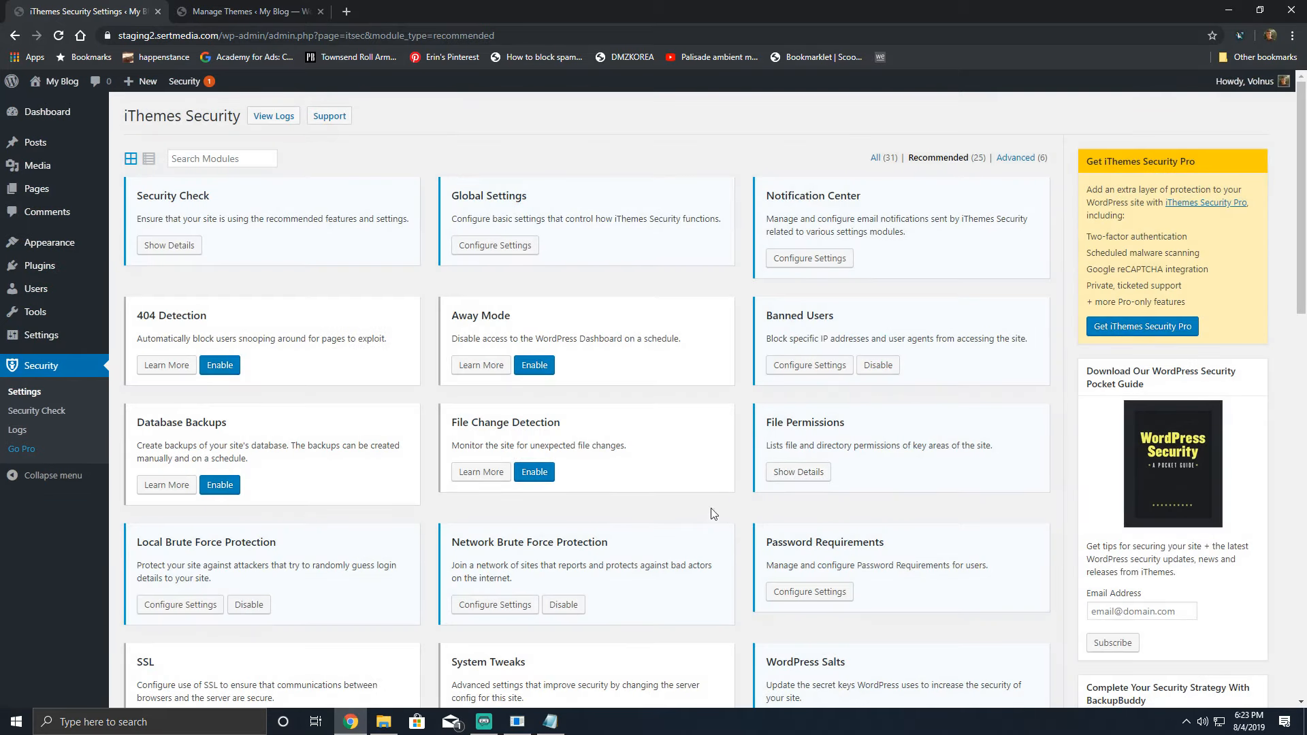
Step: Open the Local Brute Force Protection settings and review the lockout configuration and login attempt limits
scroll(642, 428, down, 2)
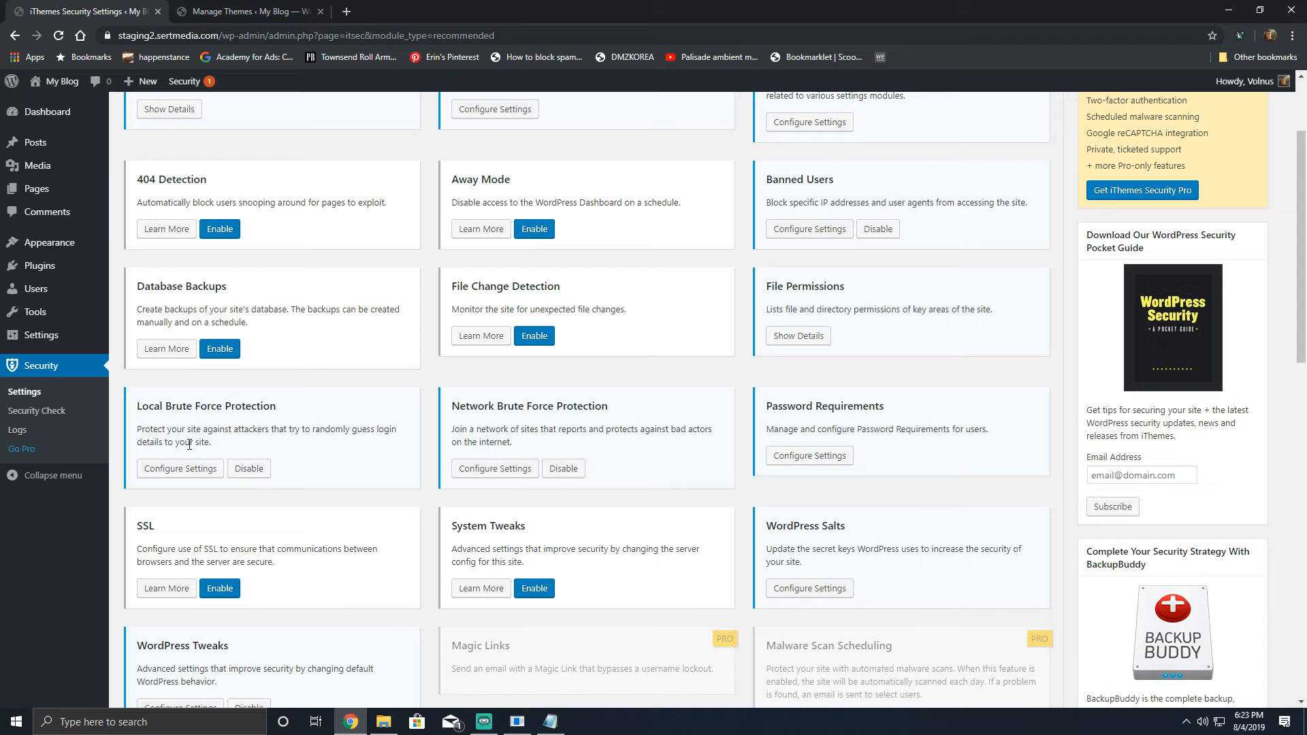
click(178, 468)
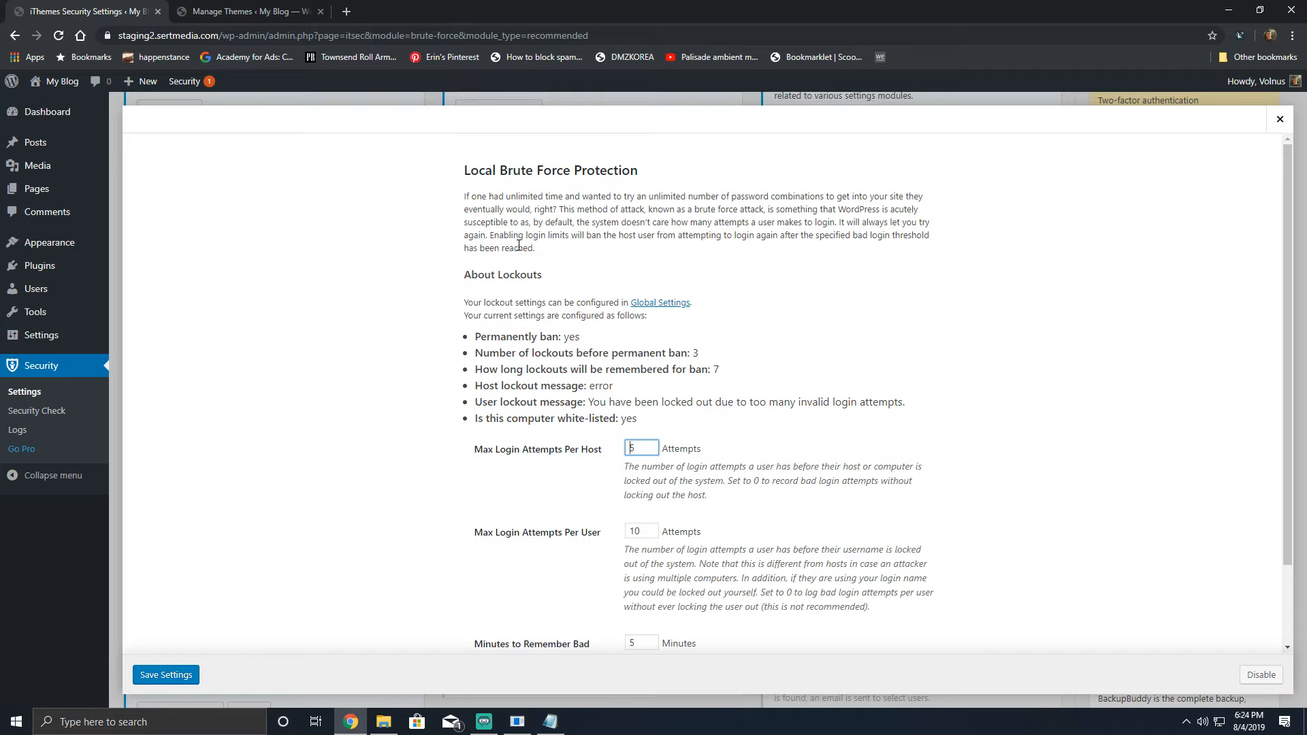
scroll(519, 245, down, 2)
scroll(519, 245, up, 2)
scroll(612, 476, down, 2)
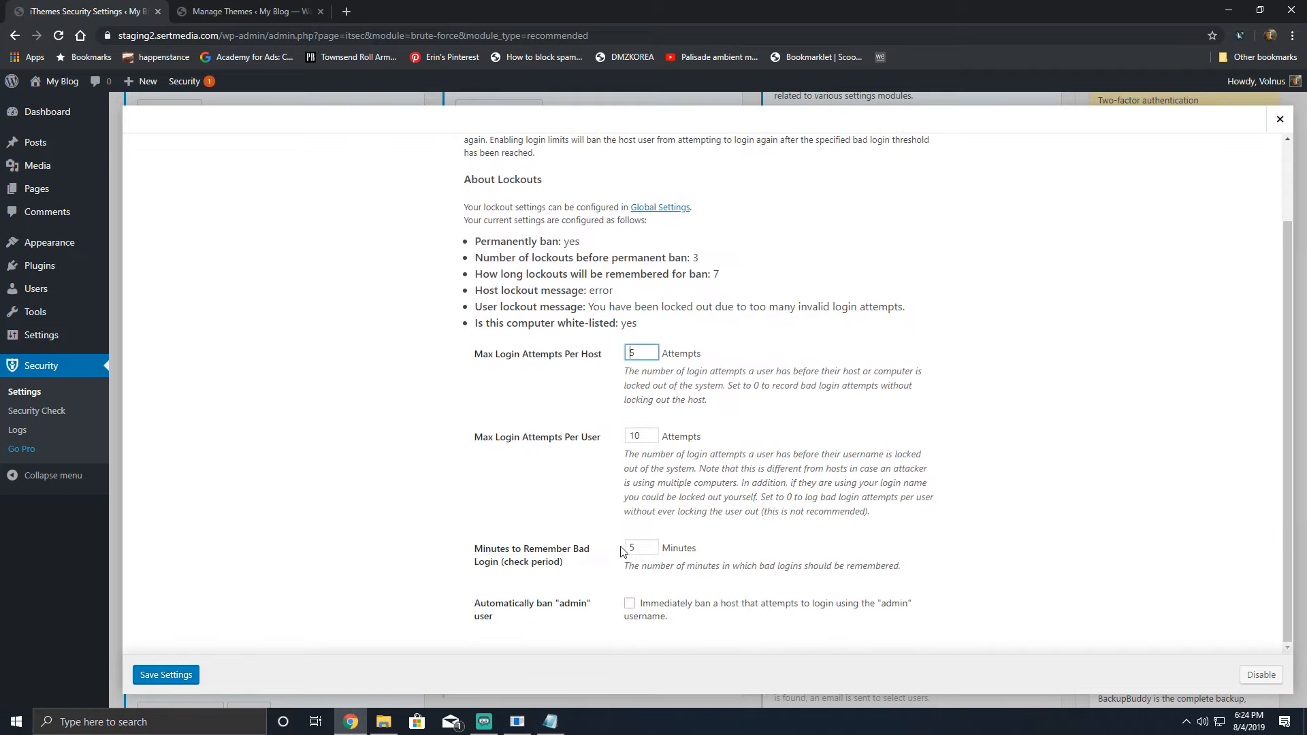
Step: Try the automatic "admin" user ban option, examine the per-user attempt limit and bad login check period, and leave the settings unsaved
click(630, 605)
click(630, 604)
double_click(634, 436)
drag(565, 562, 475, 573)
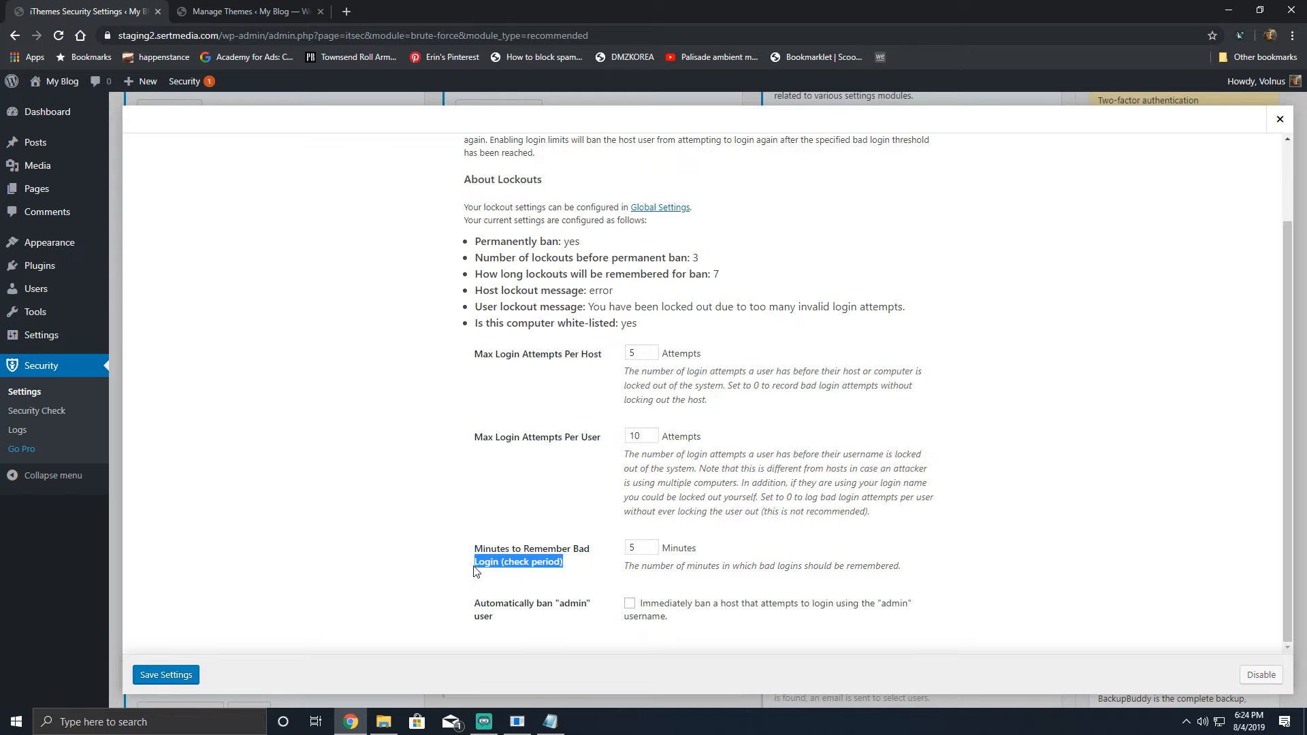
double_click(645, 564)
double_click(645, 553)
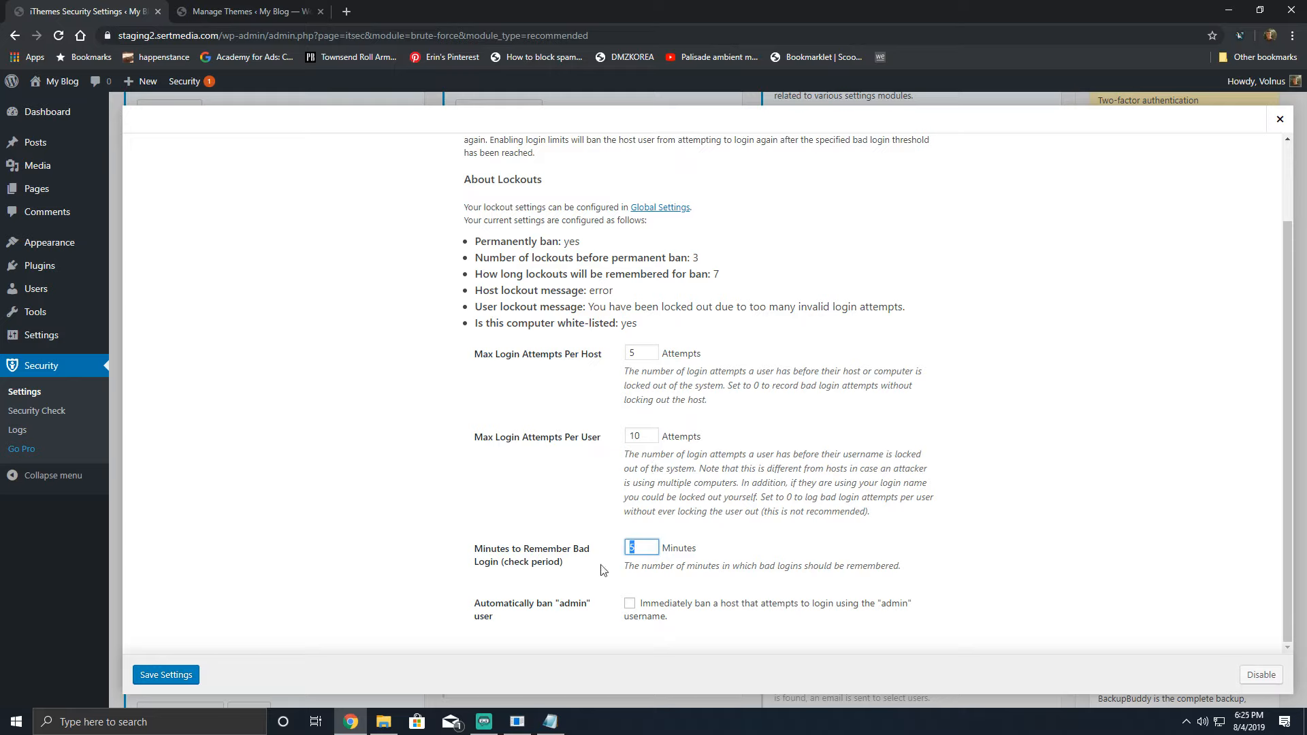
click(1279, 119)
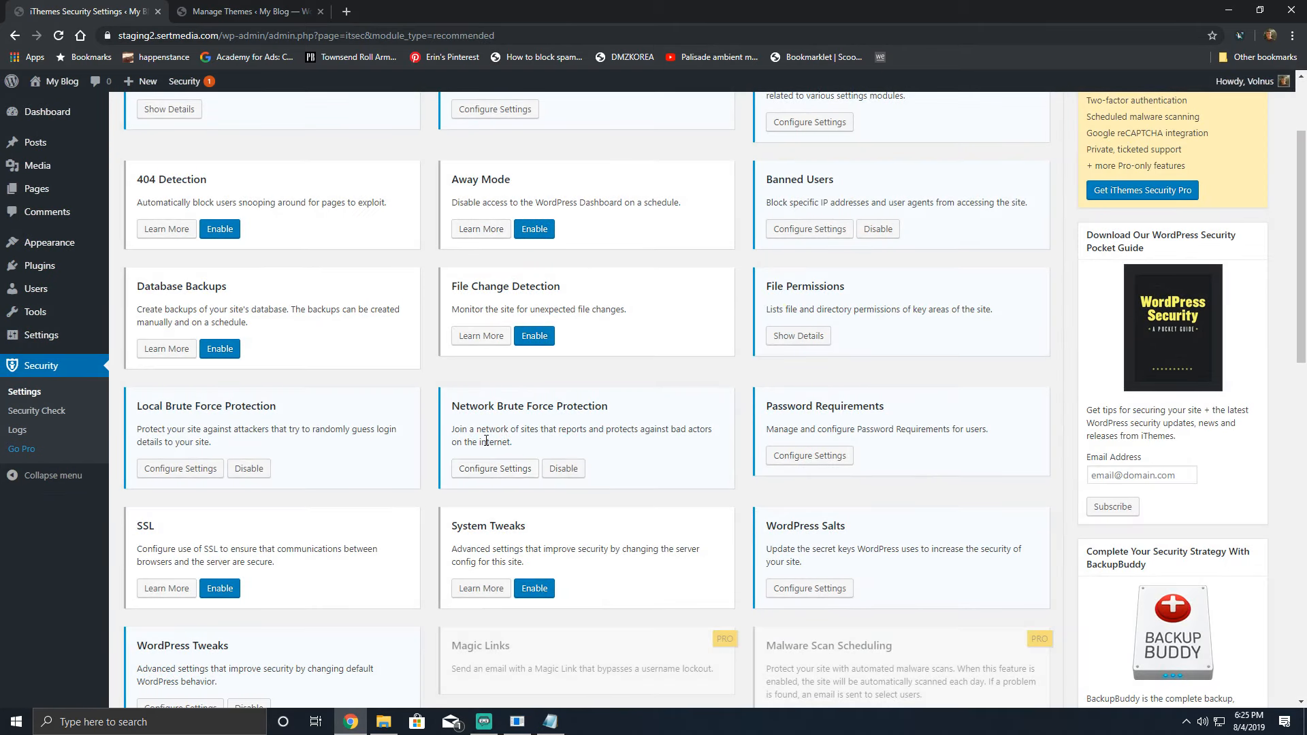
Step: Open the Network Brute Force Protection settings, review the email address and update options, and close them
click(517, 469)
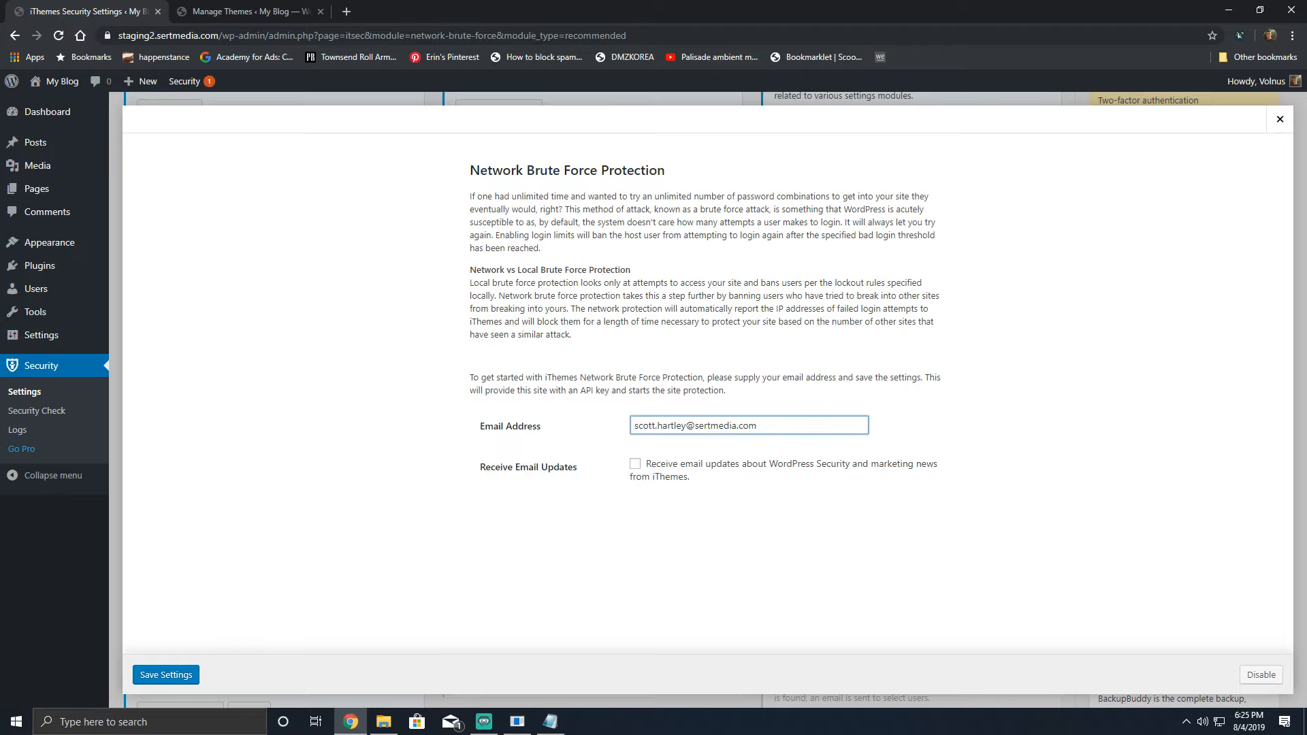
click(1279, 120)
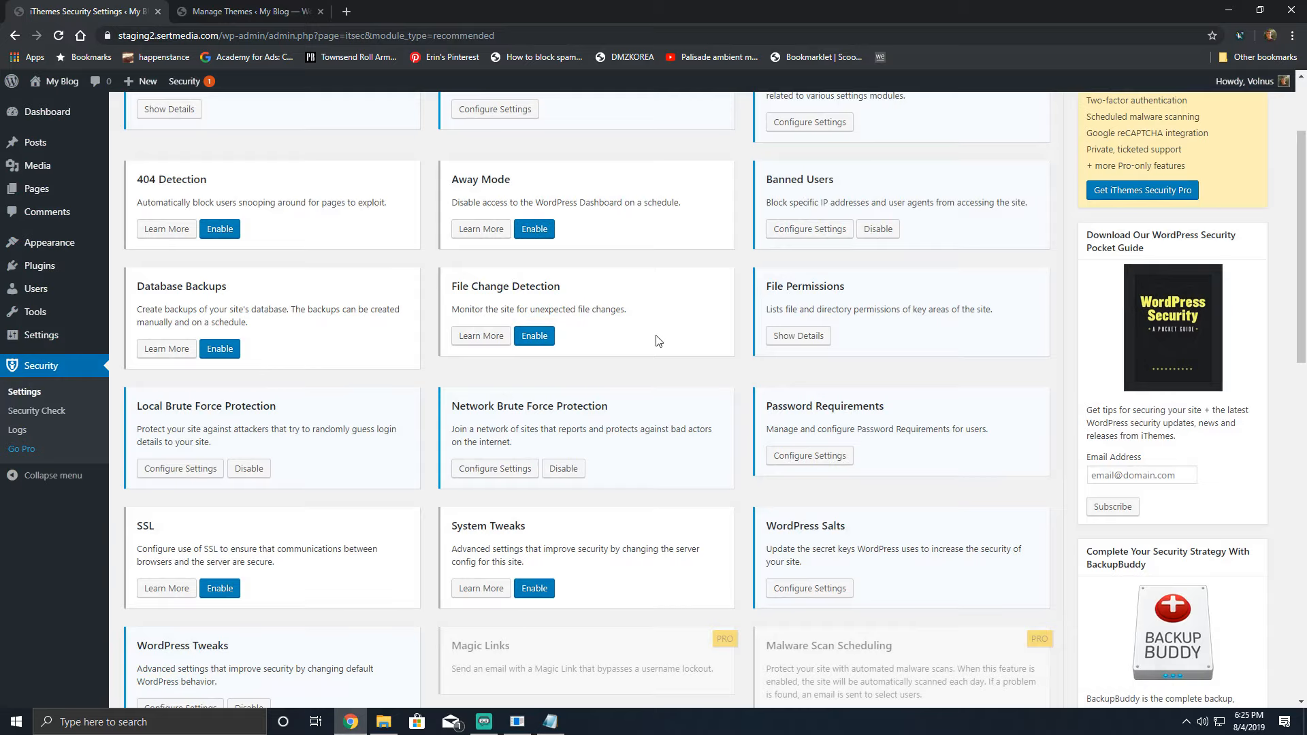
Step: Enable Strong Passwords in the Password Requirements settings and set the minimum role to Author
click(832, 455)
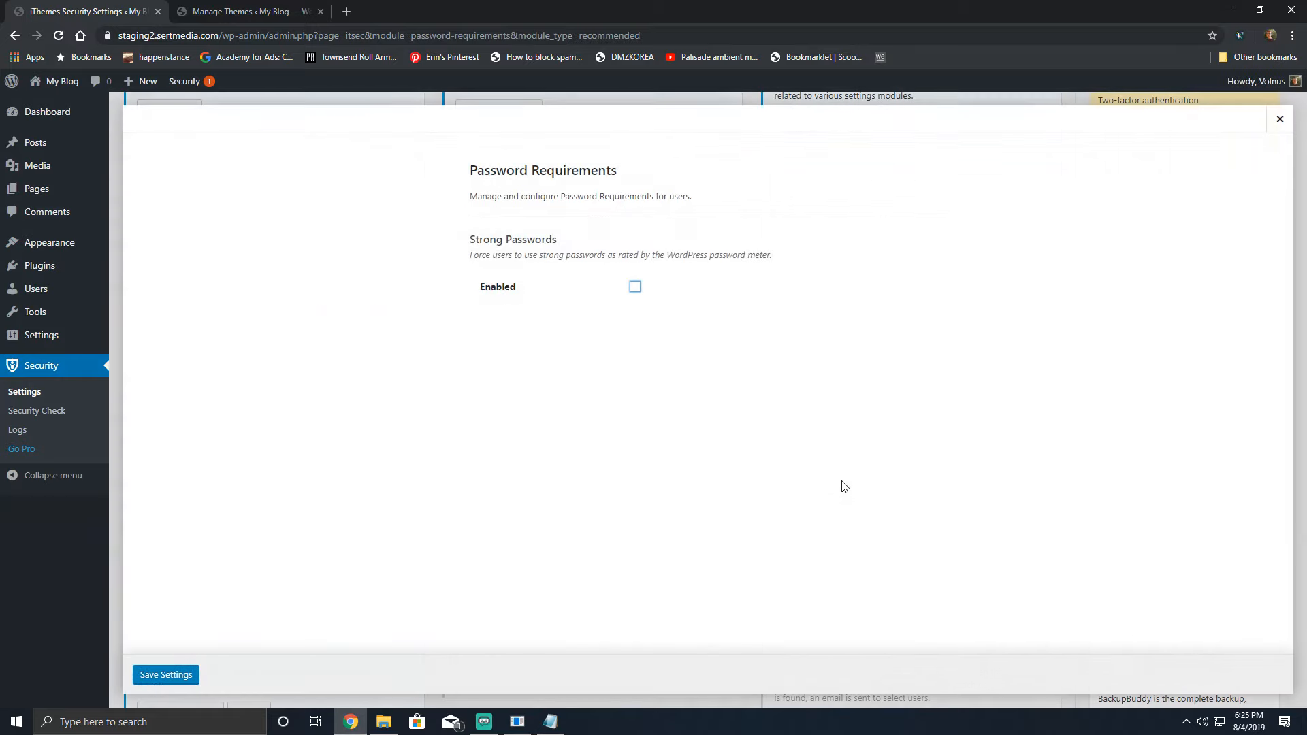
click(635, 288)
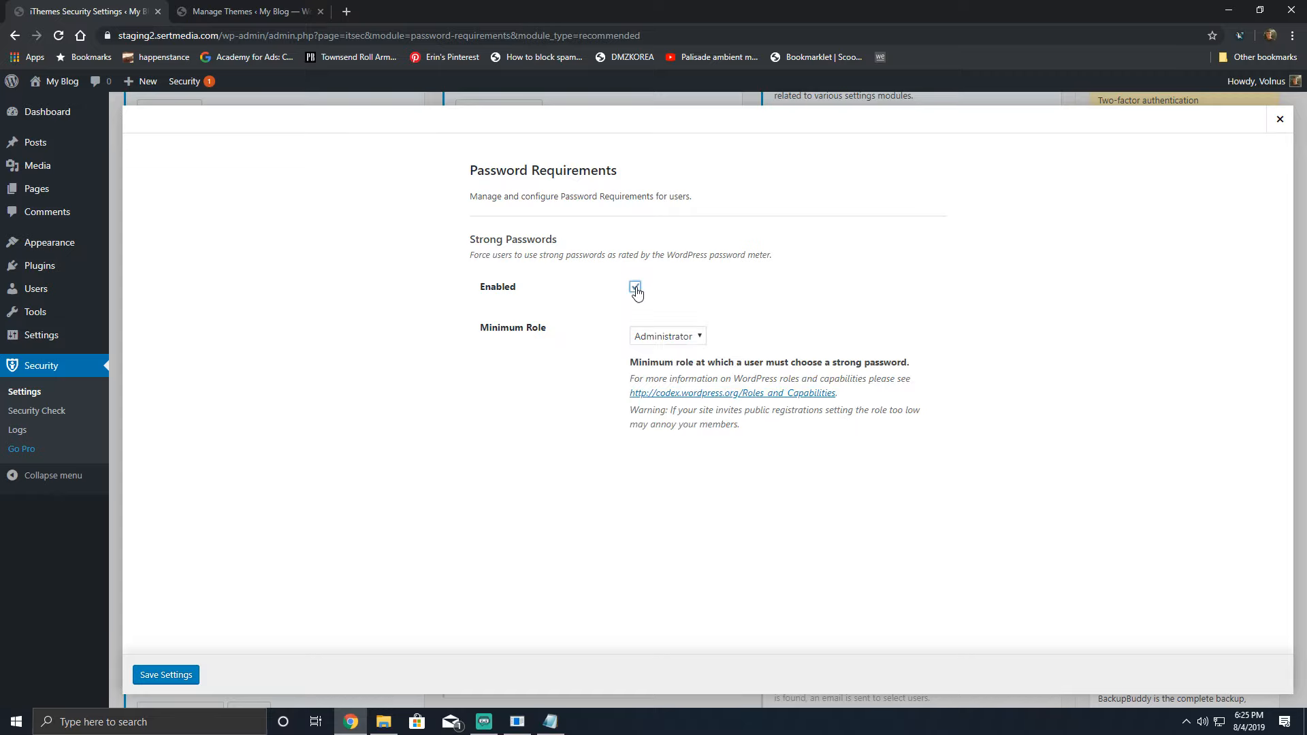
click(674, 336)
click(671, 335)
click(669, 333)
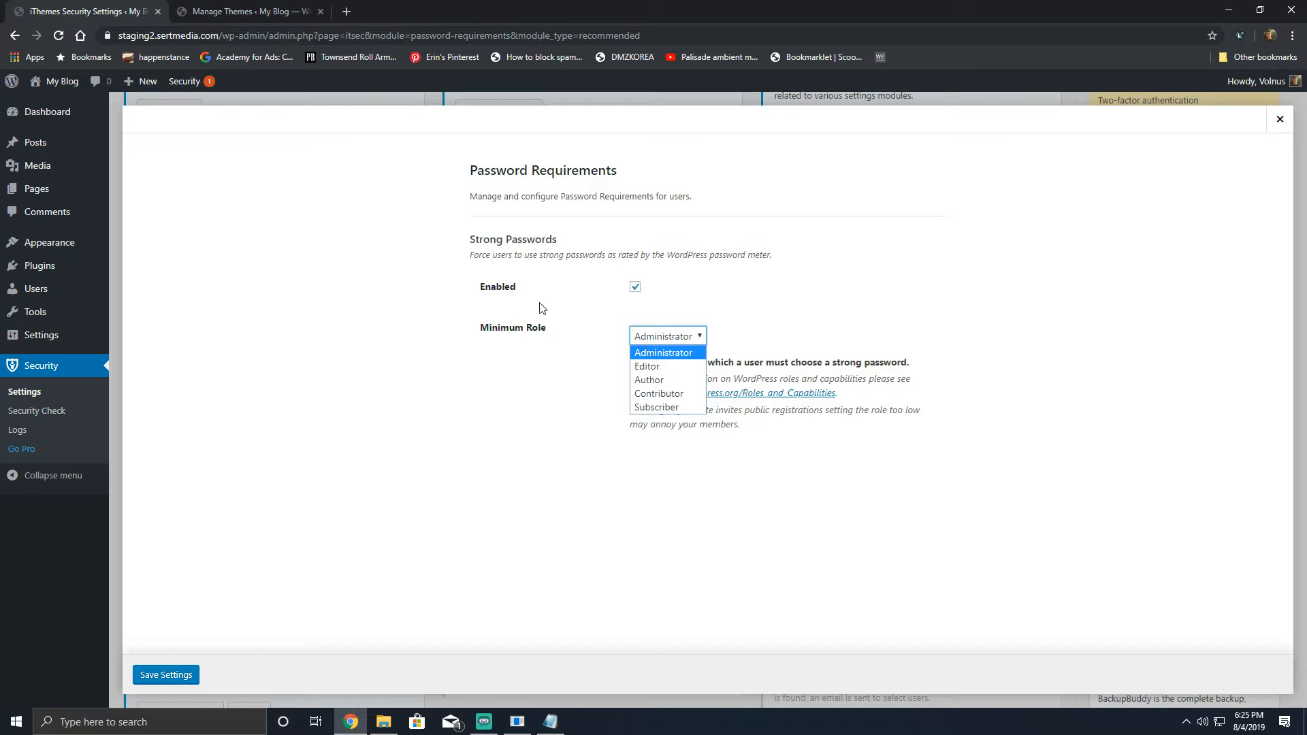
click(648, 379)
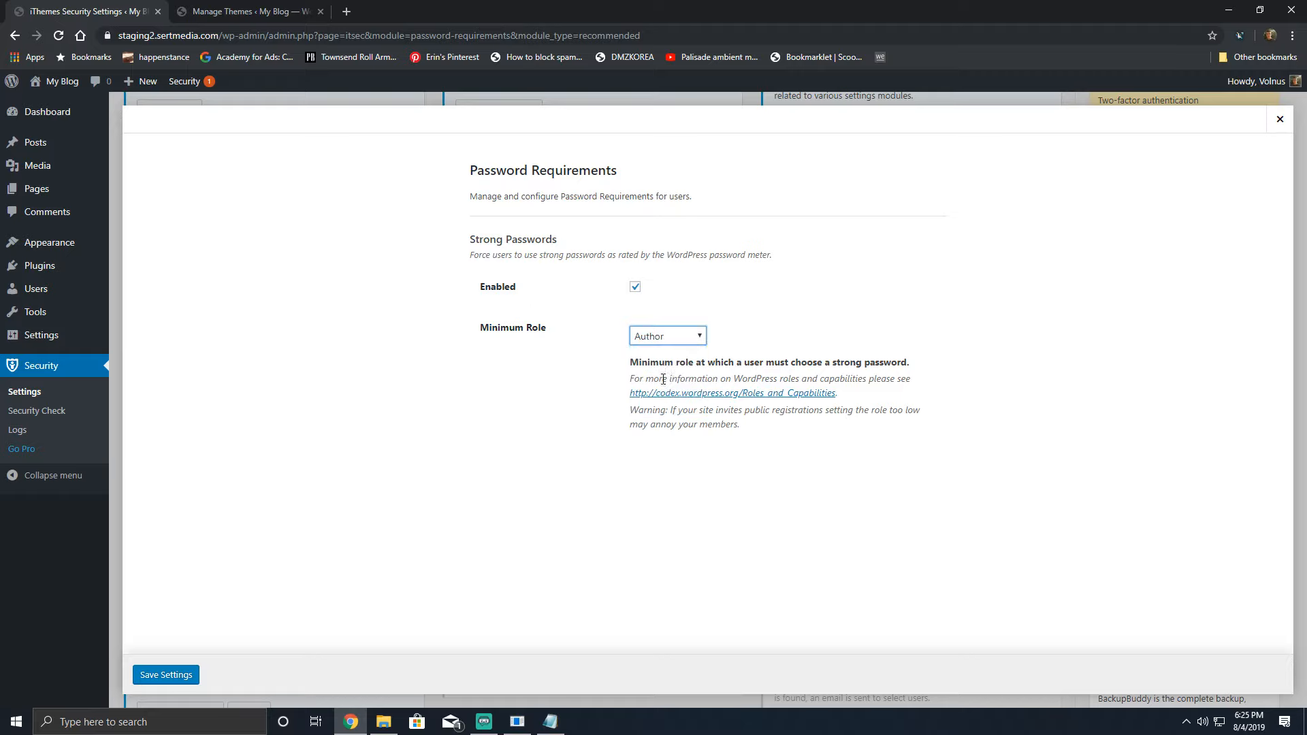
Step: Try Subscriber as the minimum role for strong passwords, switch to Administrator, and close the settings without saving
click(700, 337)
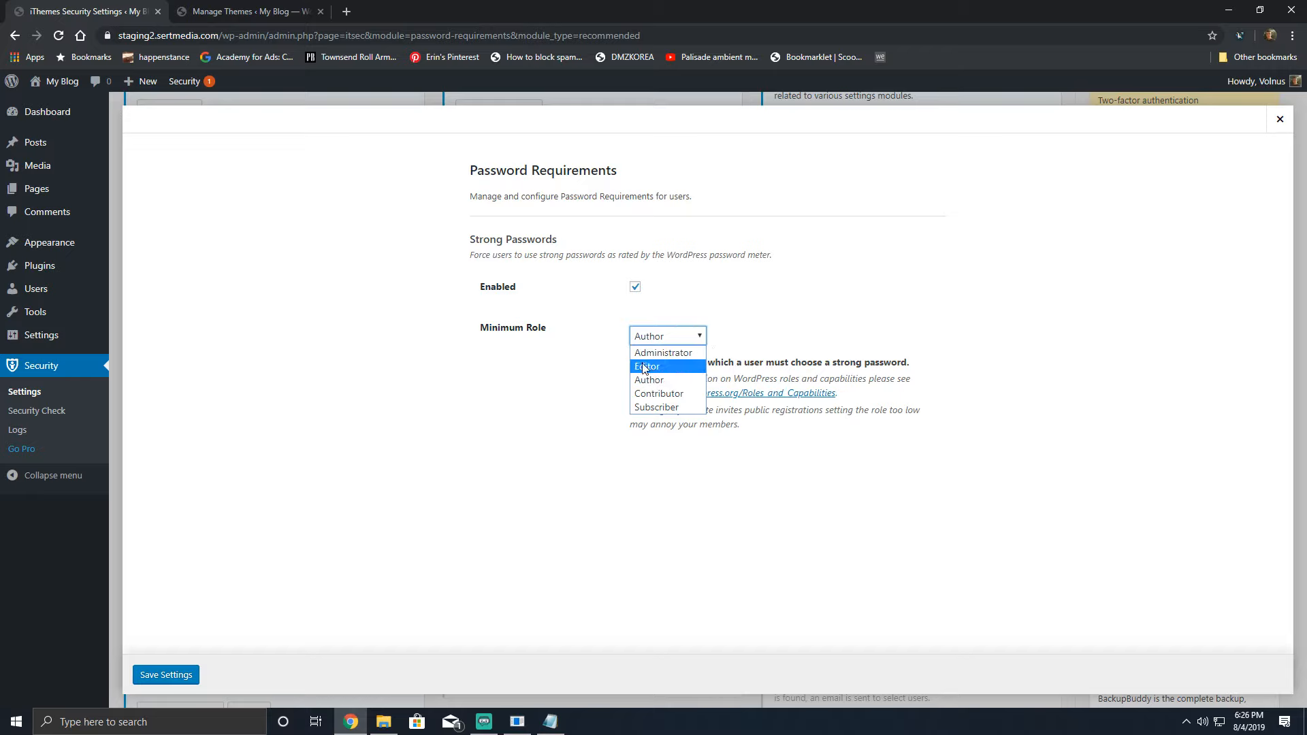
click(651, 408)
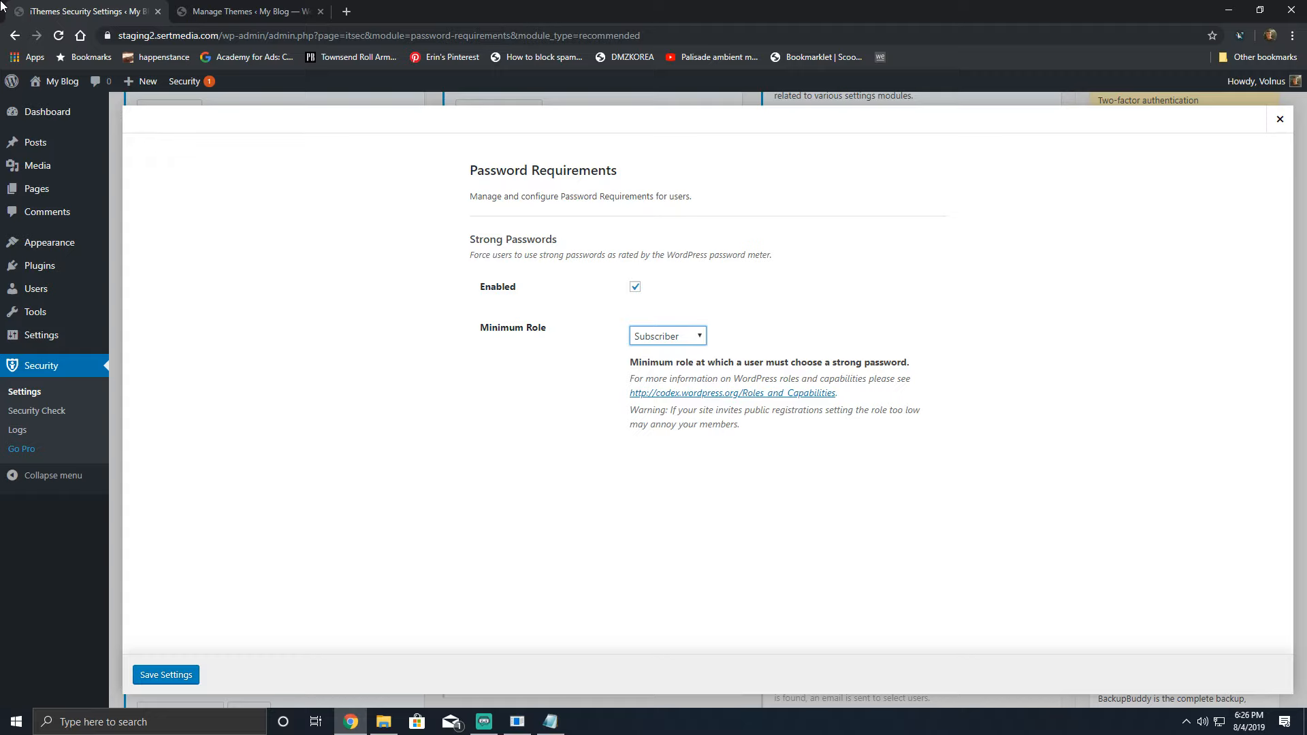
click(661, 343)
click(648, 350)
click(1279, 120)
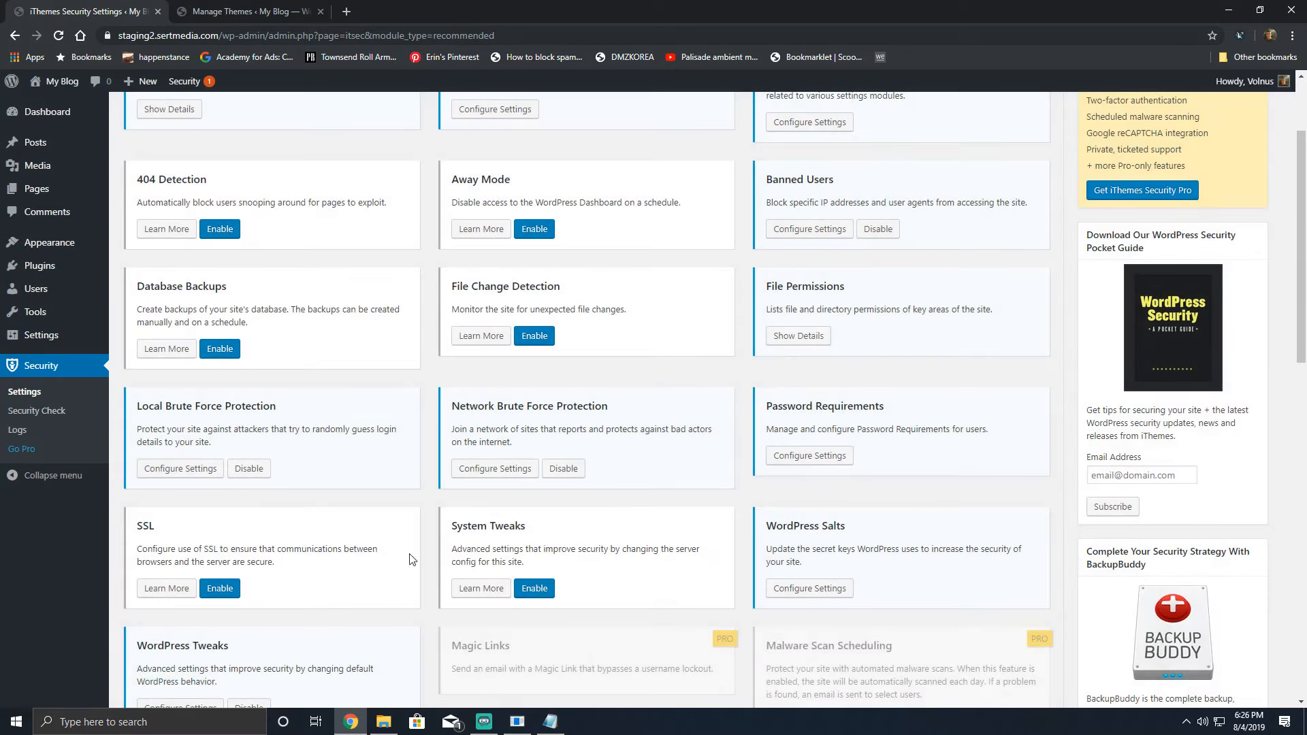
Step: Enable the SSL module and open its settings for redirecting HTTP page requests to HTTPS
scroll(214, 460, down, 2)
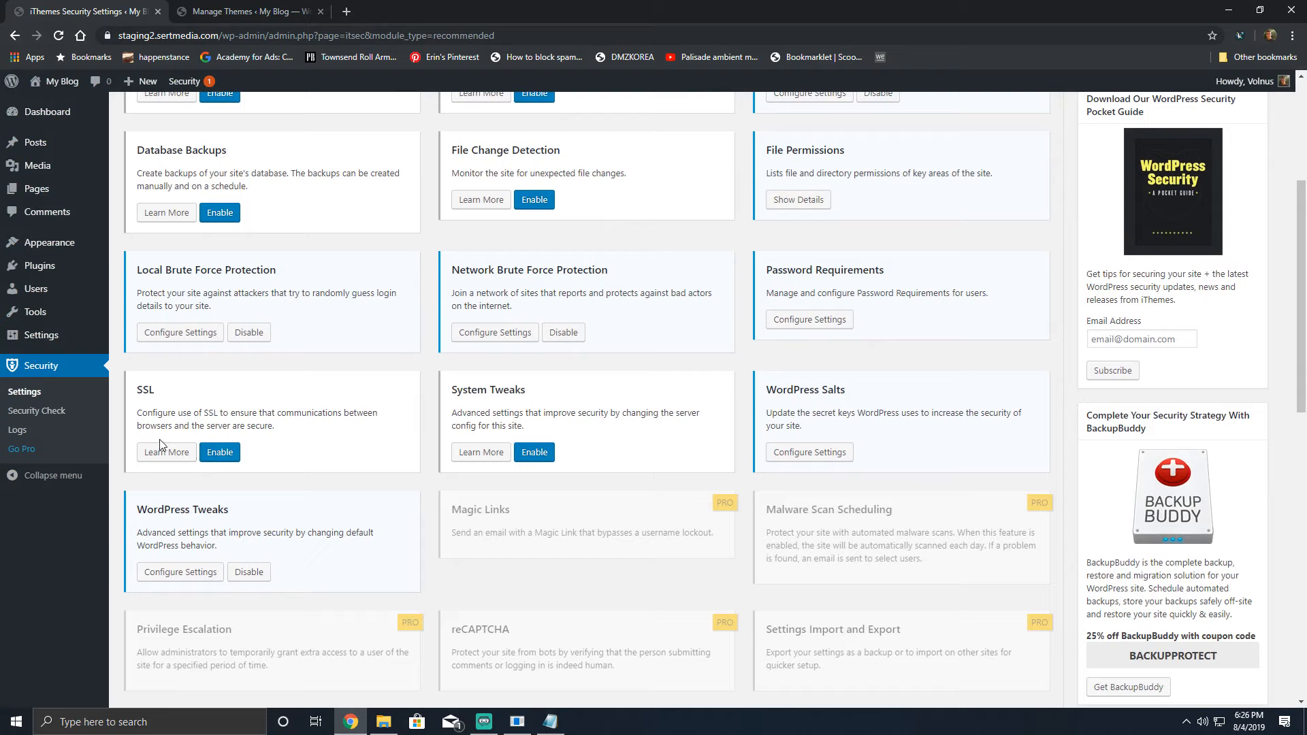
click(219, 451)
click(216, 452)
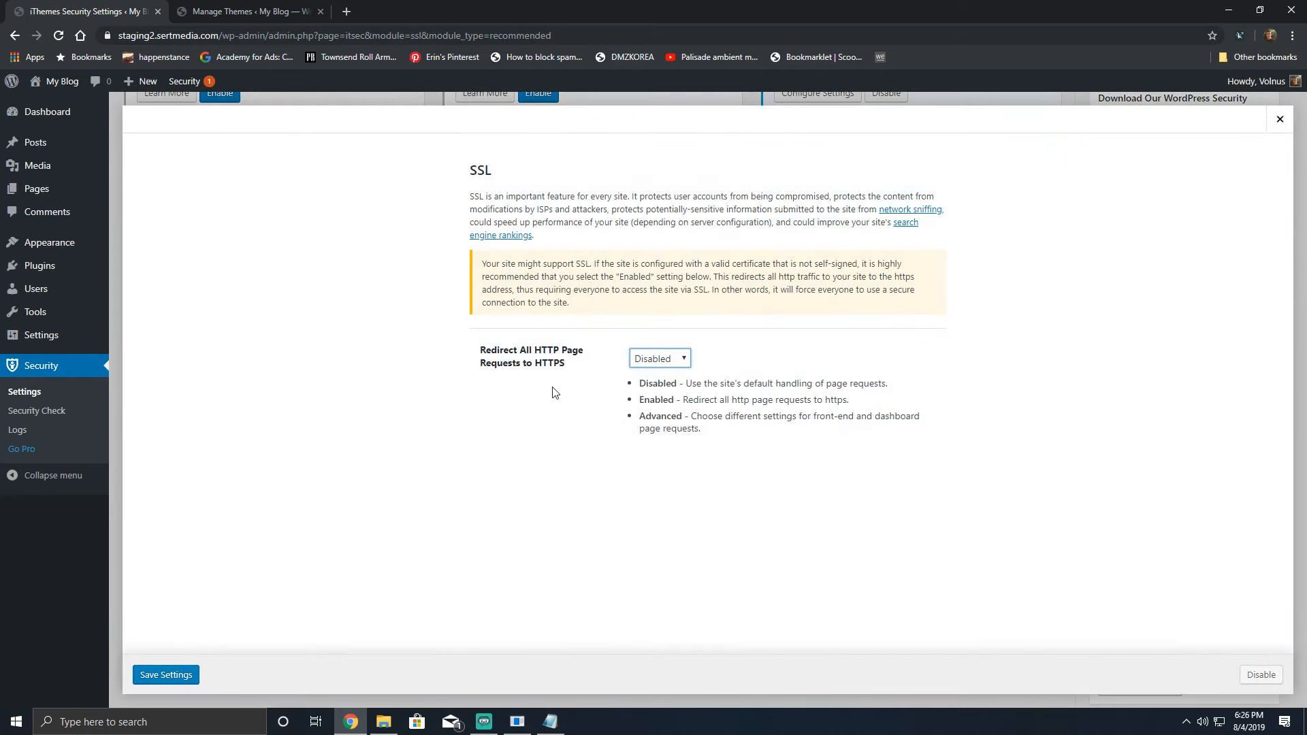
Step: Read the SSL support notice and the descriptions of the Disabled, Enabled and Advanced redirect options
drag(541, 272, 468, 253)
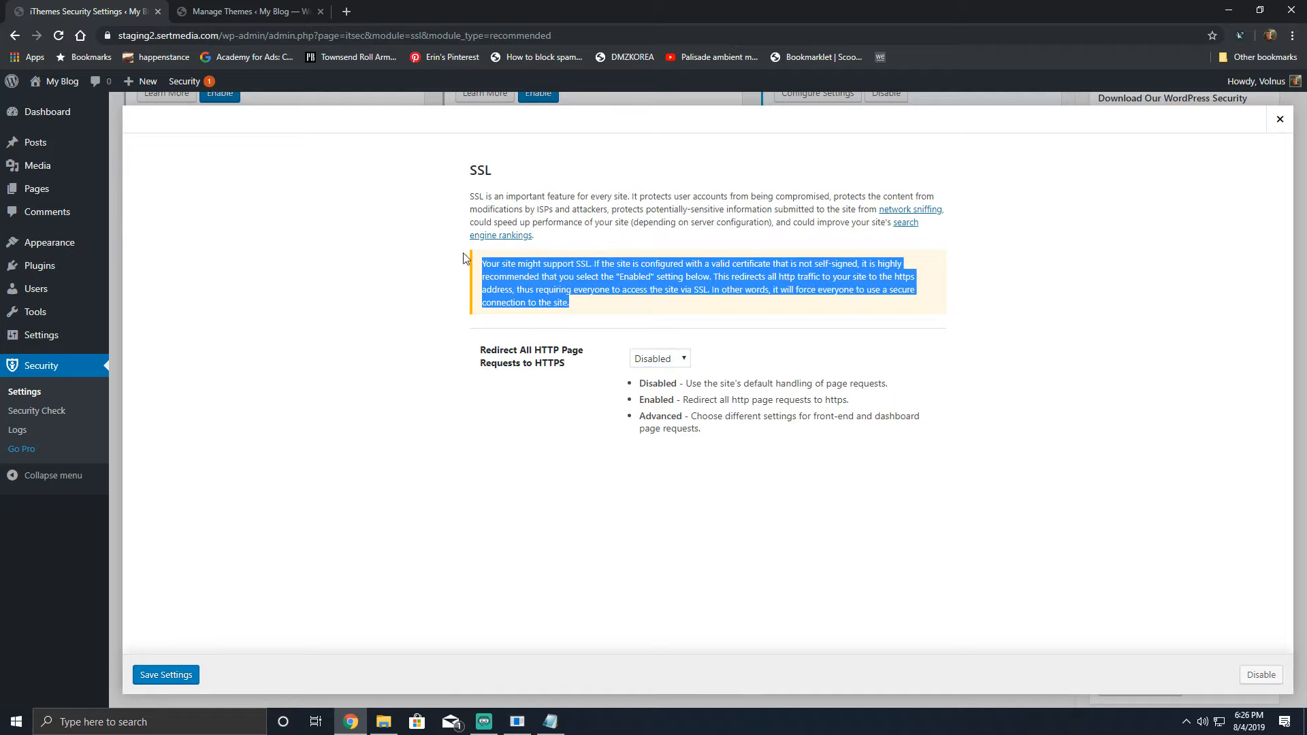
triple_click(708, 402)
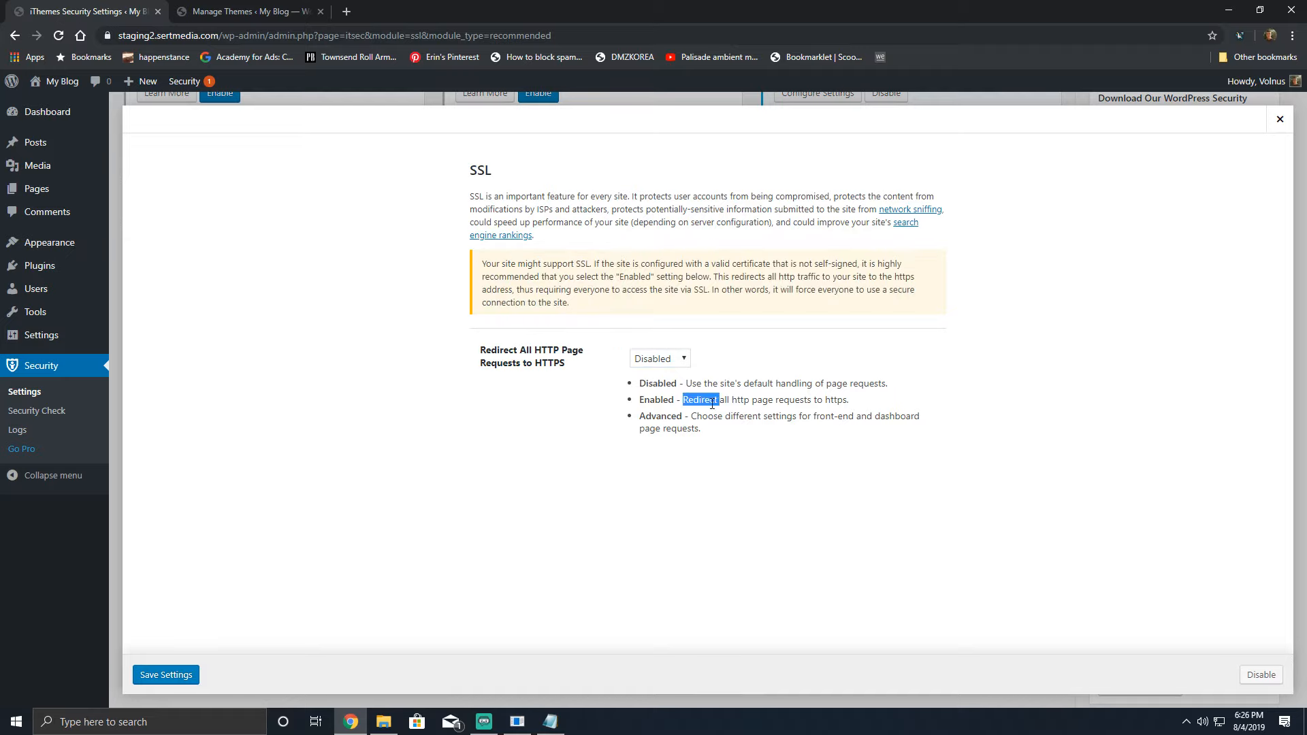
click(652, 360)
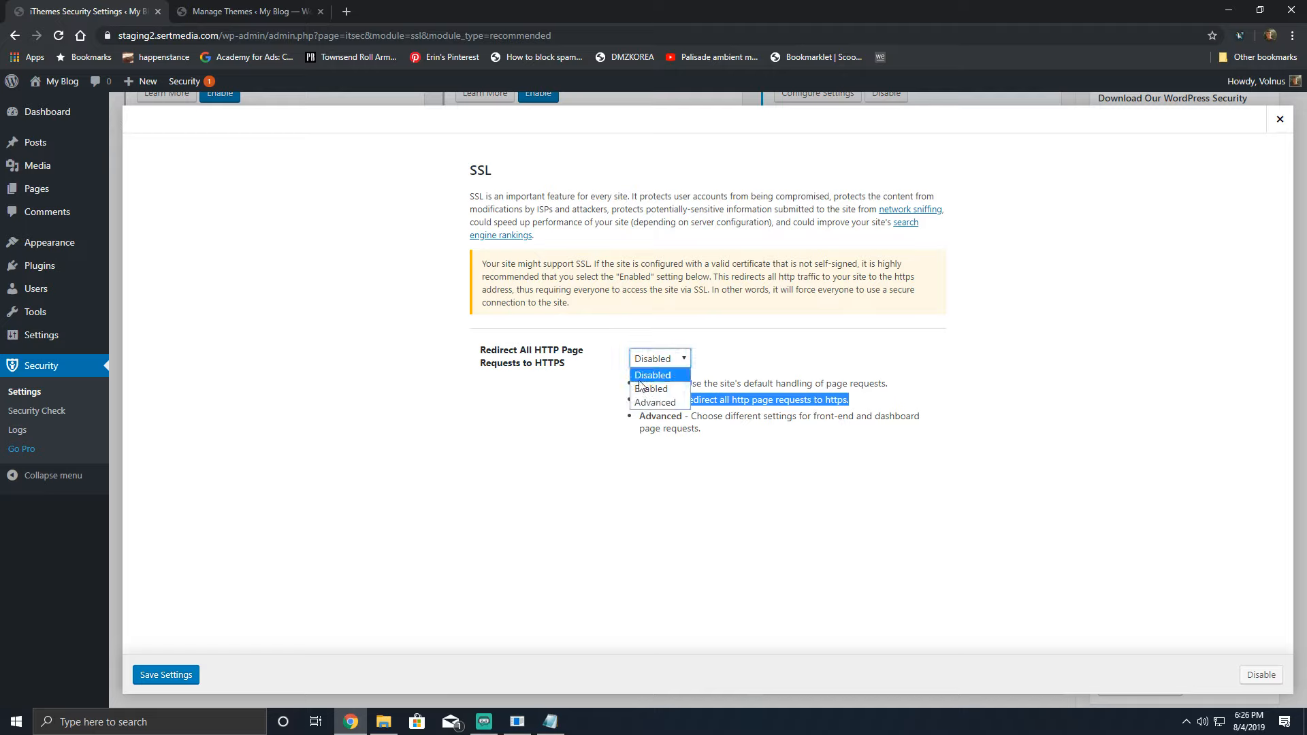
click(748, 417)
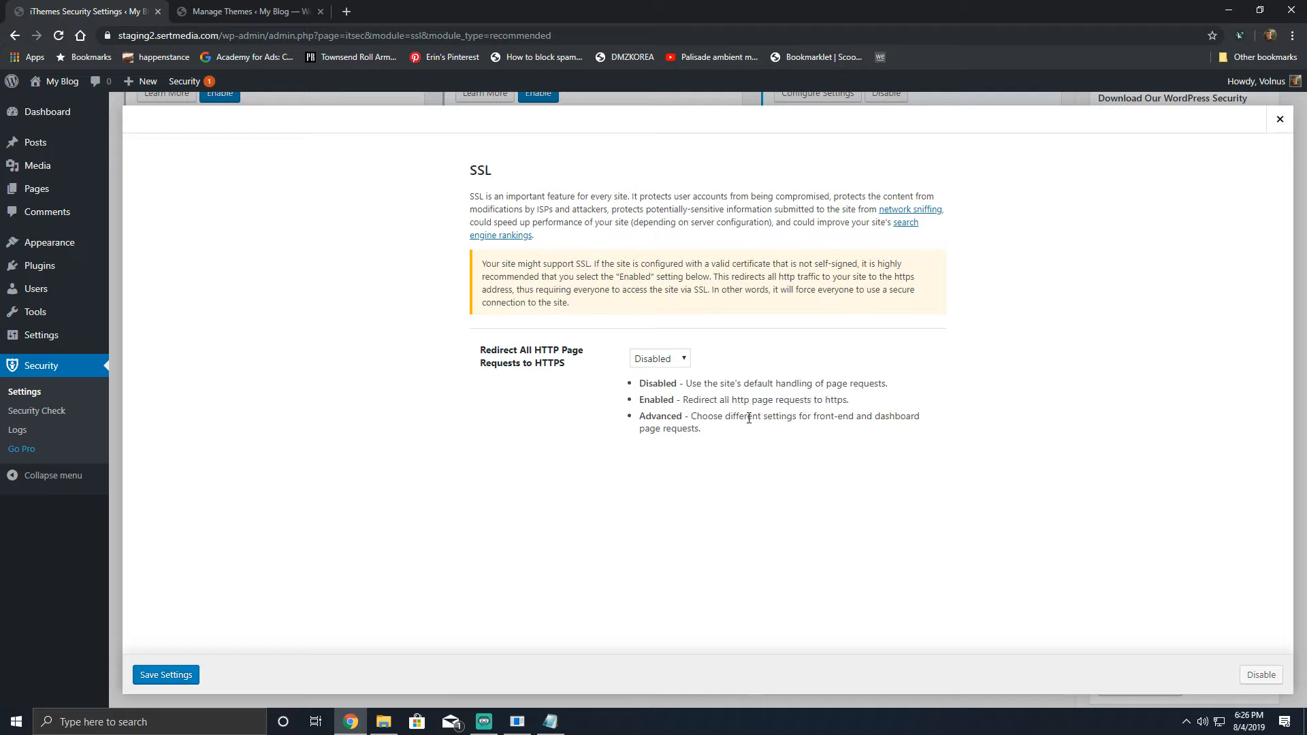
drag(749, 418, 805, 464)
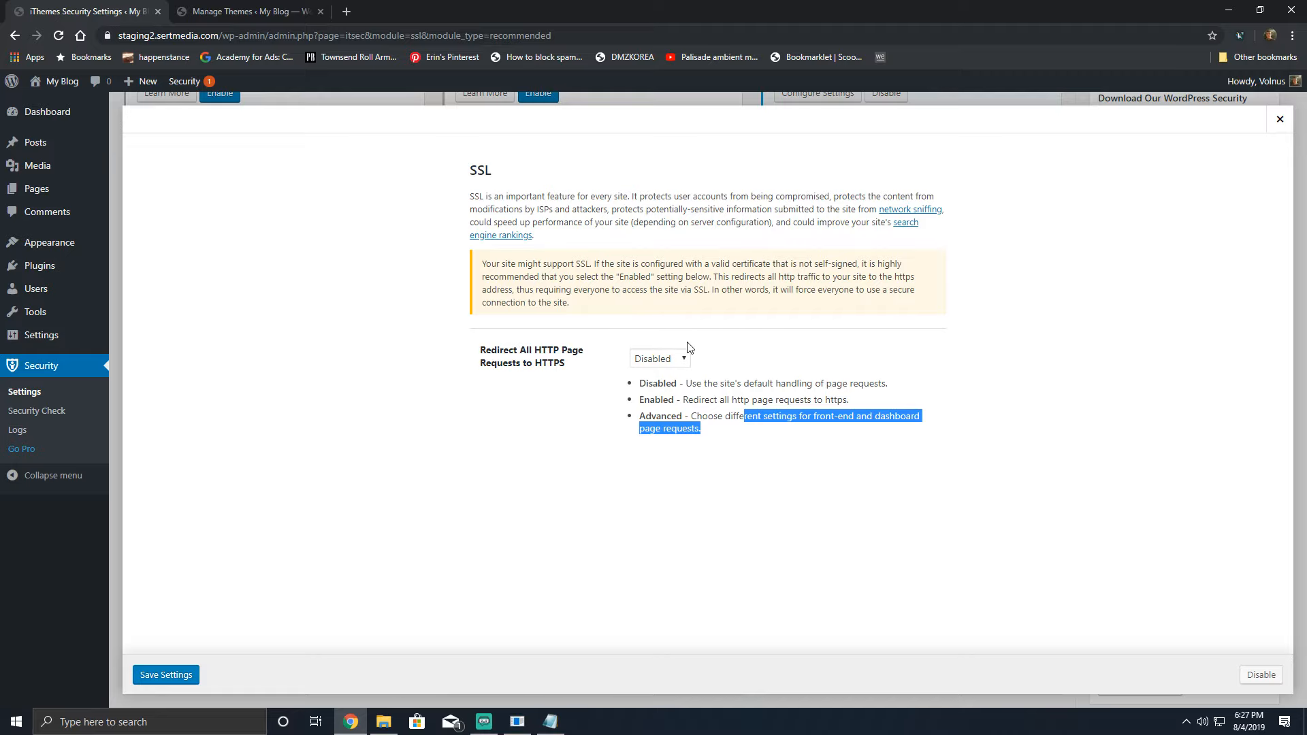
Step: Try Enabled for redirecting all HTTP page requests to HTTPS, leave it unsaved, and disable the SSL module
click(674, 359)
click(655, 388)
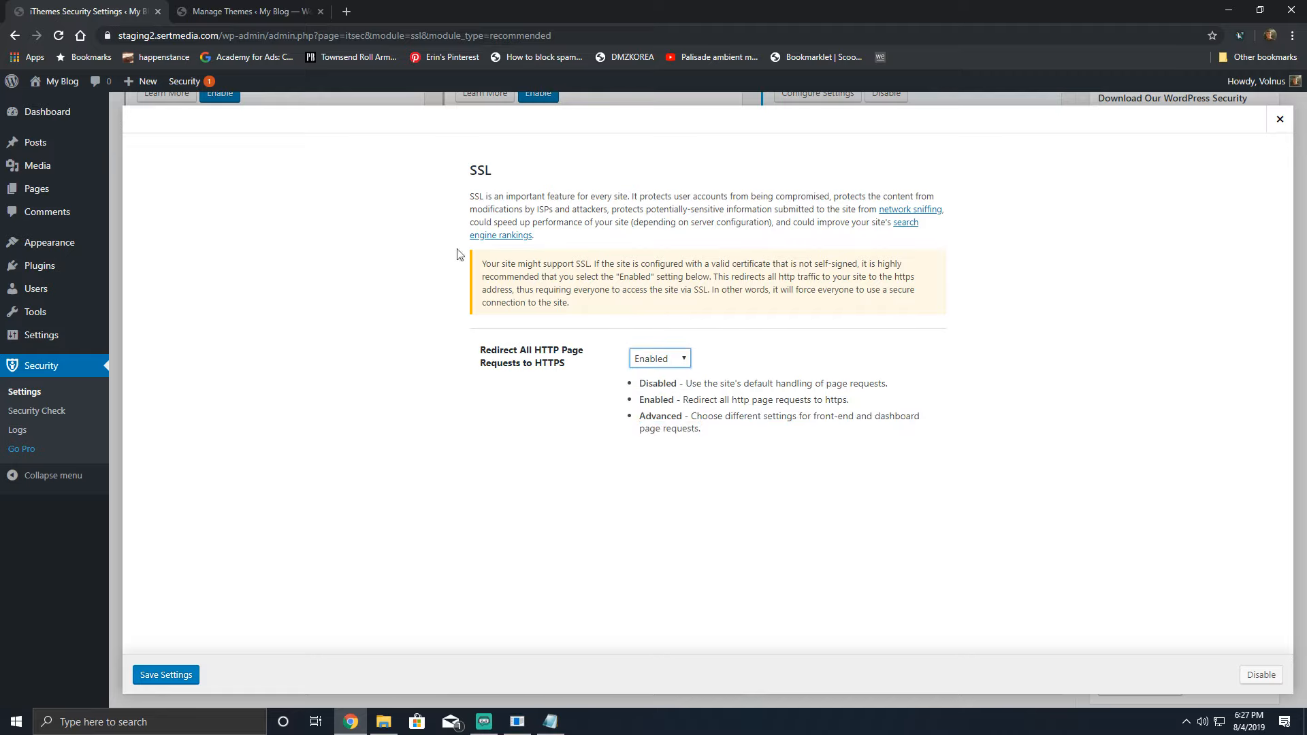
click(1279, 119)
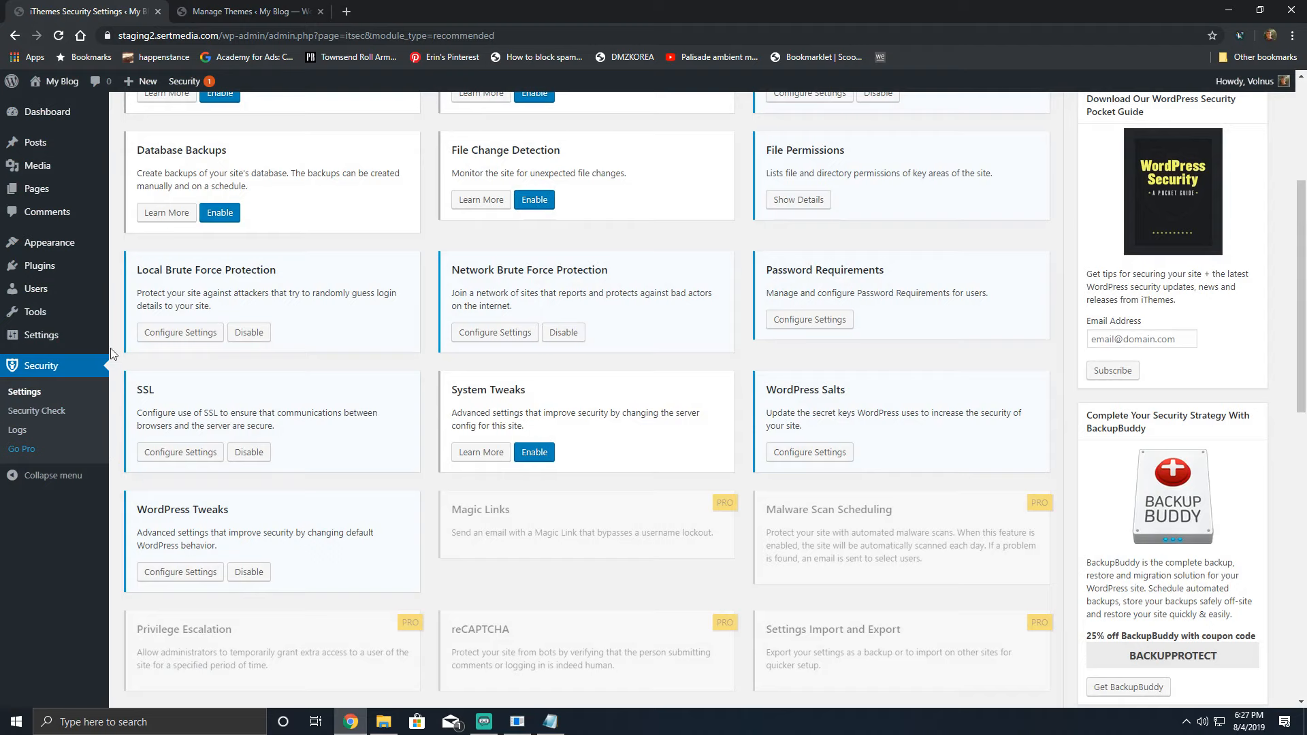
mouse_move(90, 336)
click(258, 454)
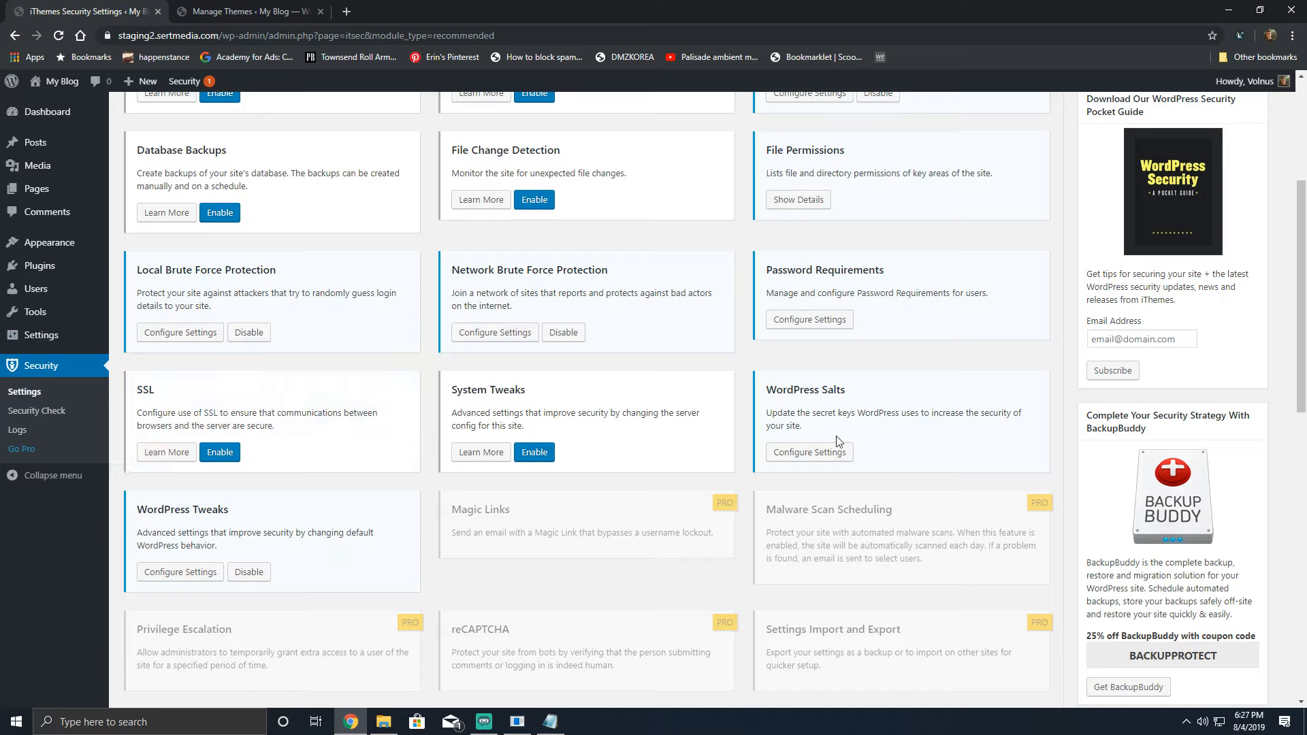
Step: Enable the System Tweaks module, open its settings, and look through the available options
click(534, 451)
double_click(512, 454)
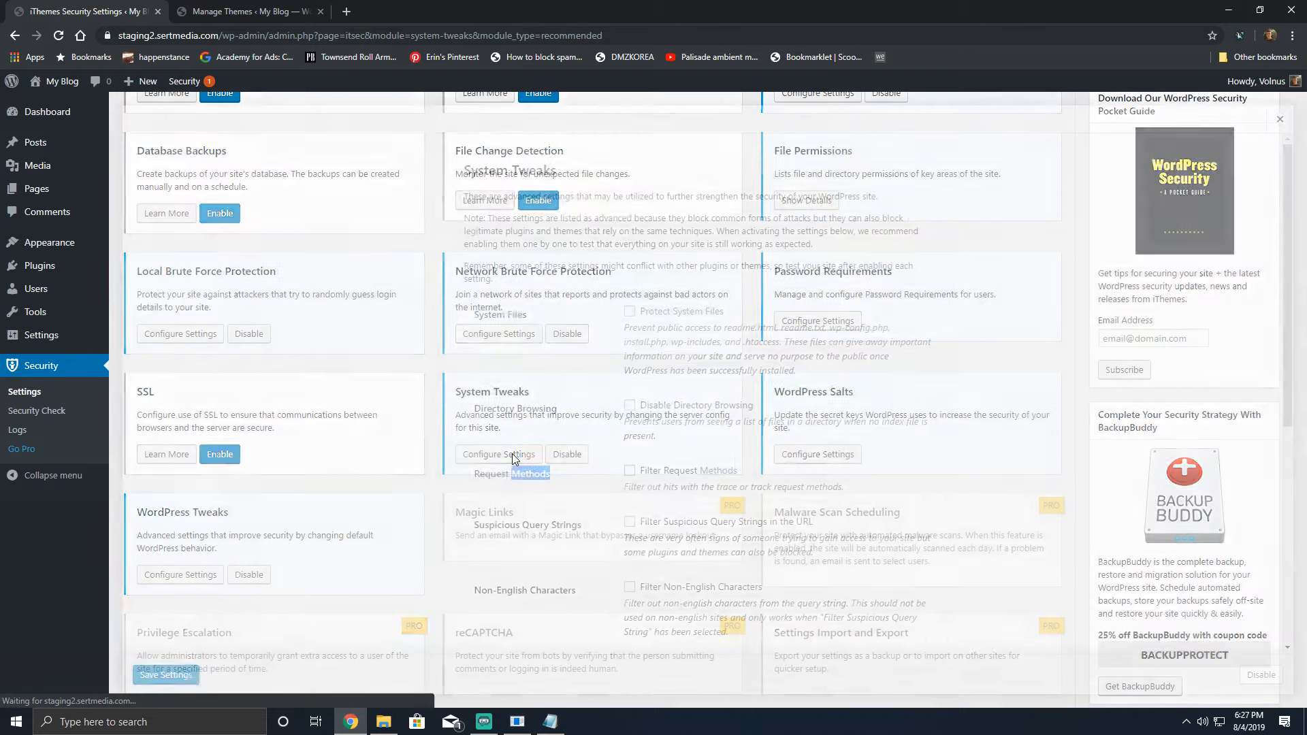
click(422, 366)
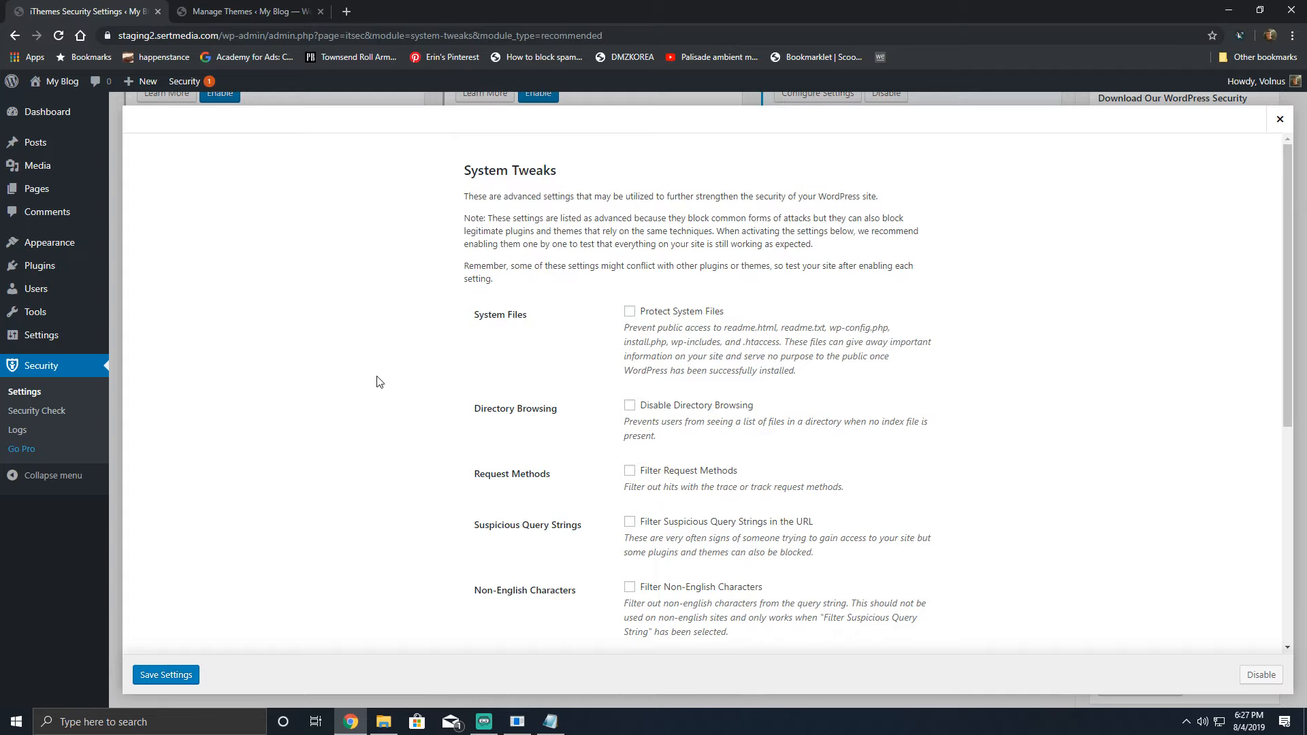
scroll(379, 382, down, 6)
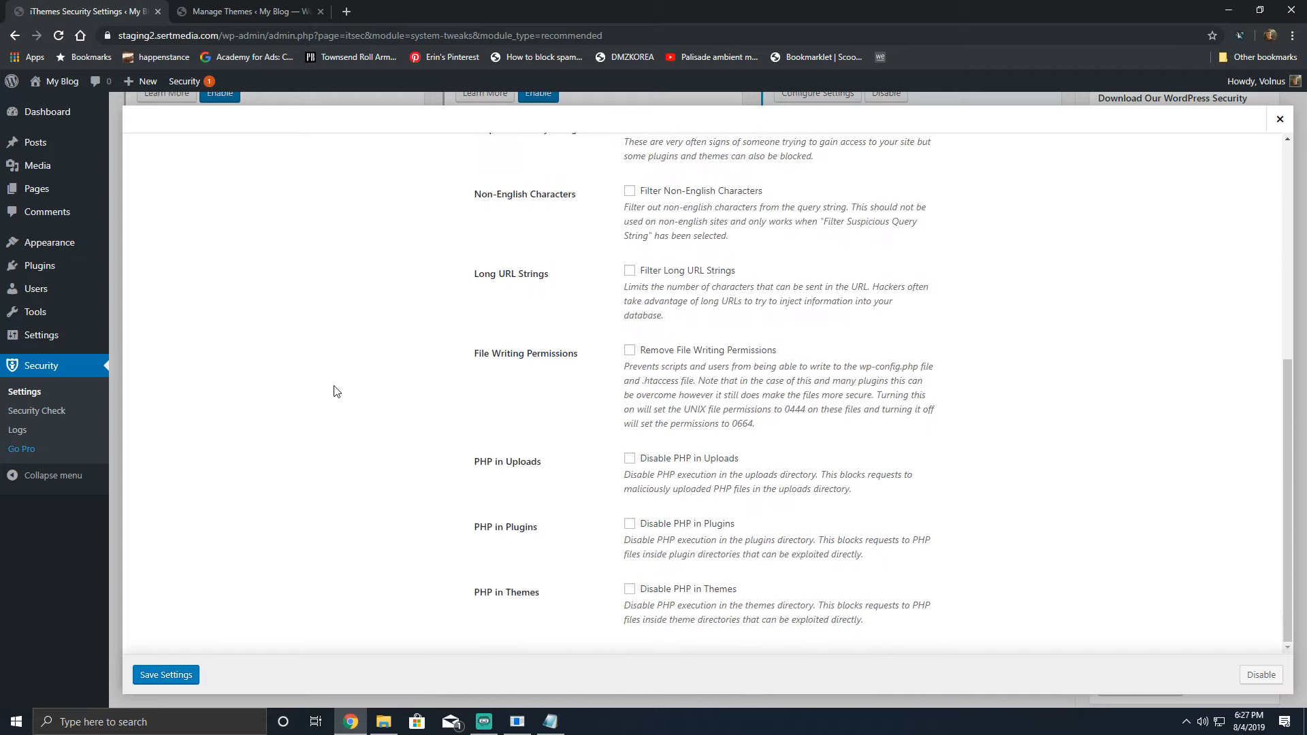
scroll(333, 391, up, 6)
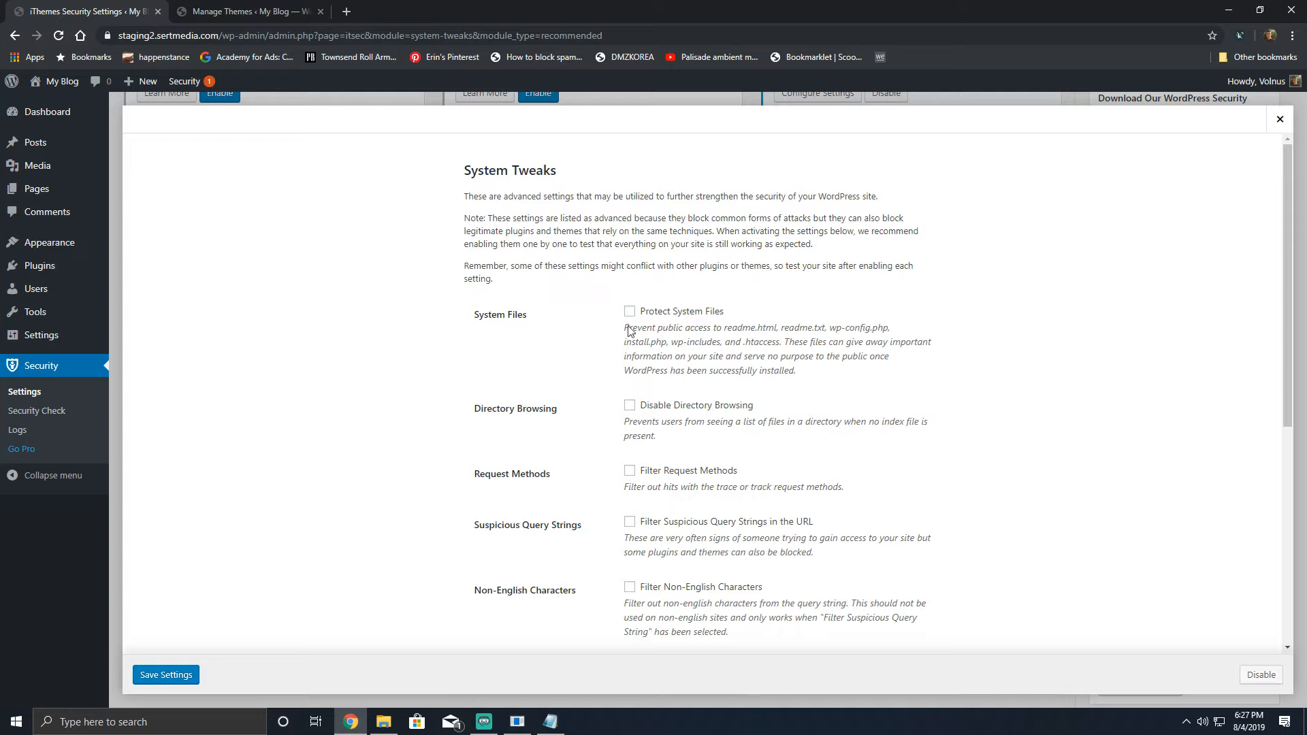
Step: Enable Protect System Files and Disable Directory Browsing in the System Tweaks settings
click(677, 312)
scroll(690, 427, down, 1)
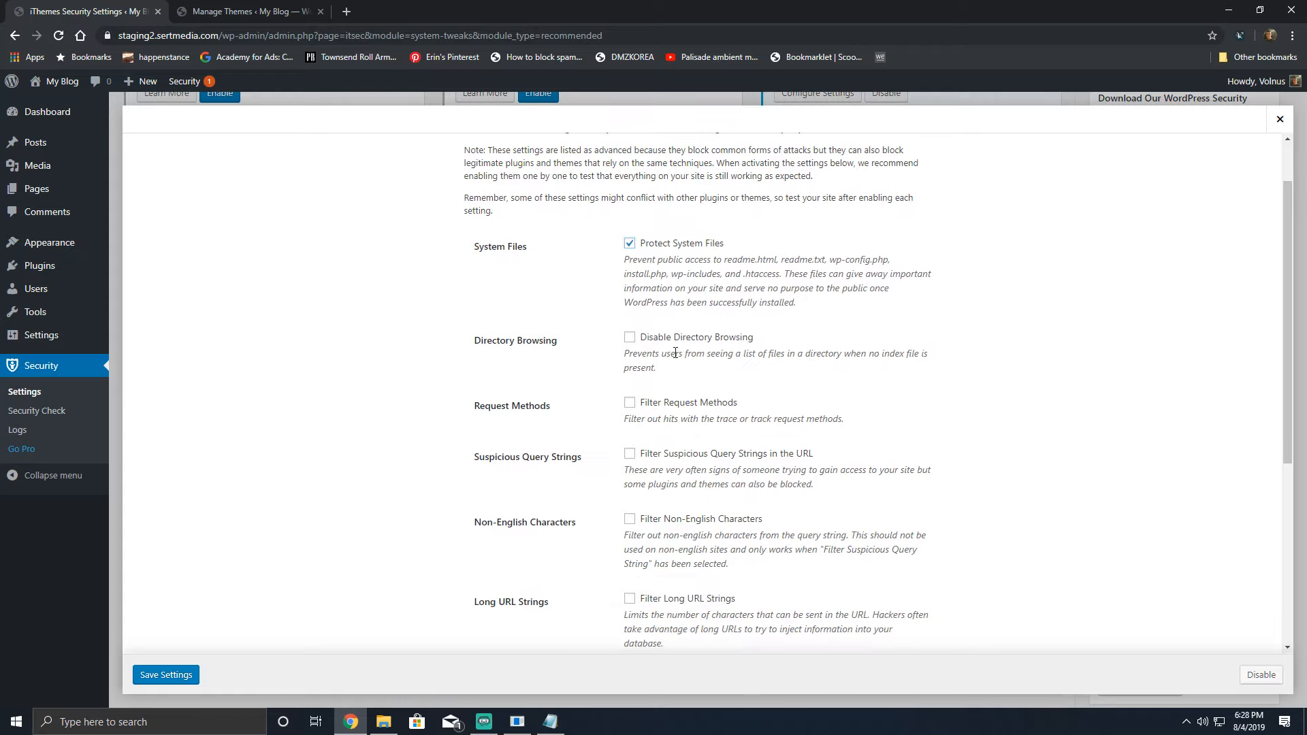
drag(681, 353, 621, 344)
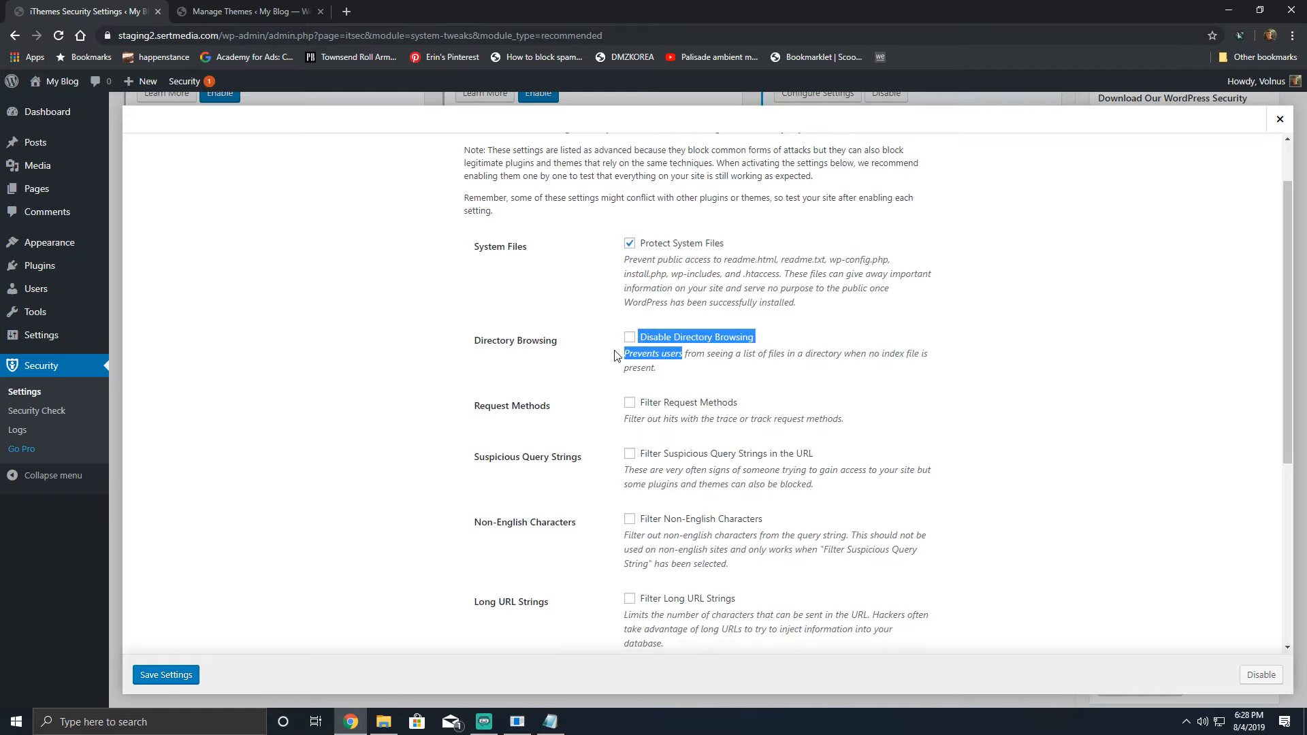
click(707, 338)
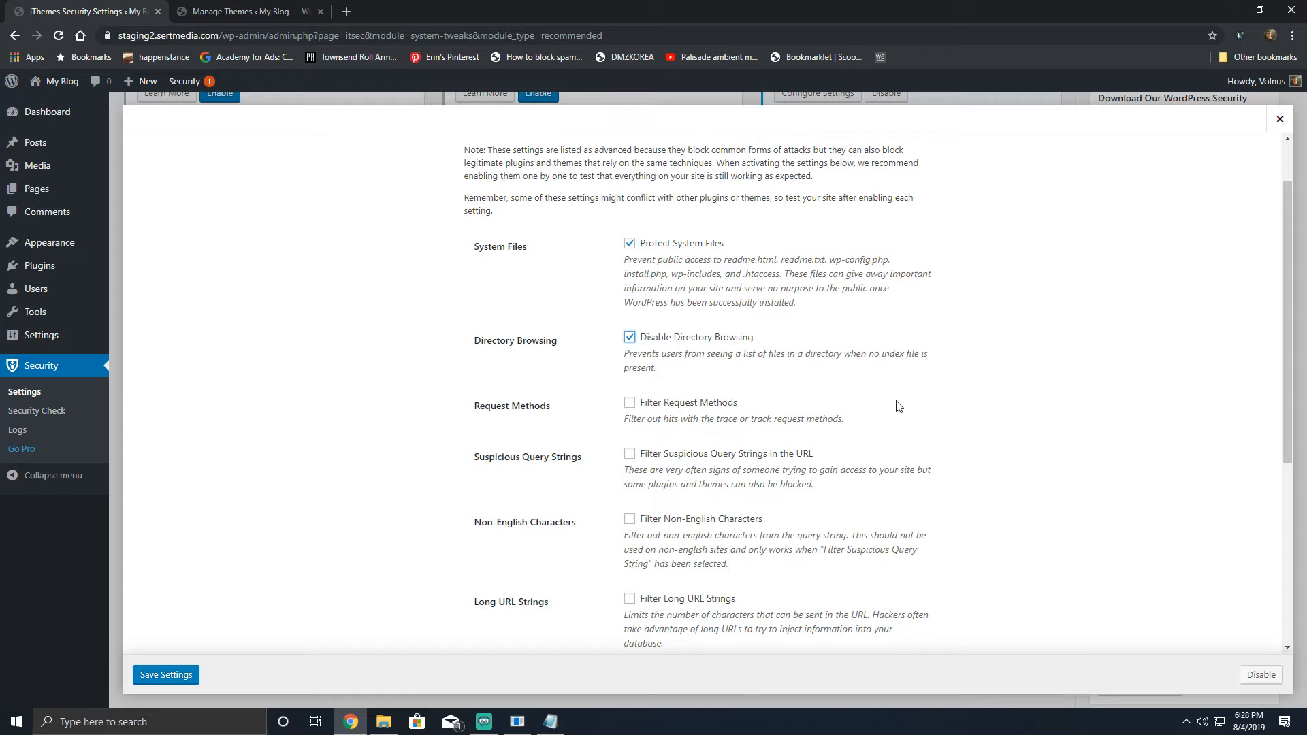
scroll(898, 402, down, 1)
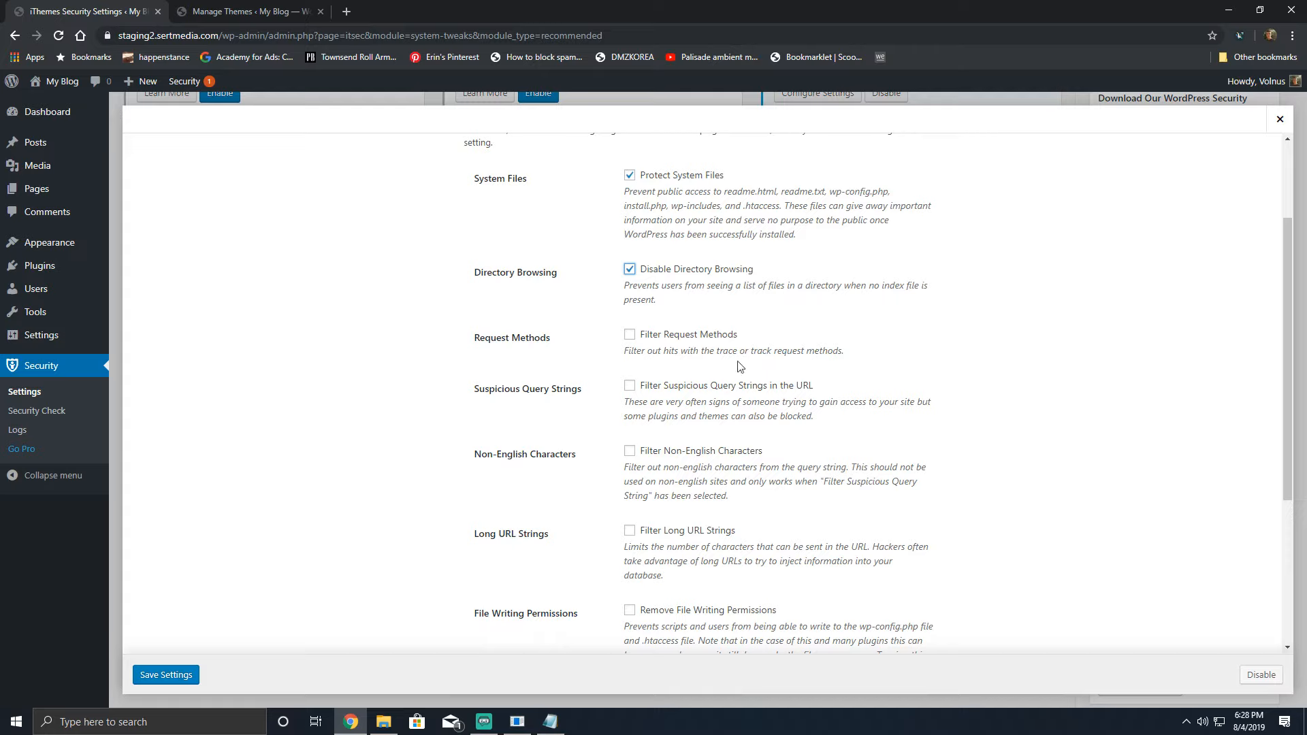
Step: Enable Filter Request Methods and Filter Suspicious Query Strings in the URL, and look briefly at the site's installed themes
click(671, 335)
click(788, 394)
click(225, 12)
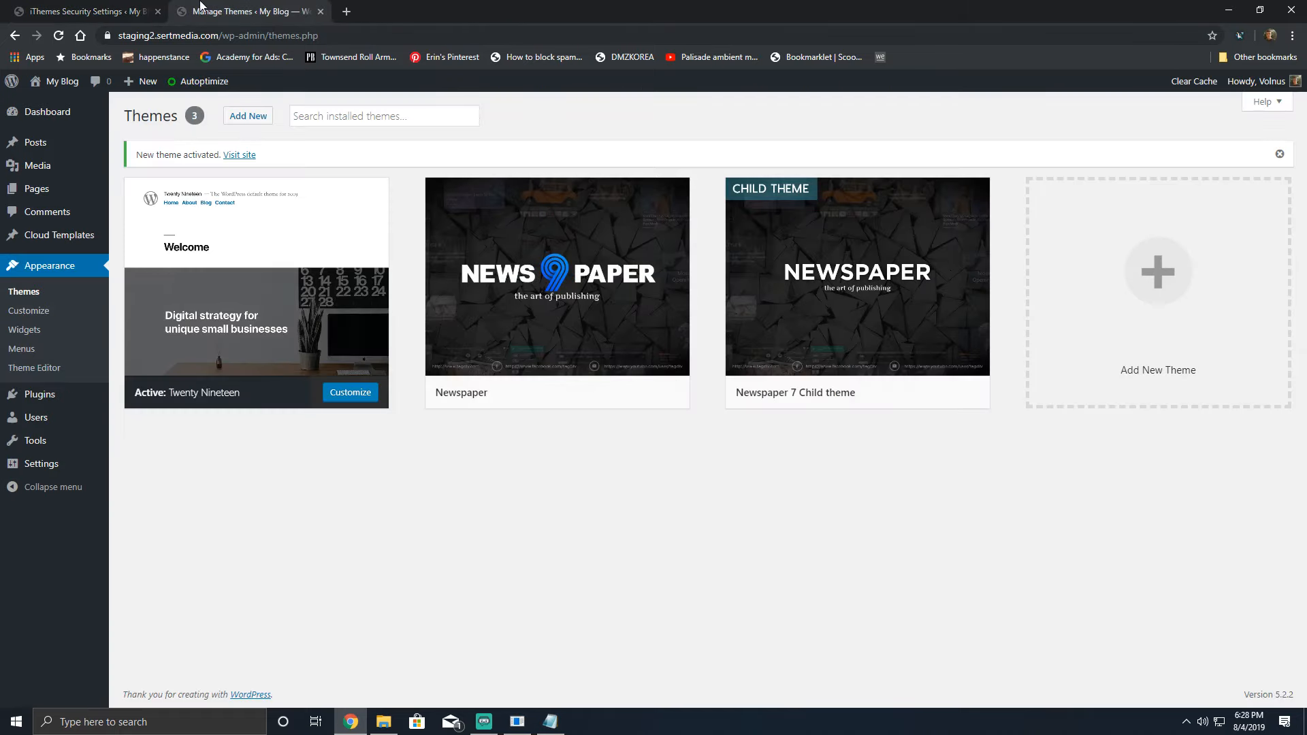
click(134, 8)
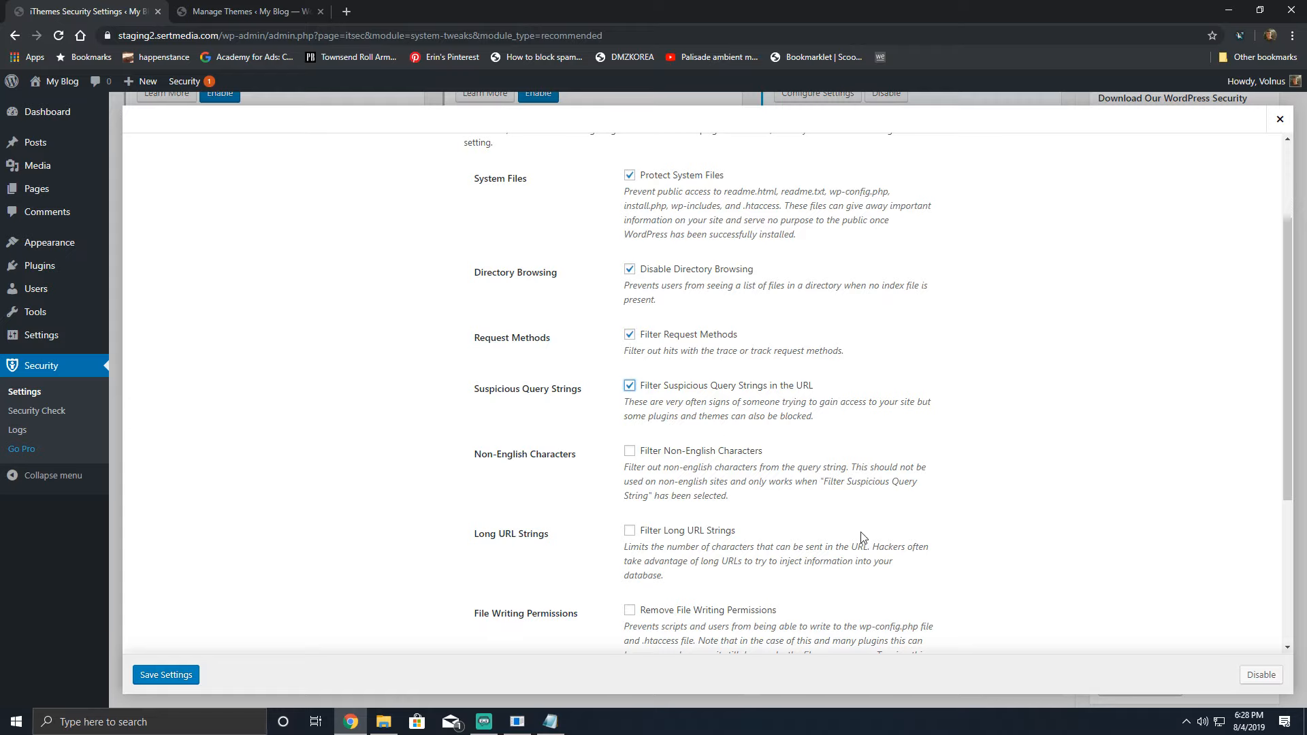
Step: Review the remaining System Tweaks options and enable Filter Long URL Strings and Filter Non-English Characters
scroll(672, 353, down, 2)
scroll(672, 353, down, 2)
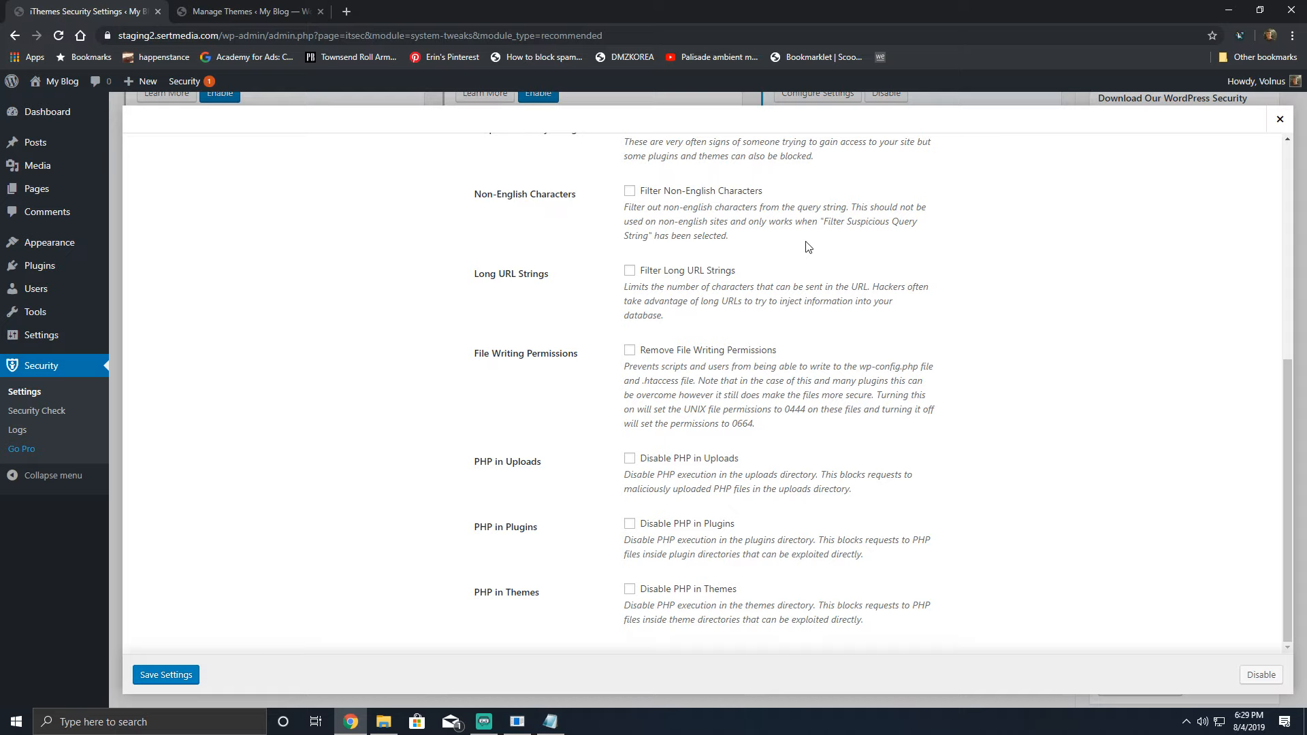
scroll(808, 246, up, 2)
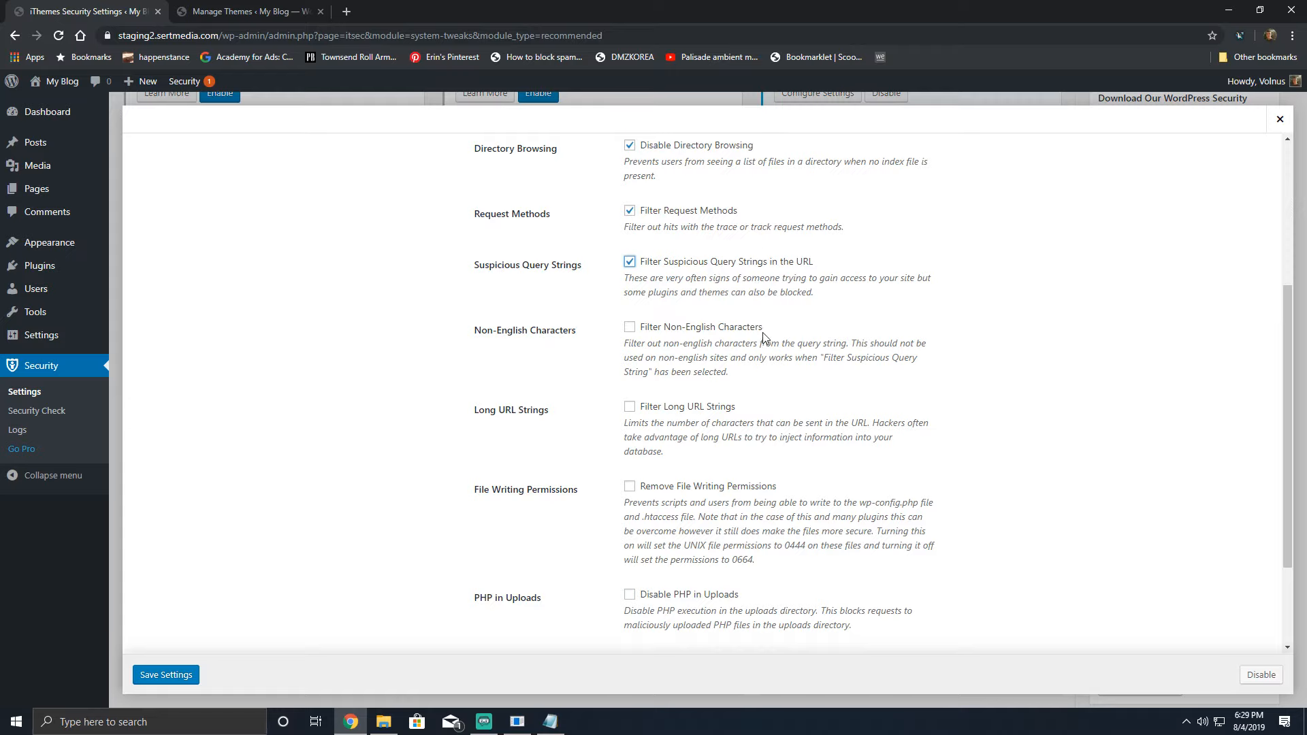
scroll(762, 334, down, 1)
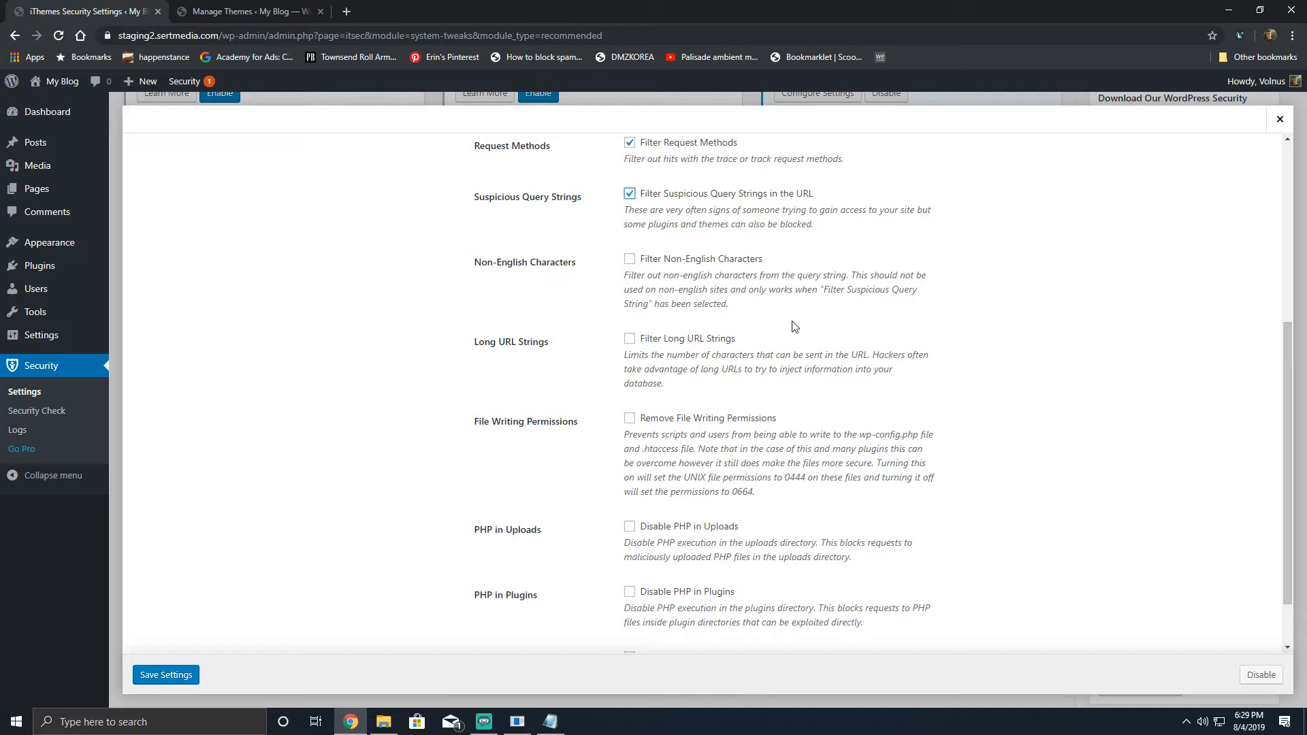
click(696, 342)
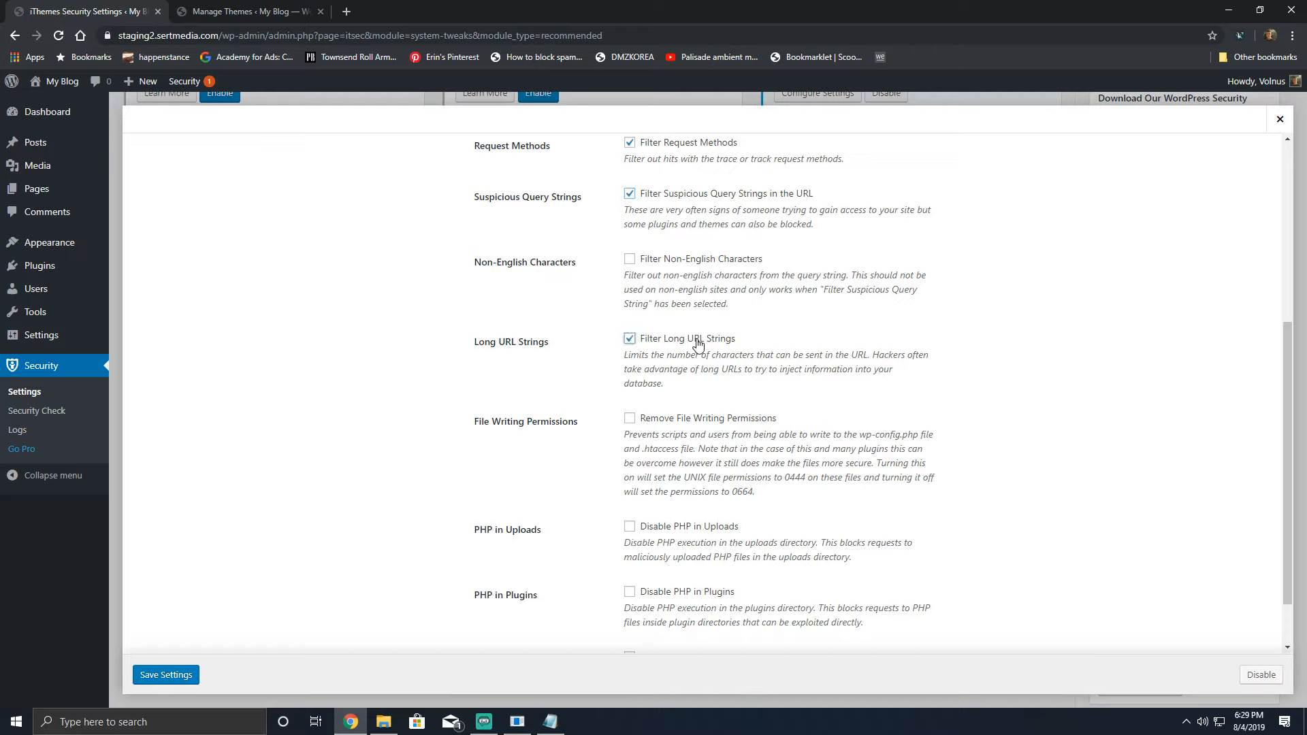
click(706, 261)
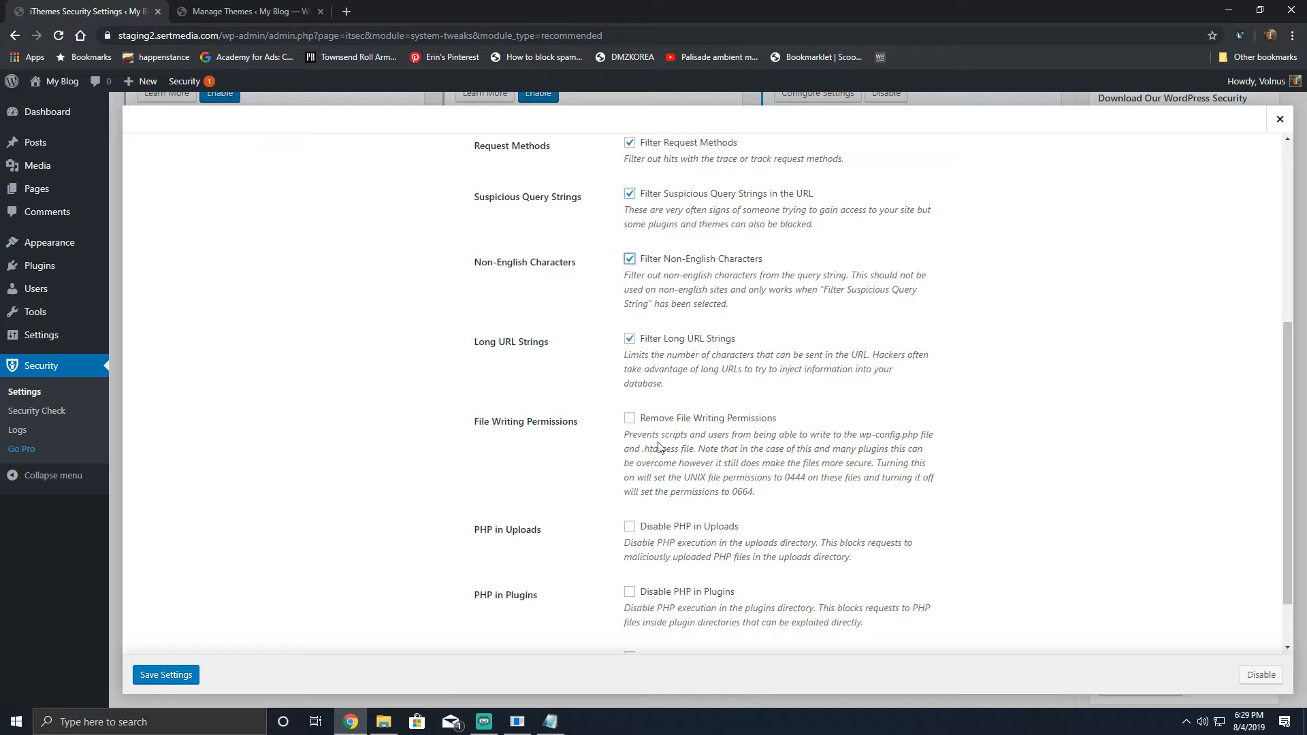
click(630, 339)
scroll(633, 342, down, 1)
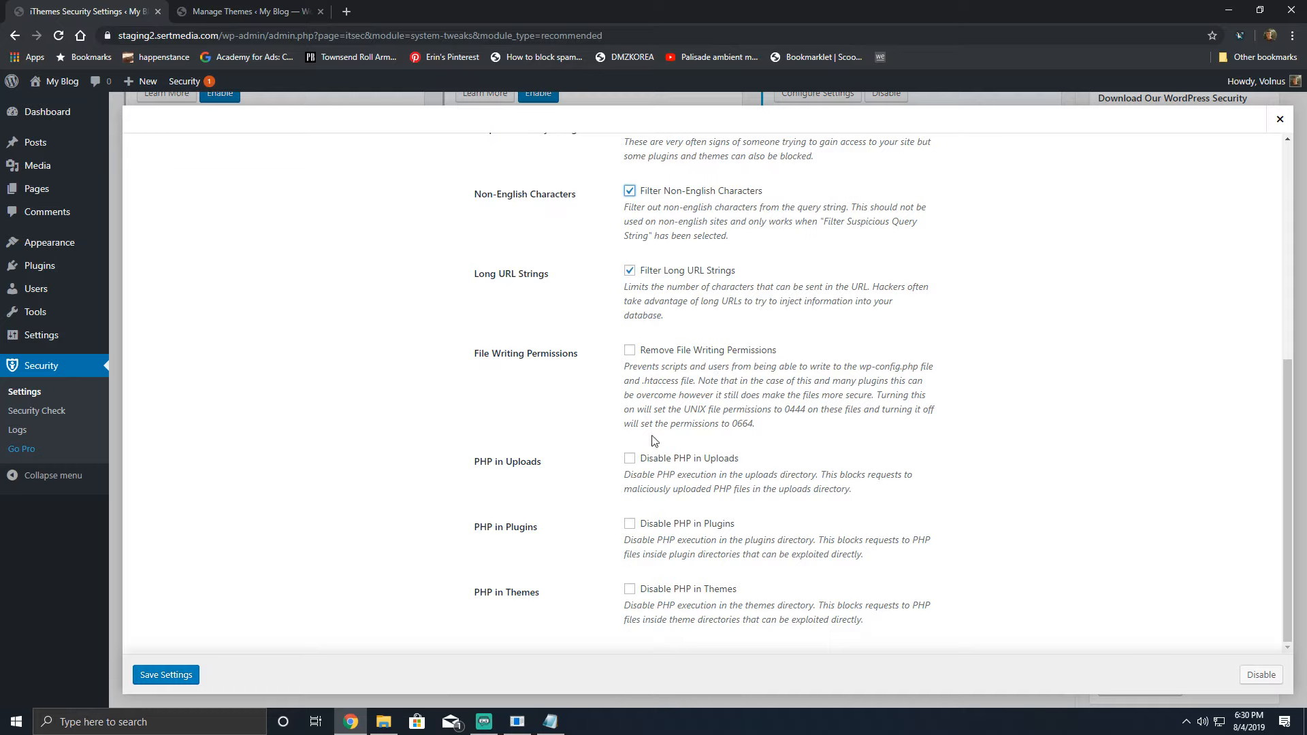
Step: Enable Remove File Writing Permissions, disable PHP in uploads, plugins and themes, and close the System Tweaks settings
click(630, 351)
click(630, 459)
click(688, 530)
click(675, 595)
scroll(1005, 365, up, 6)
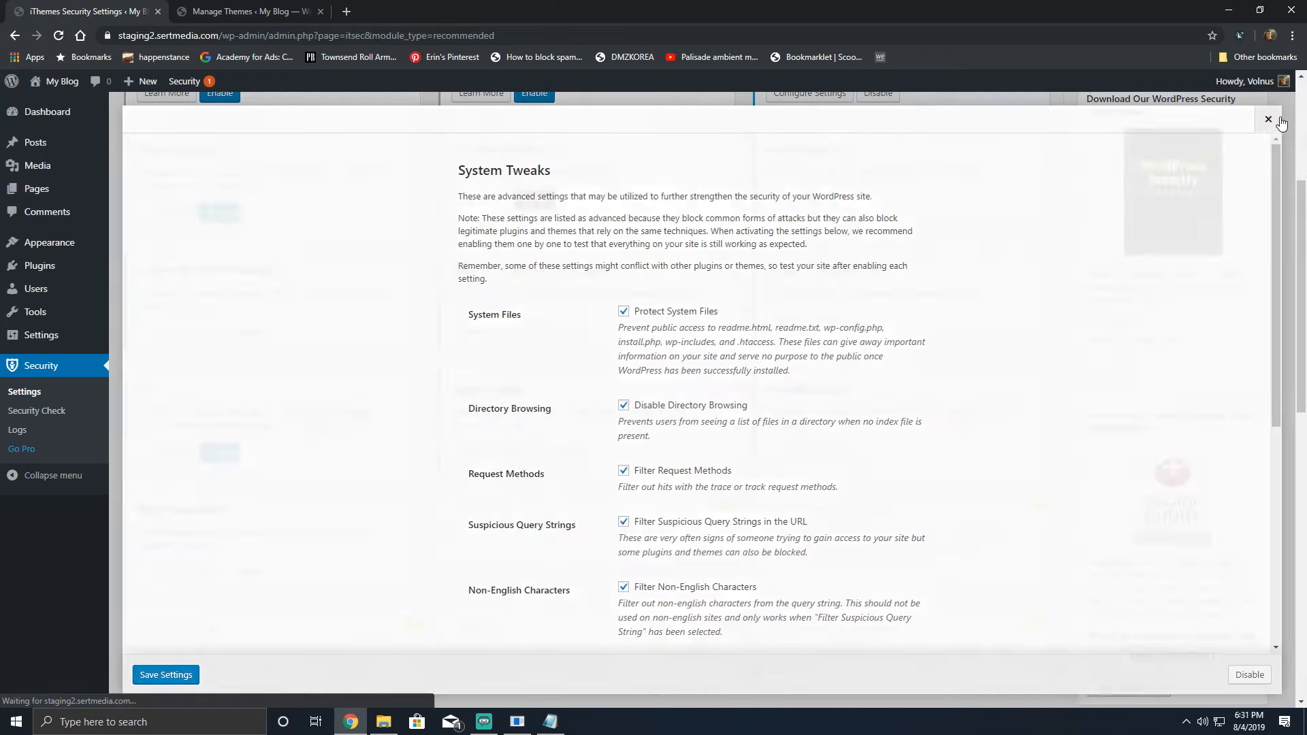
click(1279, 119)
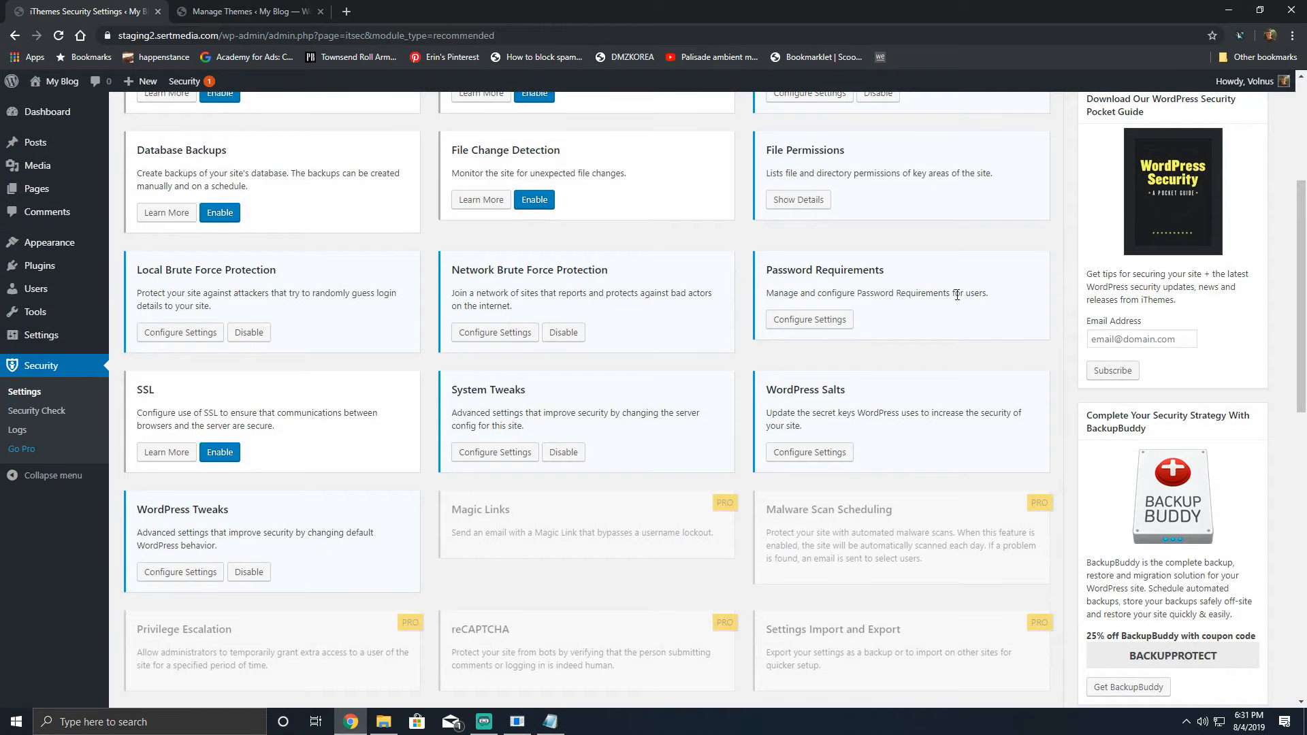
Step: Try selecting Change WordPress Salts in the WordPress Salts settings and close them without saving
scroll(952, 313, down, 1)
click(810, 385)
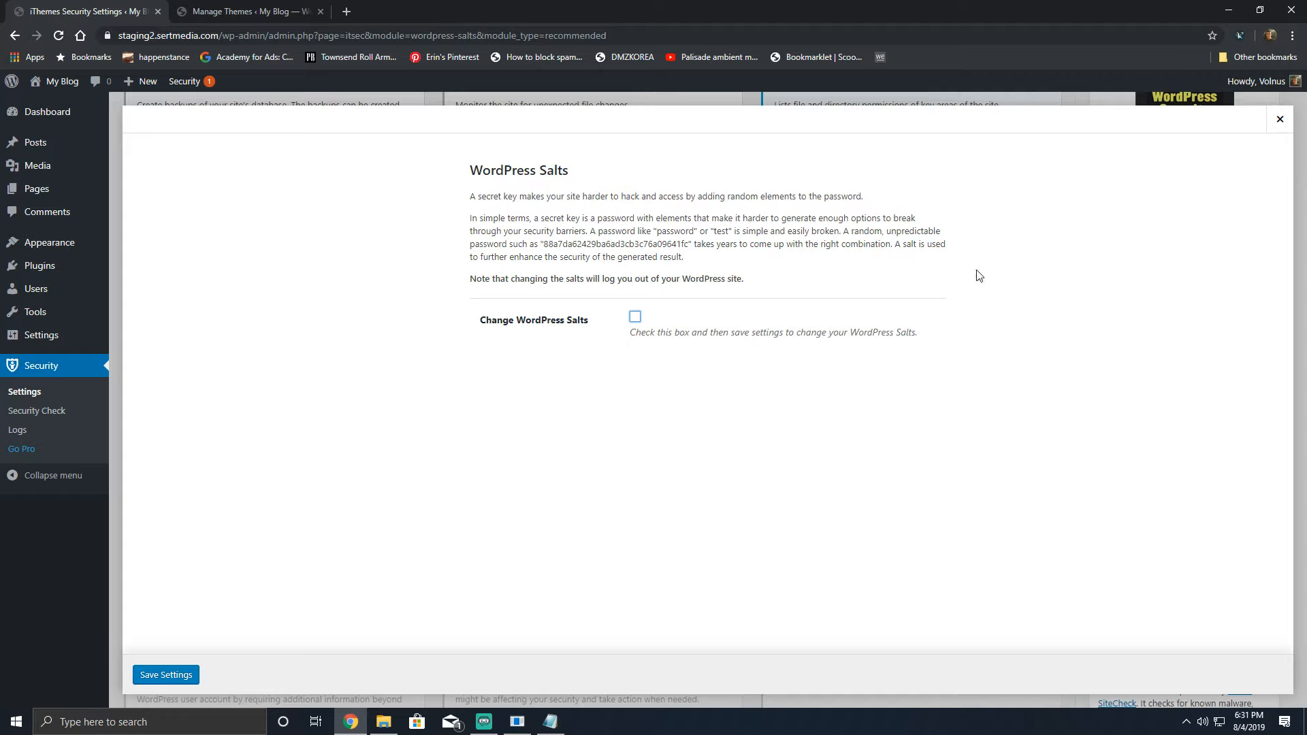
click(635, 317)
click(1276, 124)
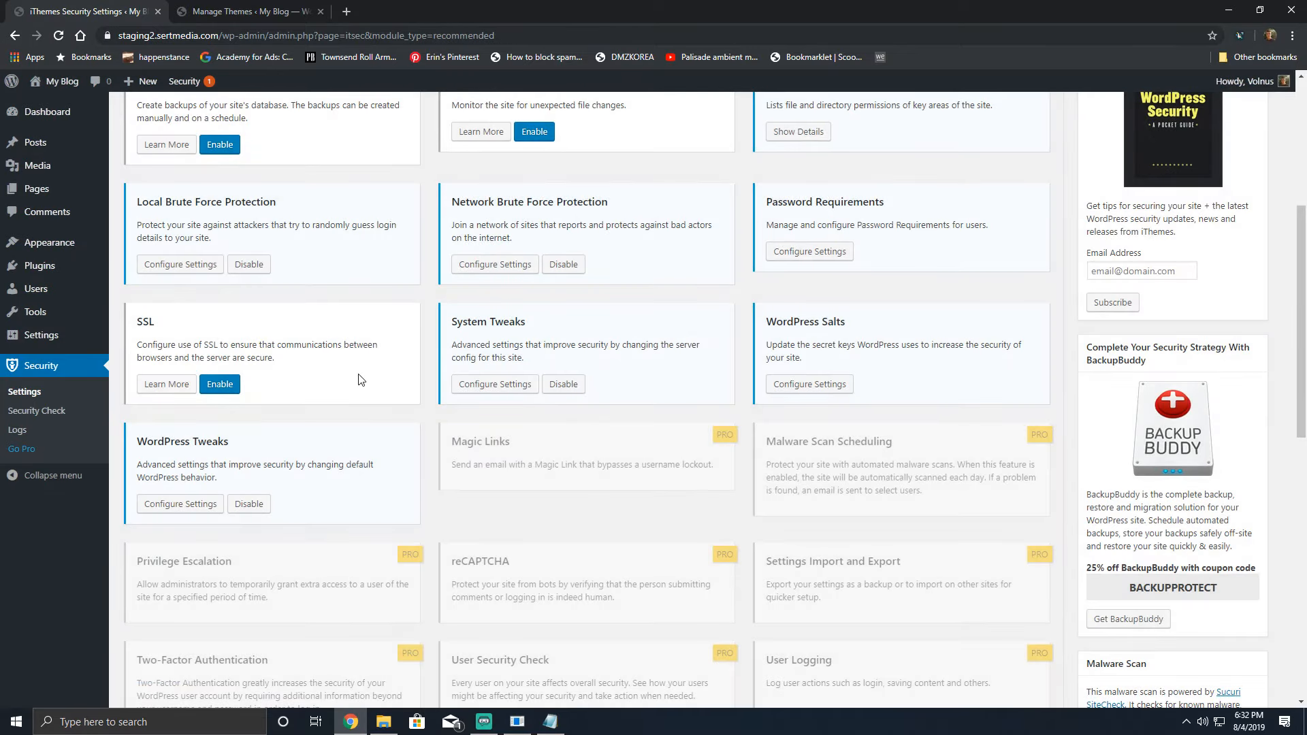
Step: Enable removal of the Windows Live Writer header and the RSD header in the WordPress Tweaks settings
click(204, 504)
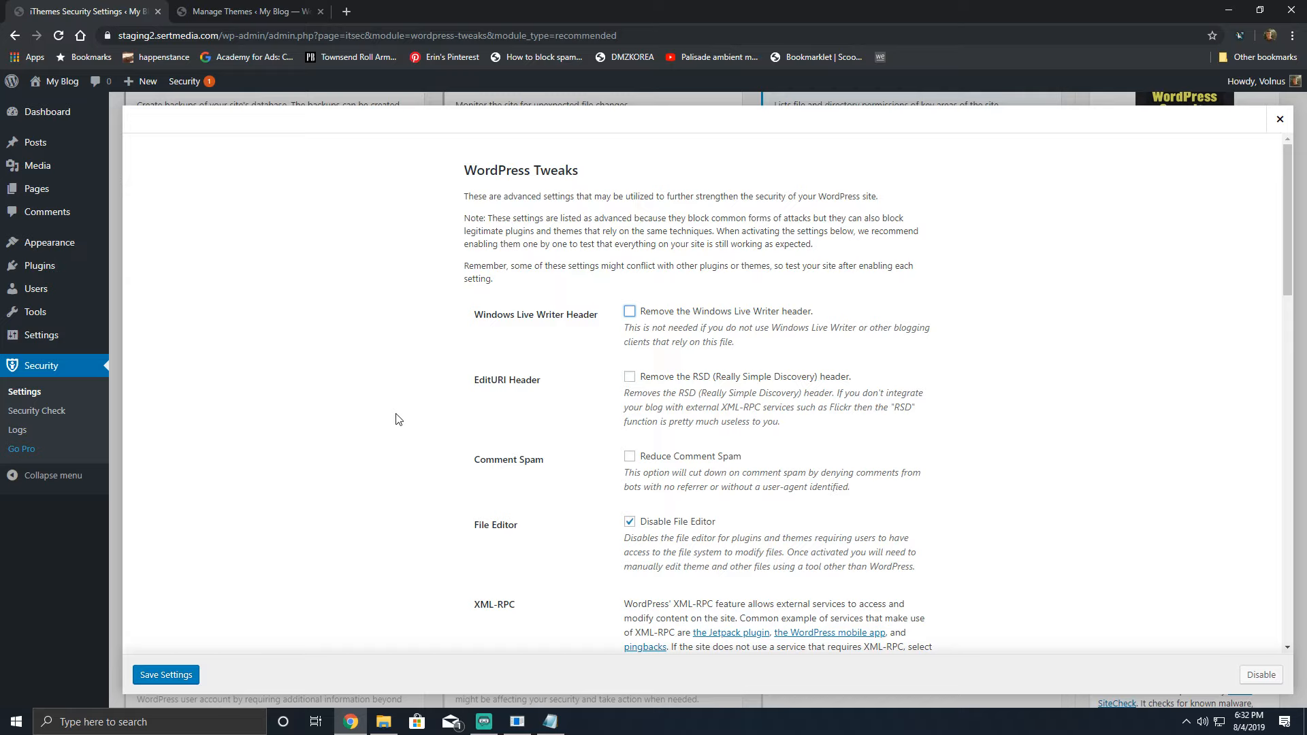
drag(472, 316, 594, 318)
click(727, 318)
drag(528, 391, 480, 381)
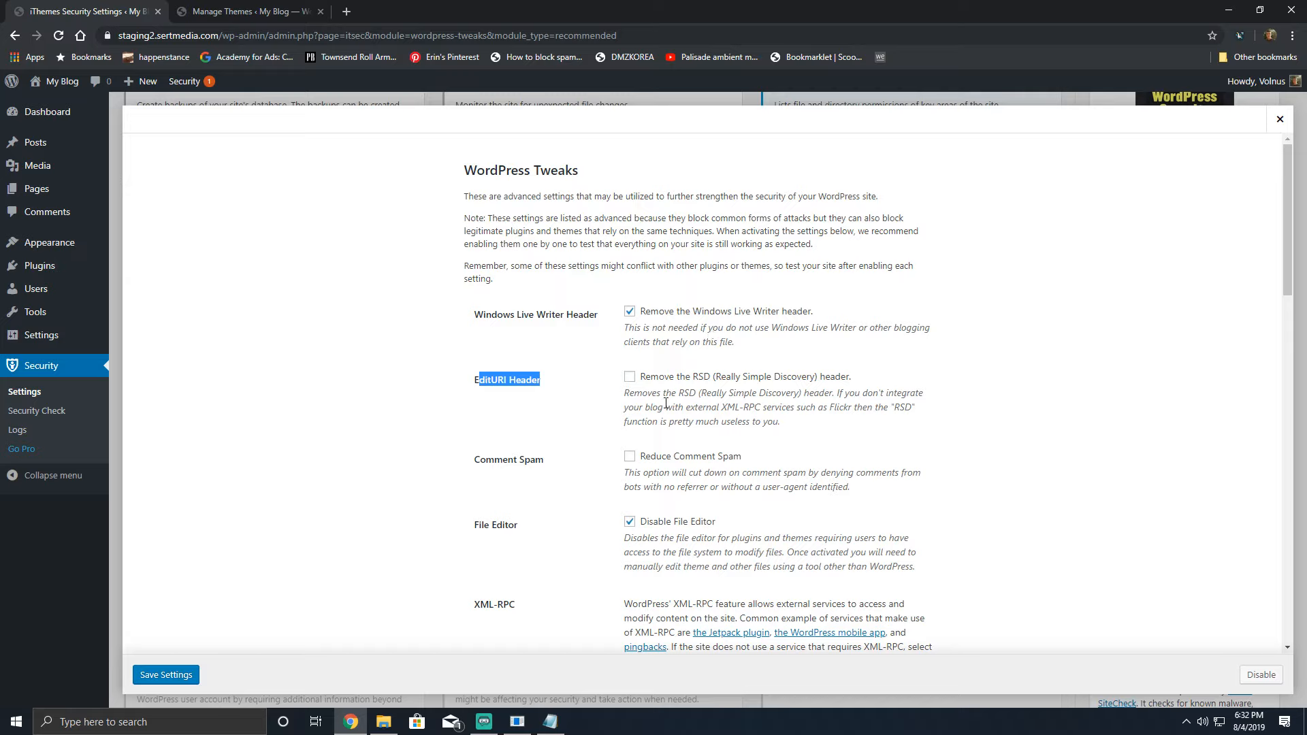
click(694, 379)
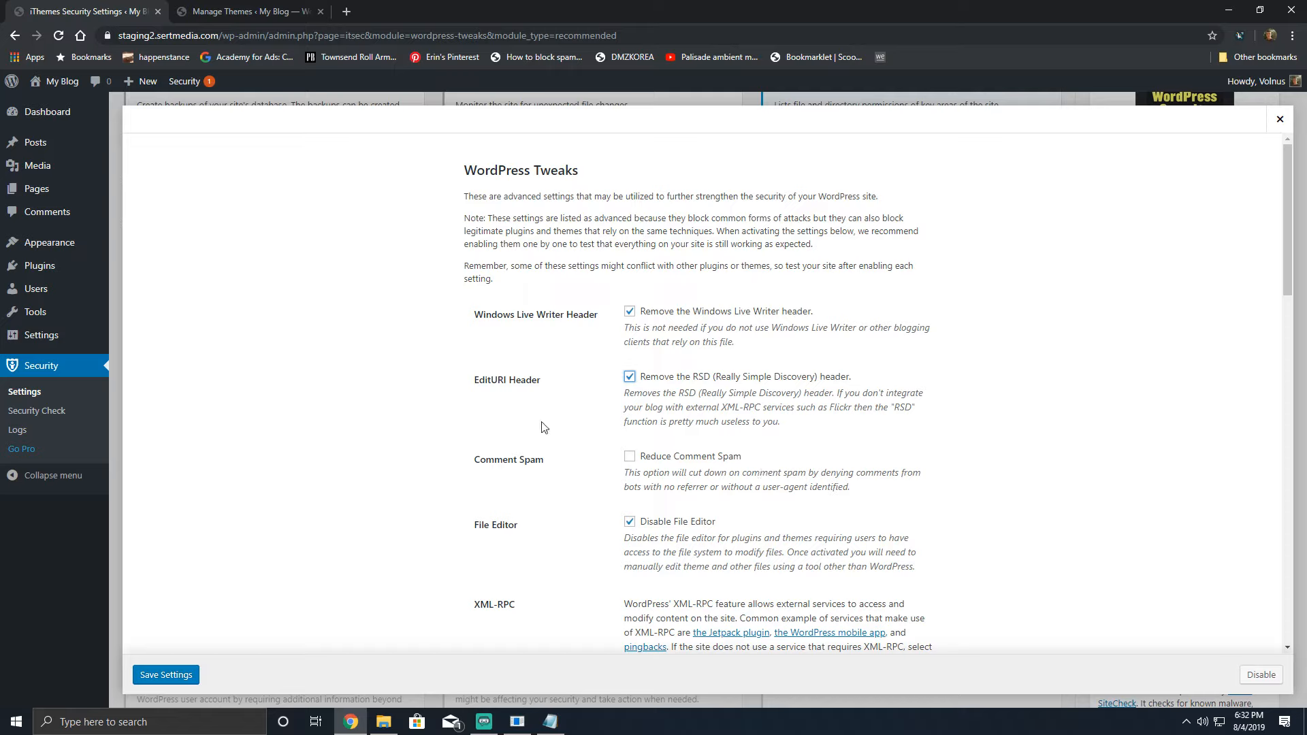
Step: Enable Reduce Comment Spam in the WordPress Tweaks settings
scroll(391, 442, down, 2)
scroll(392, 442, down, 1)
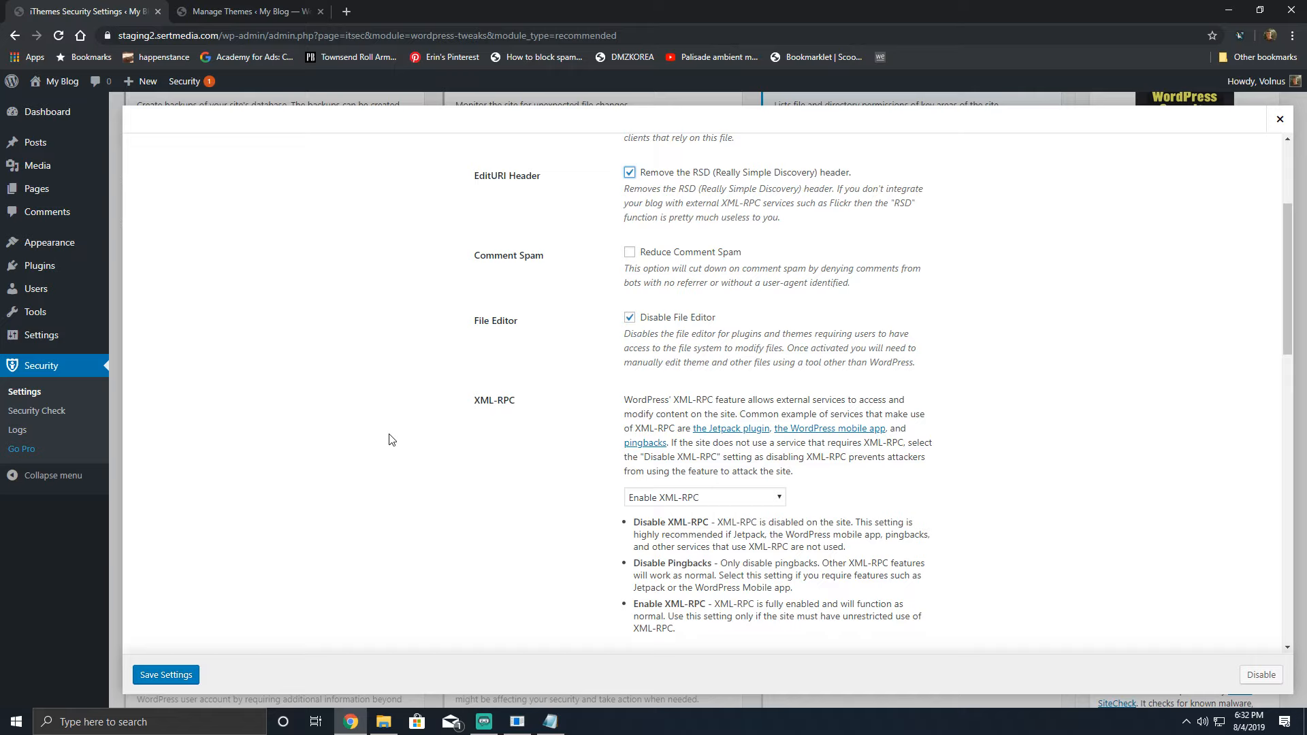
click(659, 253)
mouse_move(37, 246)
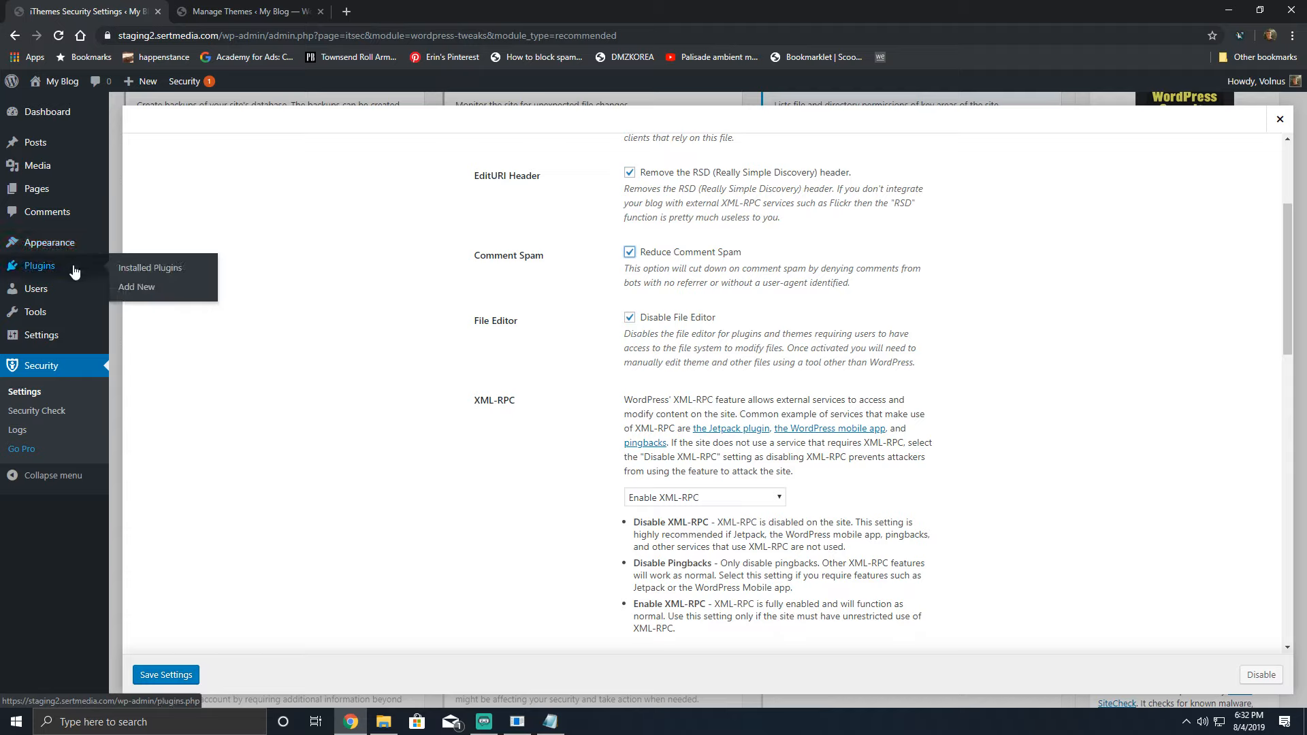
mouse_move(35, 289)
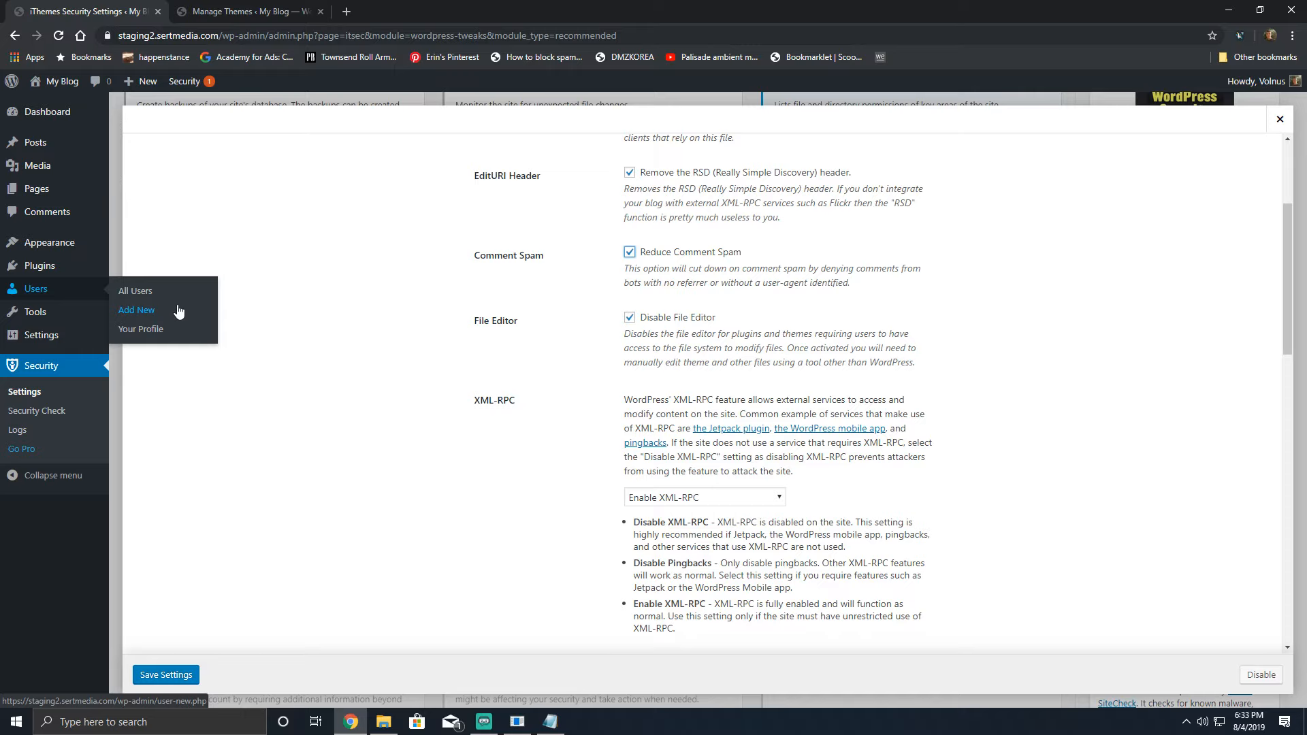
Step: Try the Disable XML-RPC and Disable Pingbacks options, set XML-RPC back to Enable XML-RPC, and close WordPress Tweaks without saving
click(643, 500)
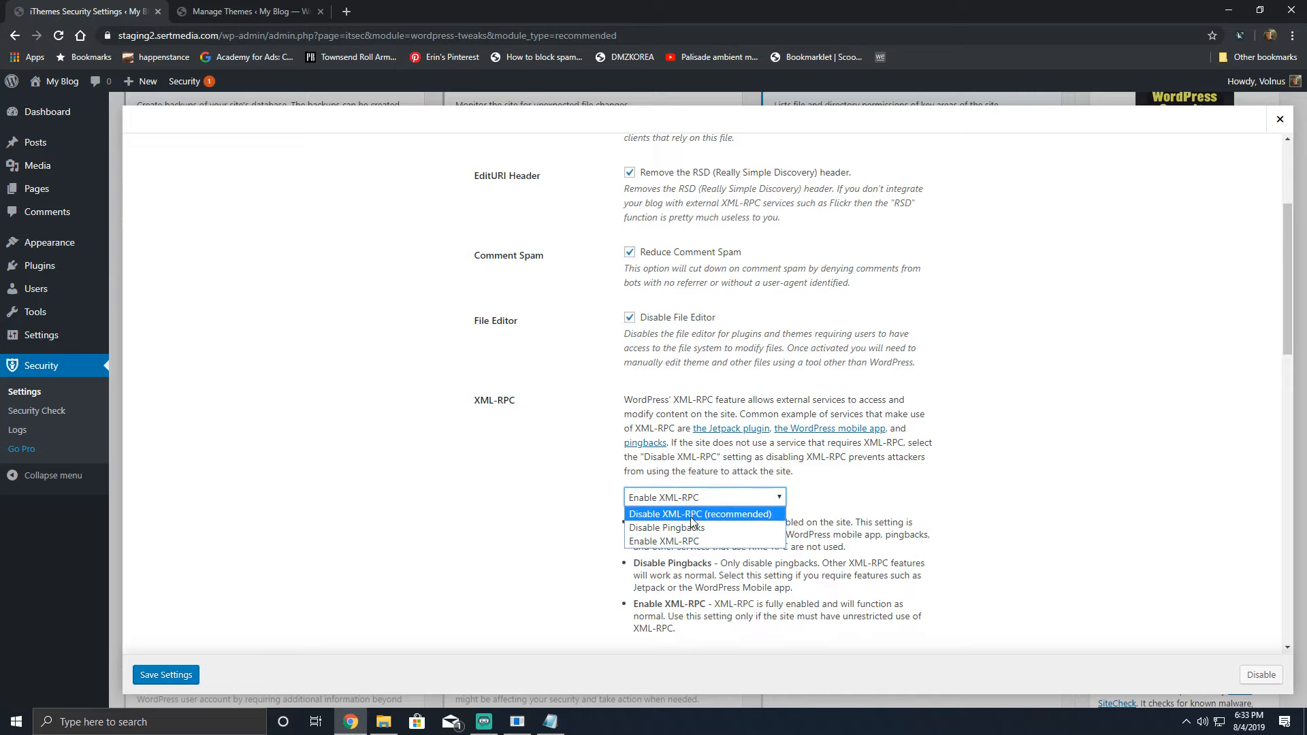
click(692, 515)
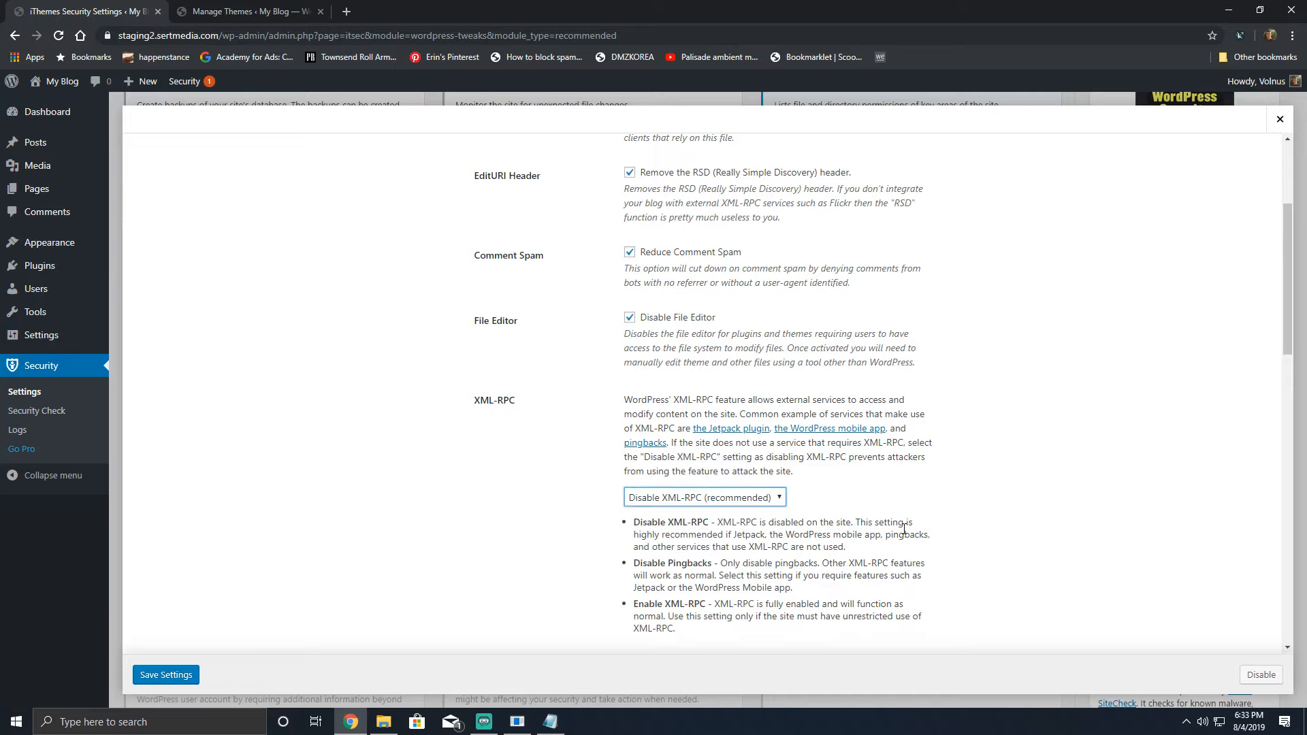
click(700, 501)
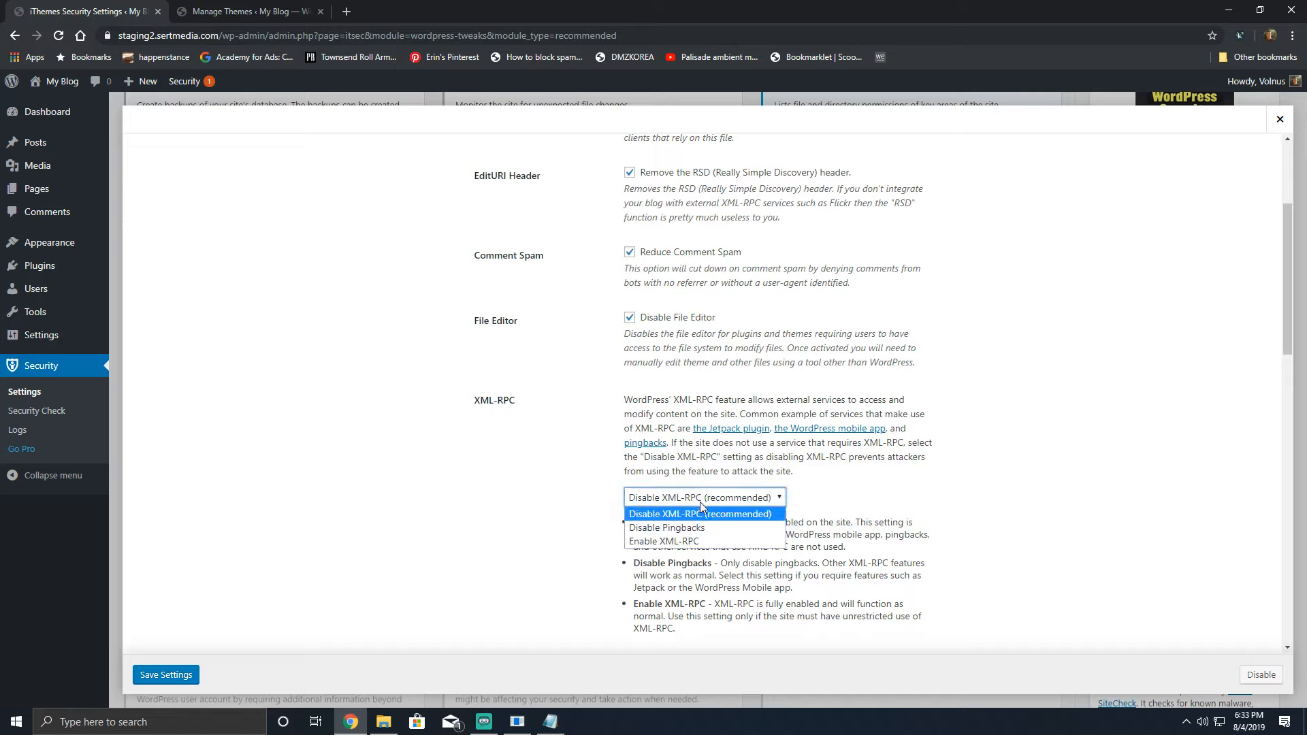
click(673, 522)
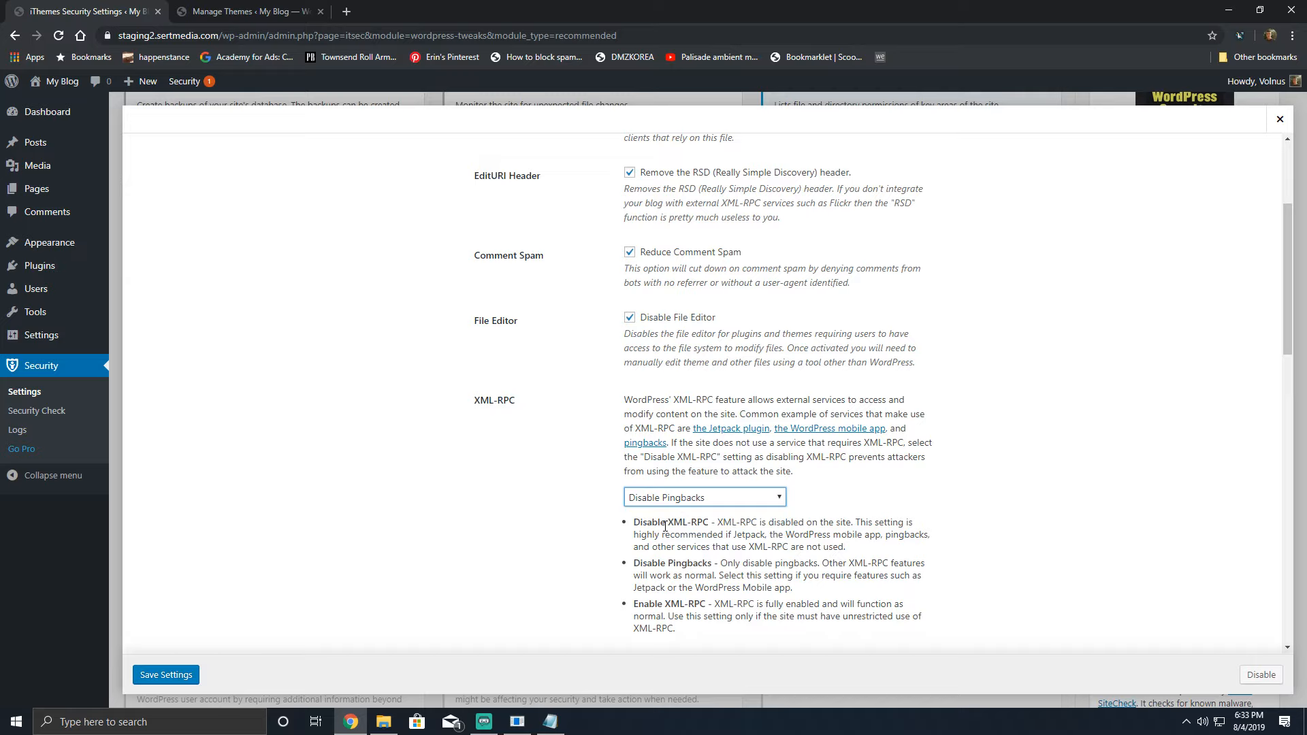
click(691, 501)
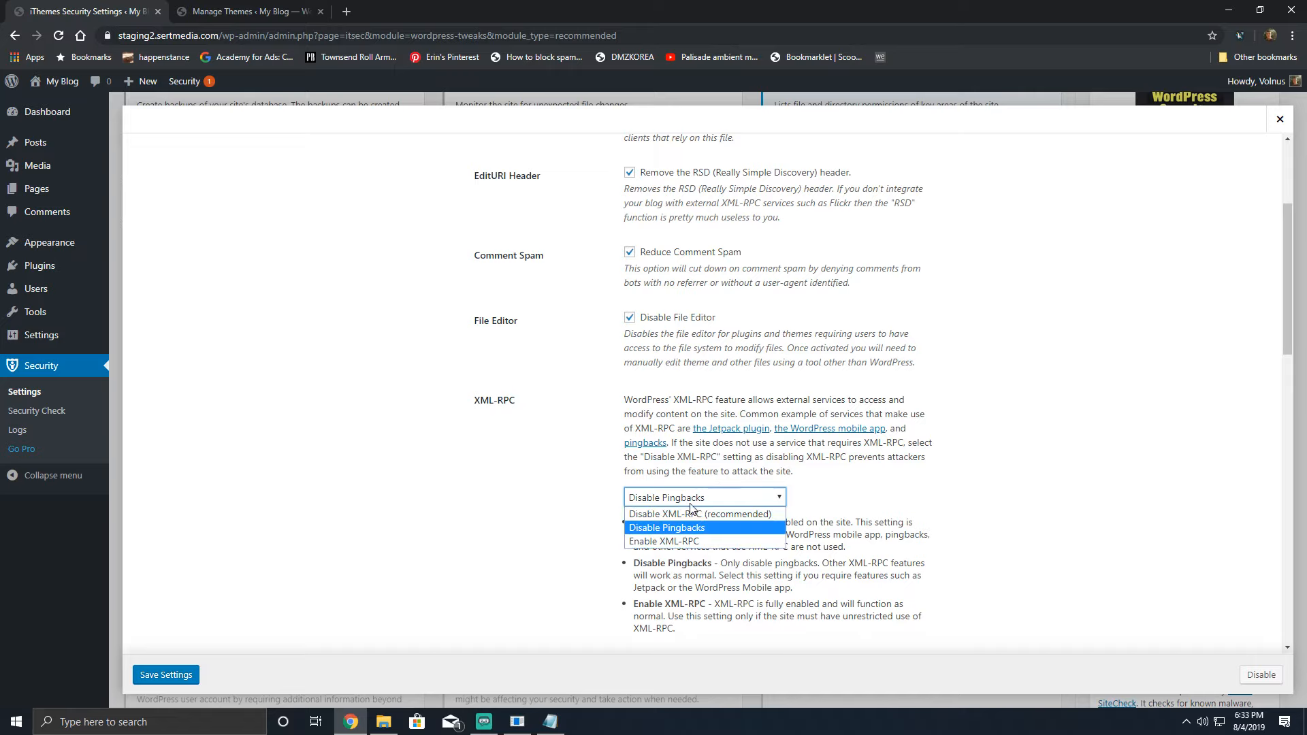
click(650, 541)
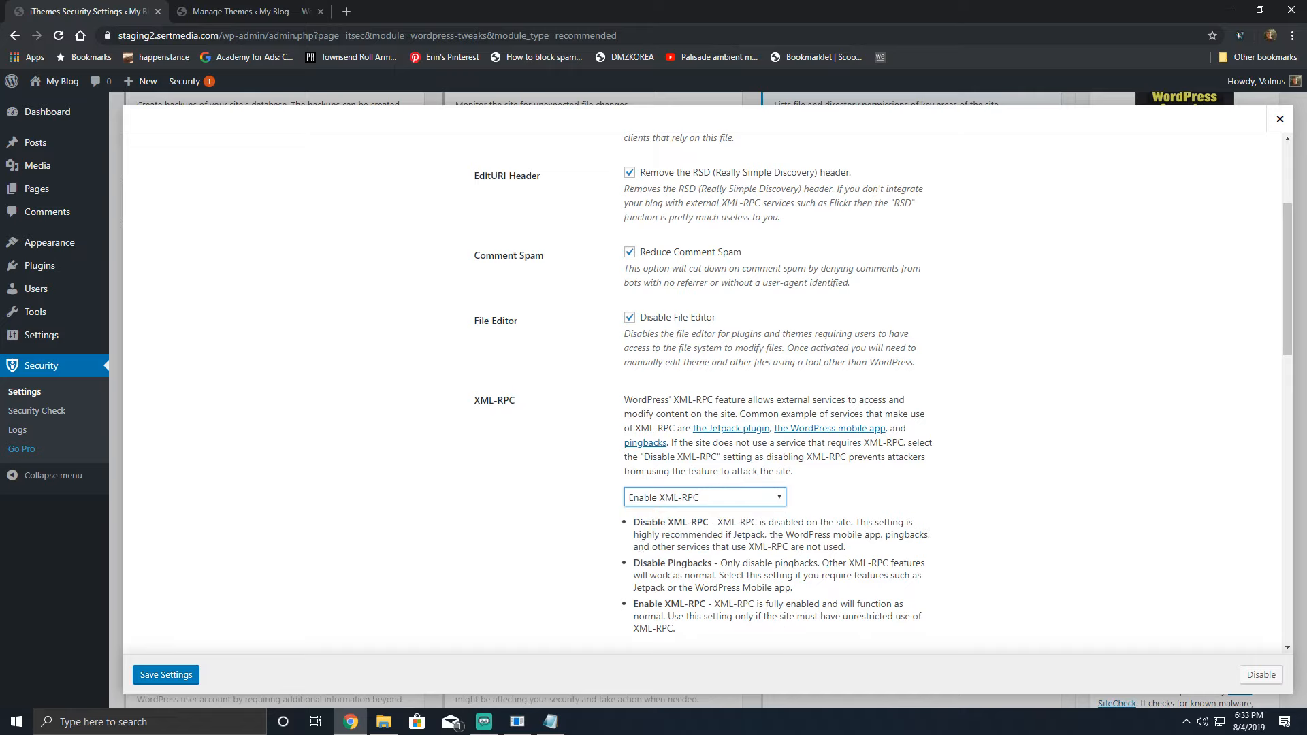
click(1279, 120)
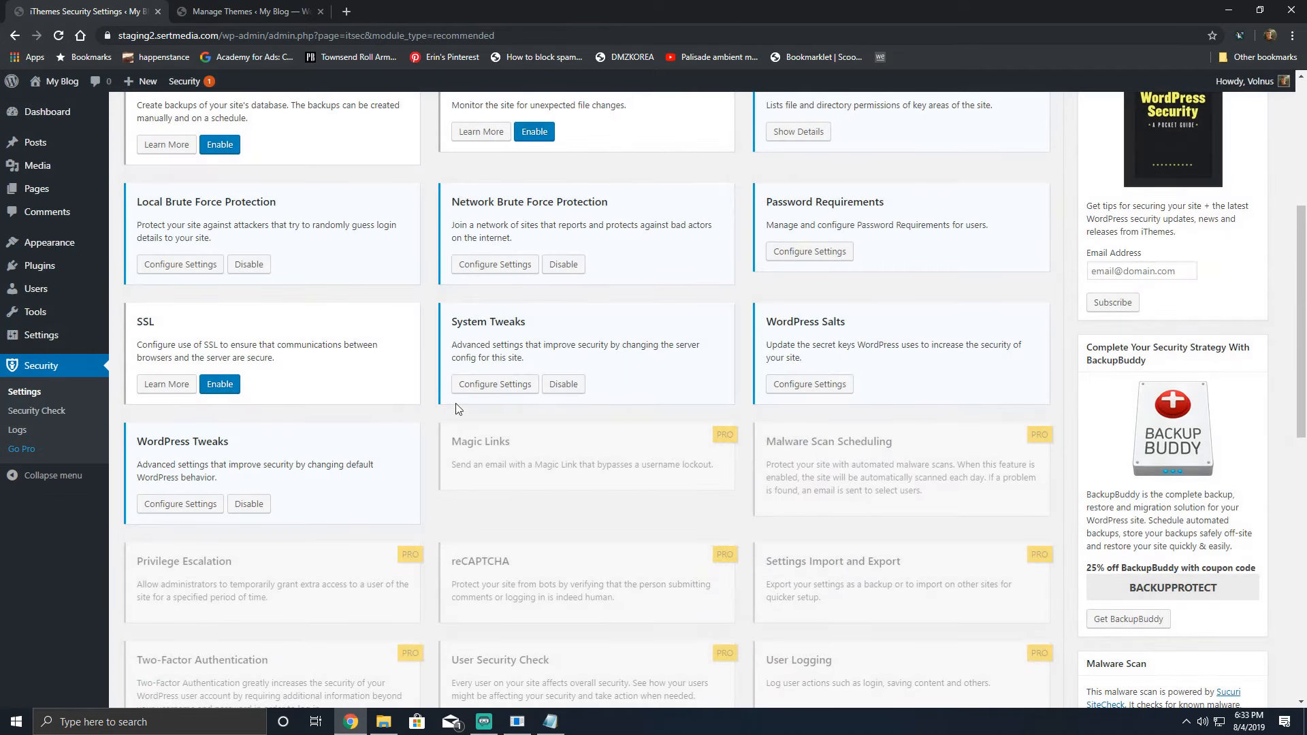
Step: Open the Security Check and run Secure Site to enable the recommended modules
scroll(456, 403, down, 5)
scroll(355, 390, up, 10)
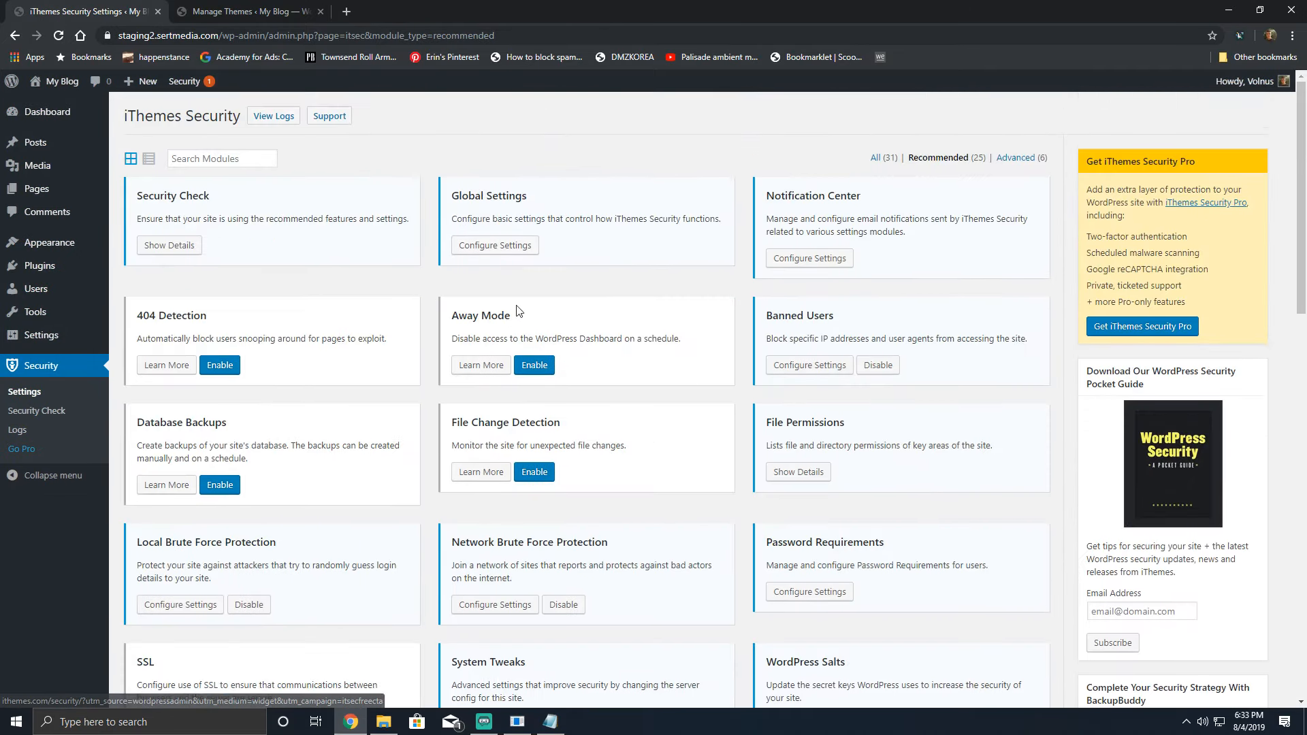
scroll(609, 252, down, 1)
scroll(609, 253, up, 1)
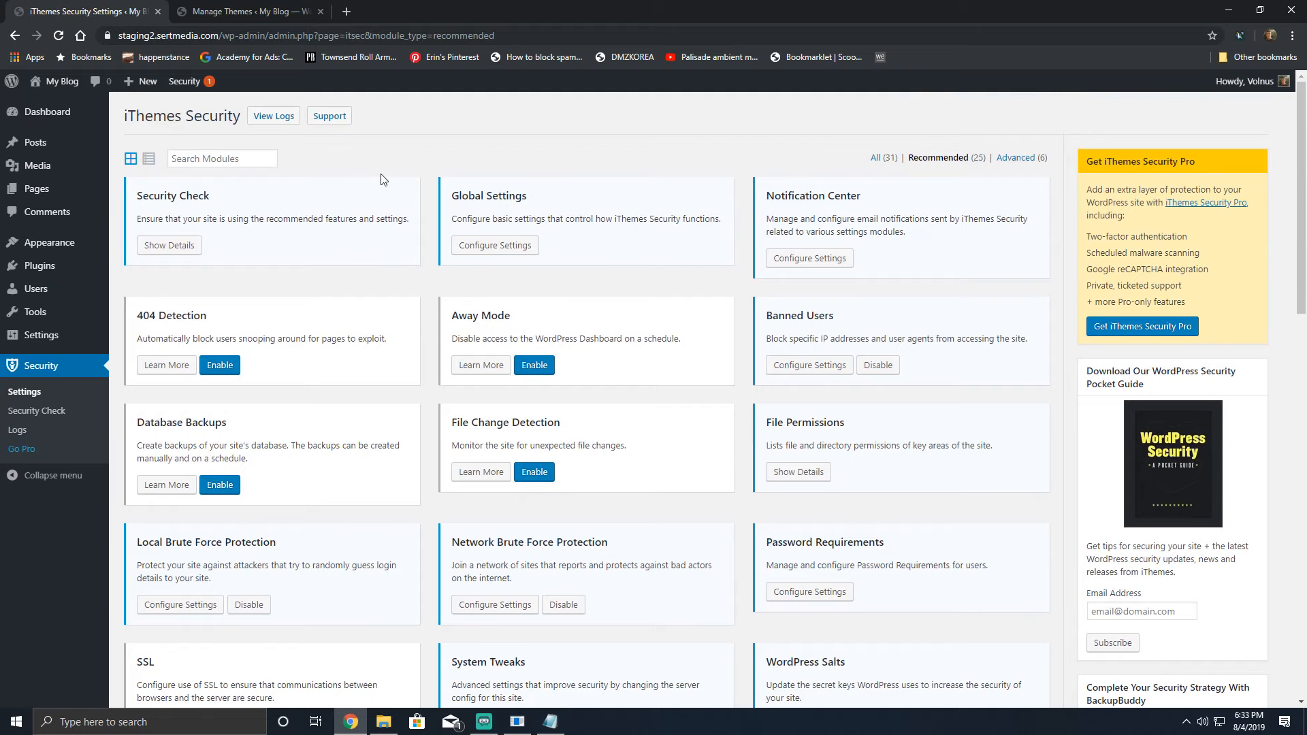
scroll(350, 245, down, 9)
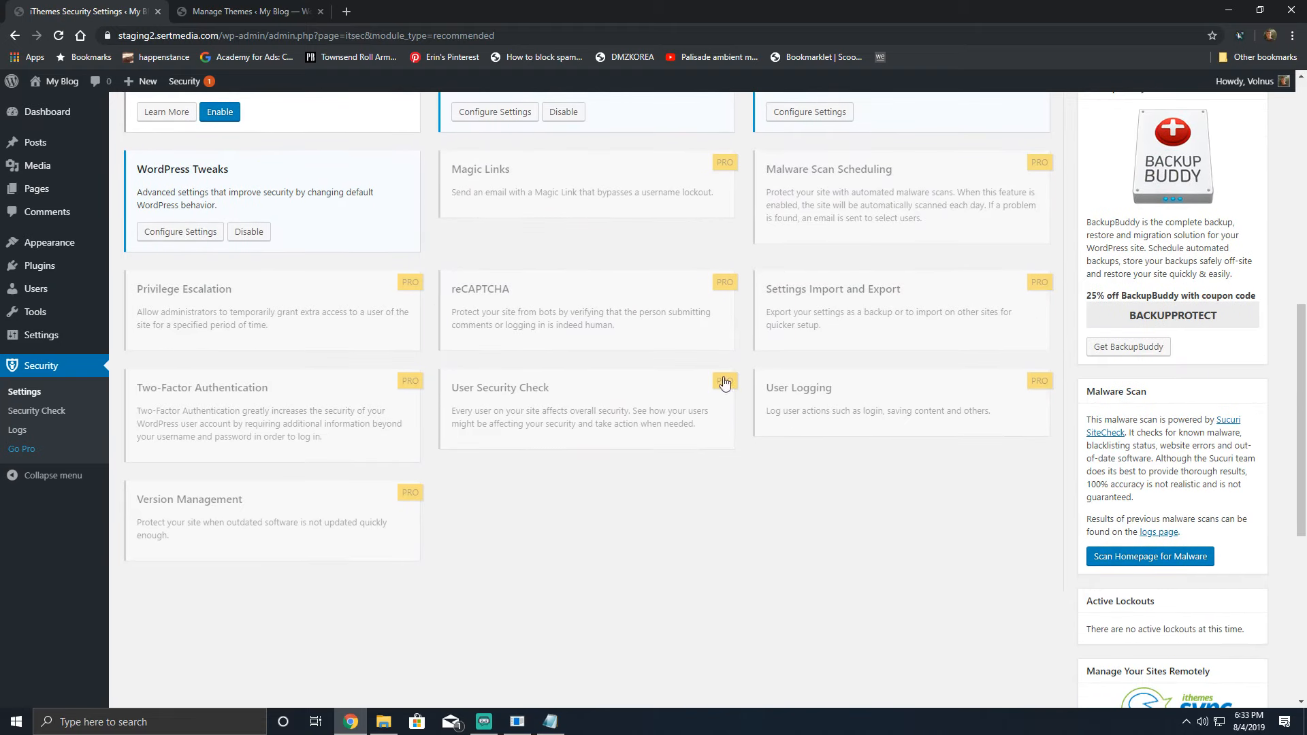
click(53, 411)
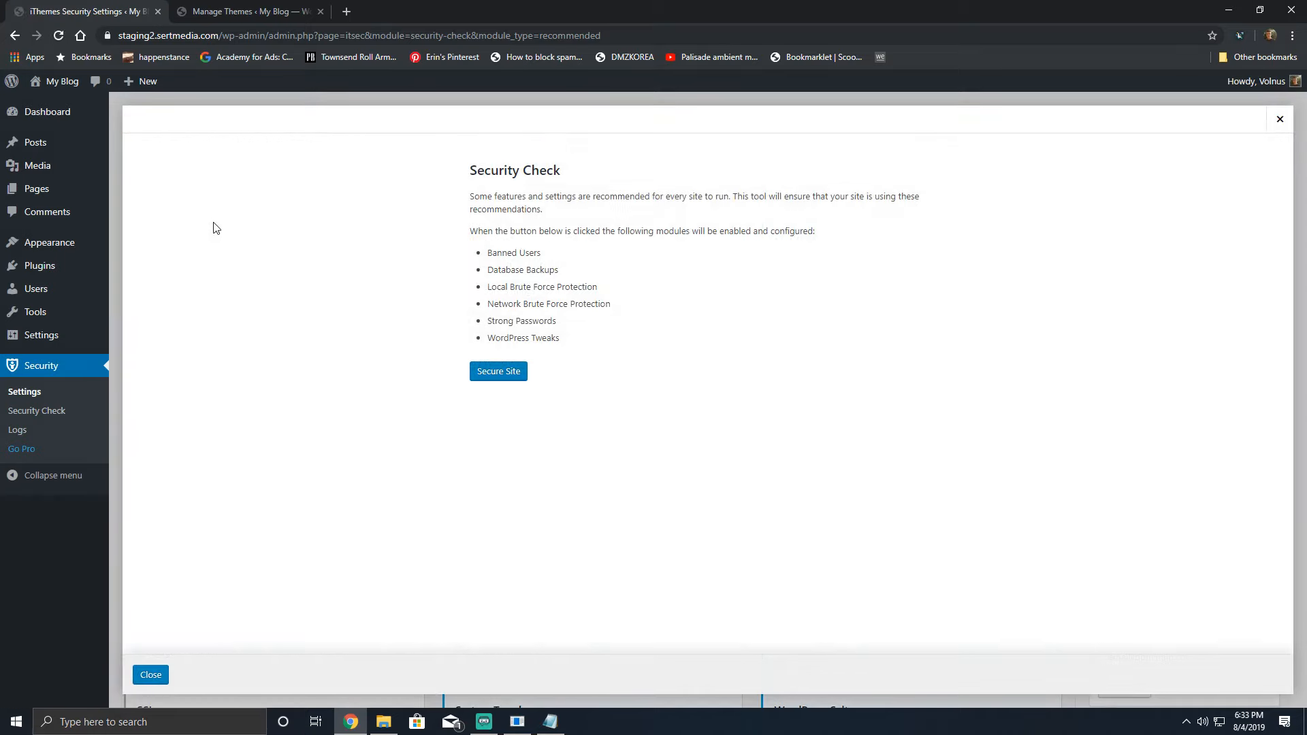
click(509, 371)
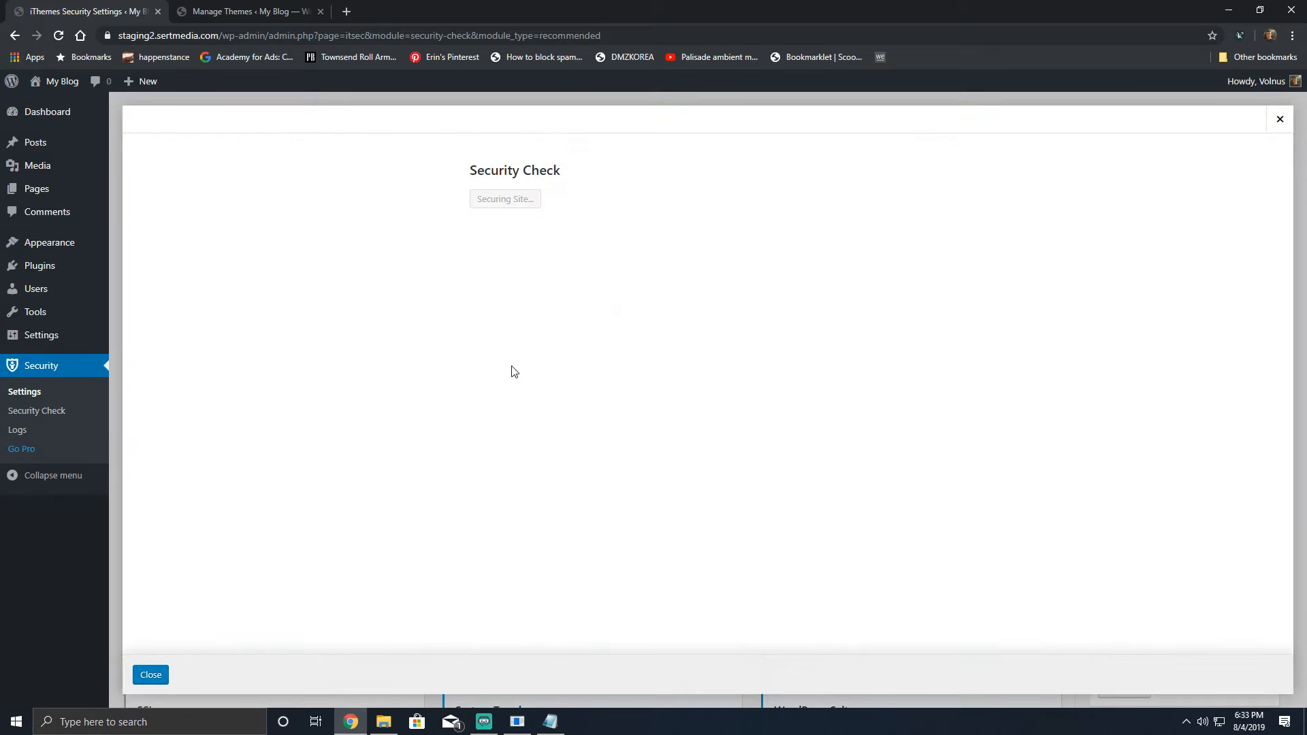
Step: Review the Security Check results, activate Network Brute Force Protection without email updates, and close the check
scroll(653, 323, down, 1)
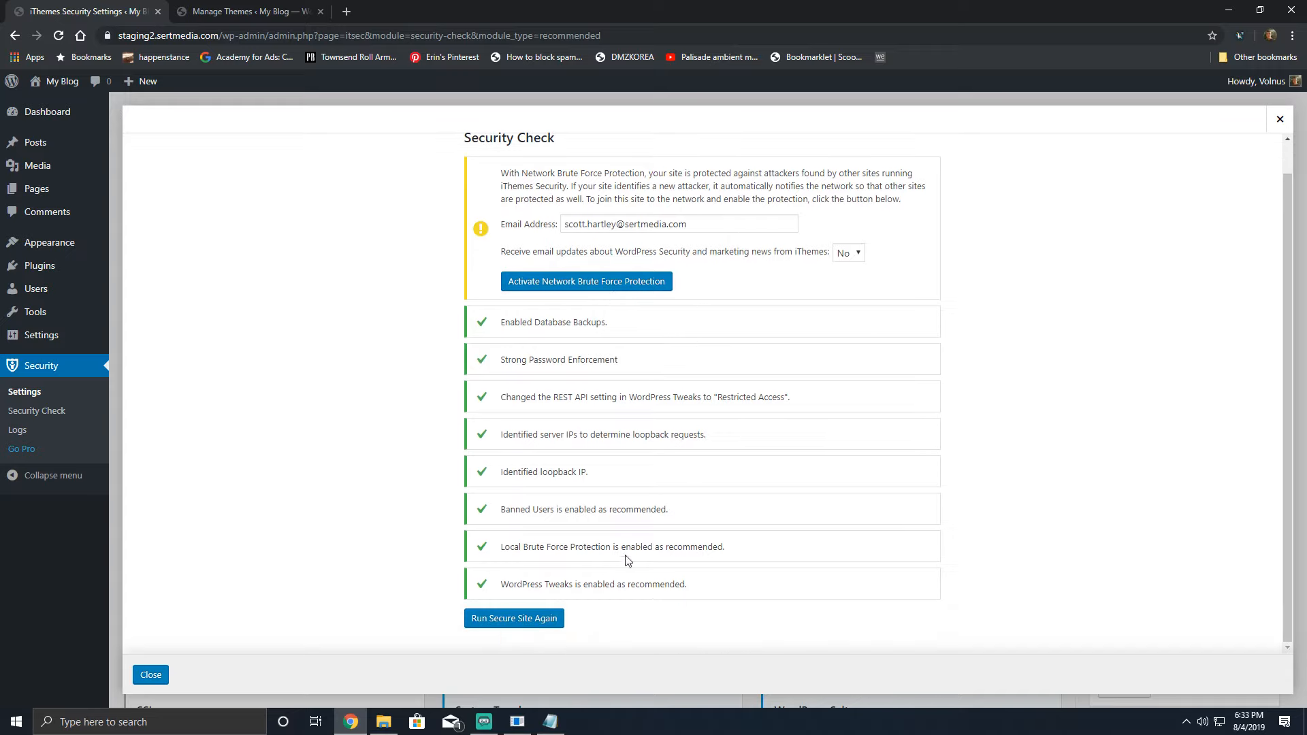
drag(708, 578, 565, 577)
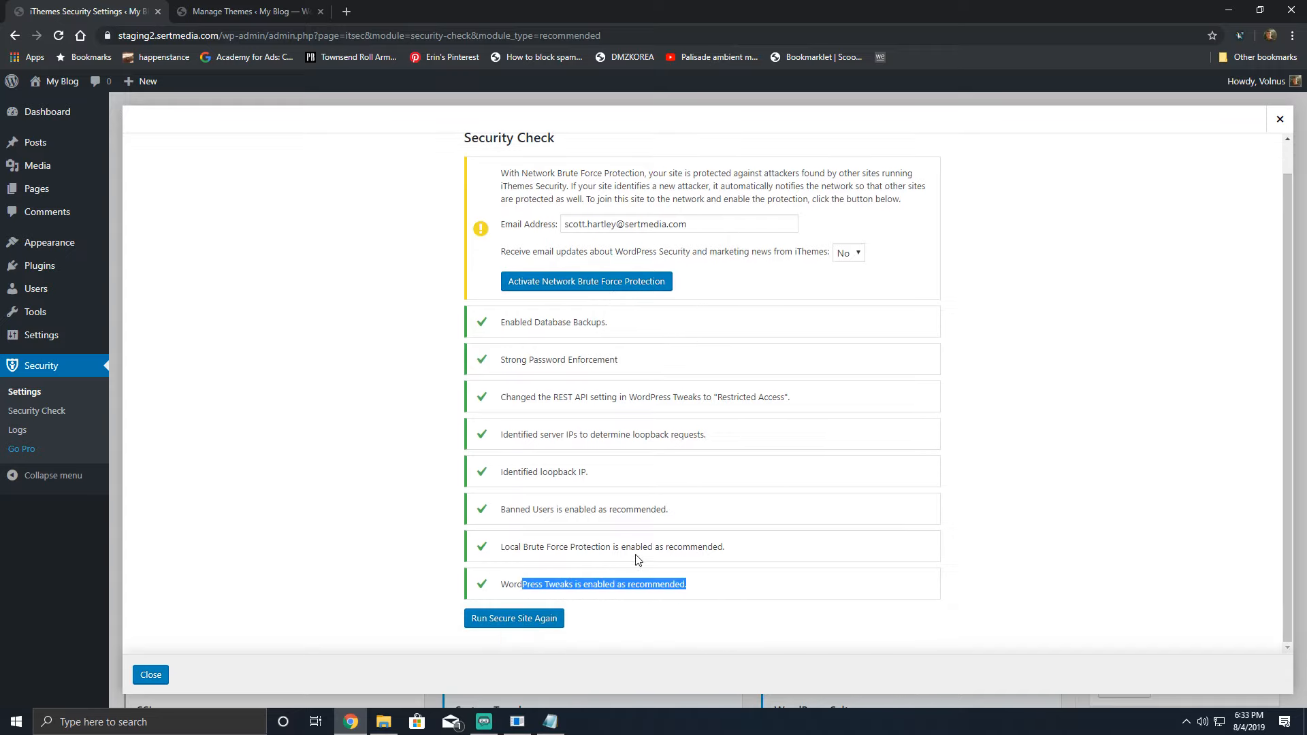
drag(639, 547, 501, 547)
drag(645, 510, 519, 510)
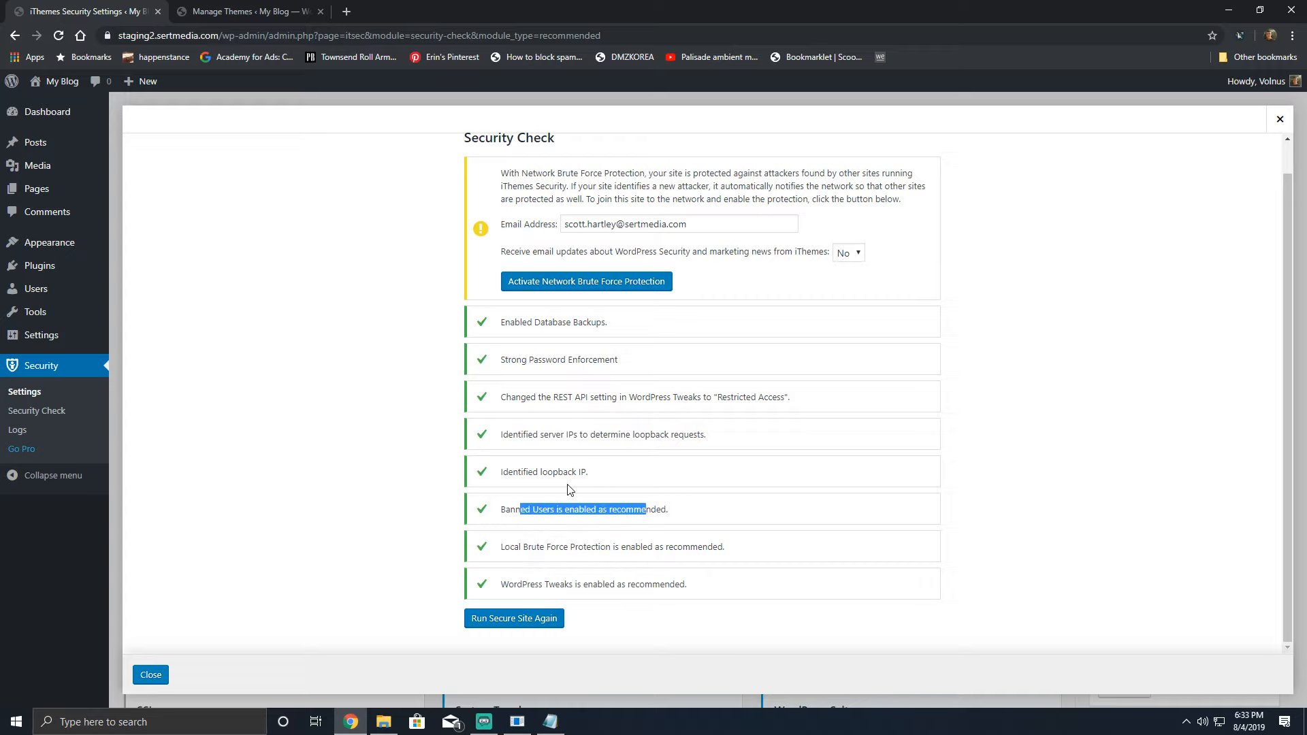
scroll(570, 489, up, 1)
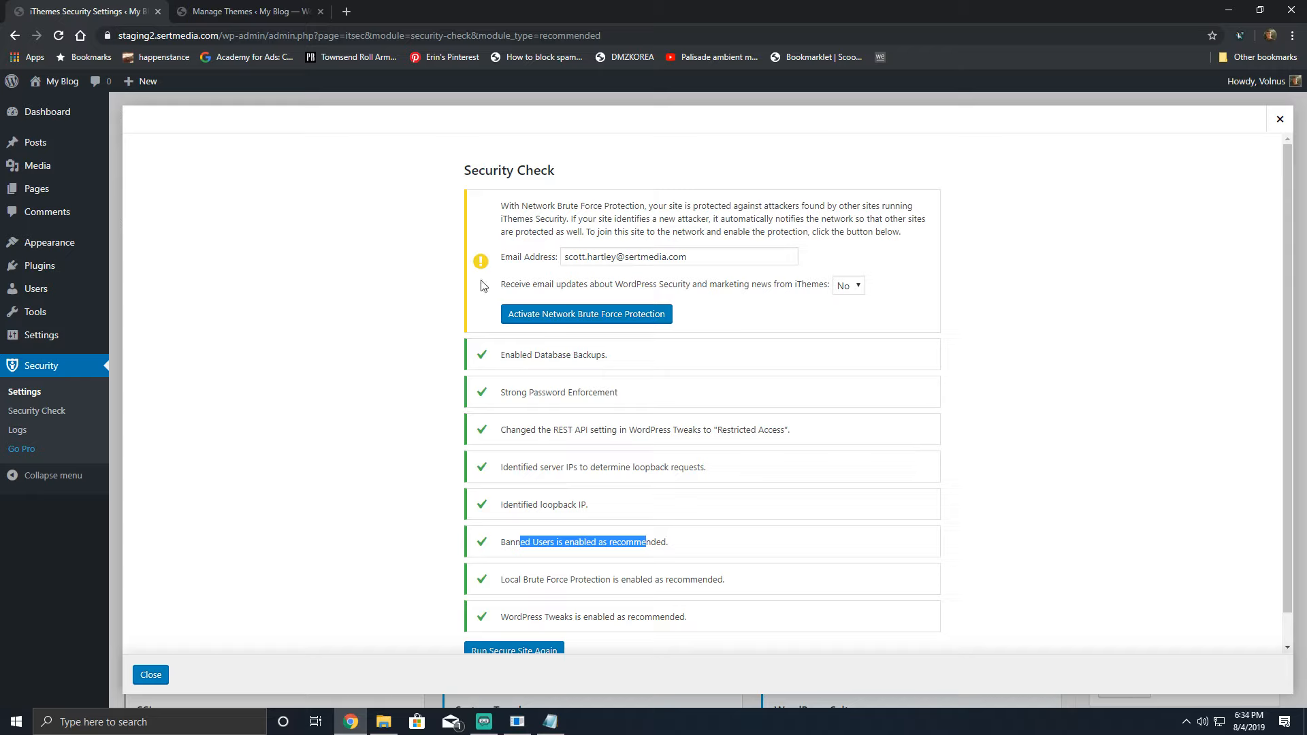
click(599, 315)
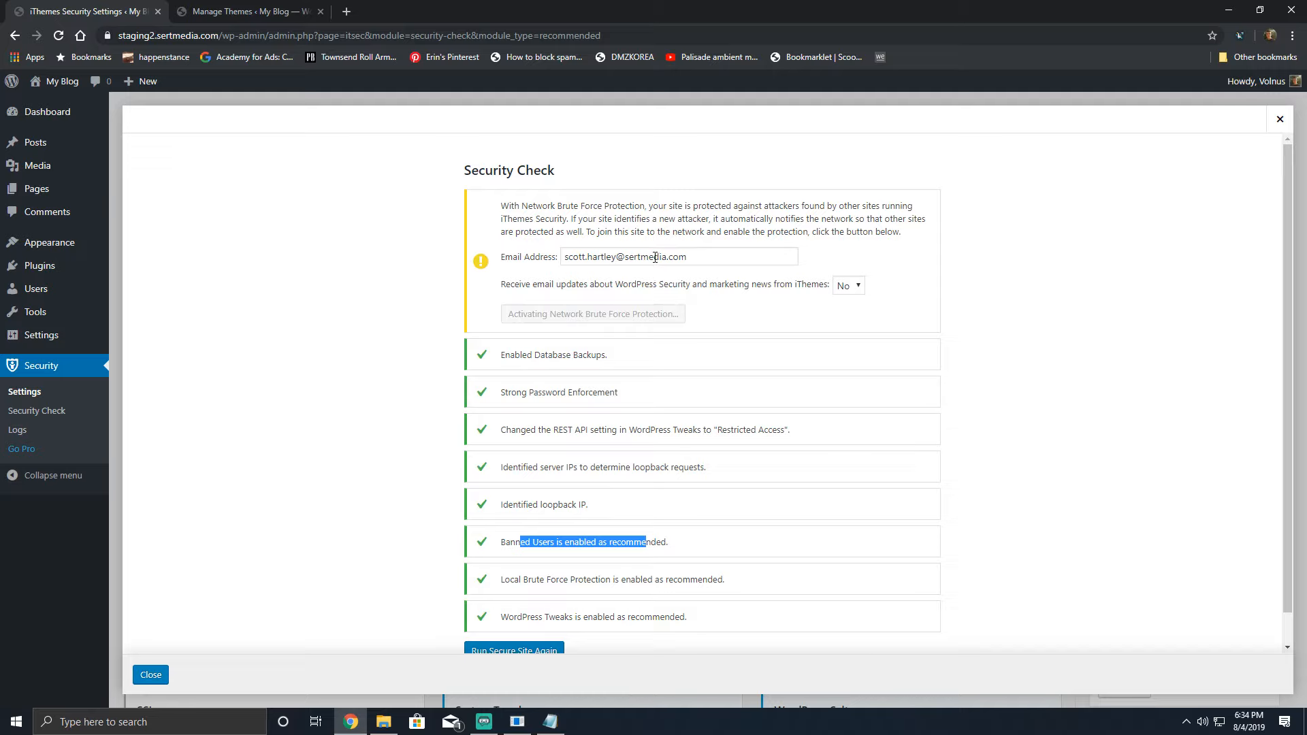
click(542, 540)
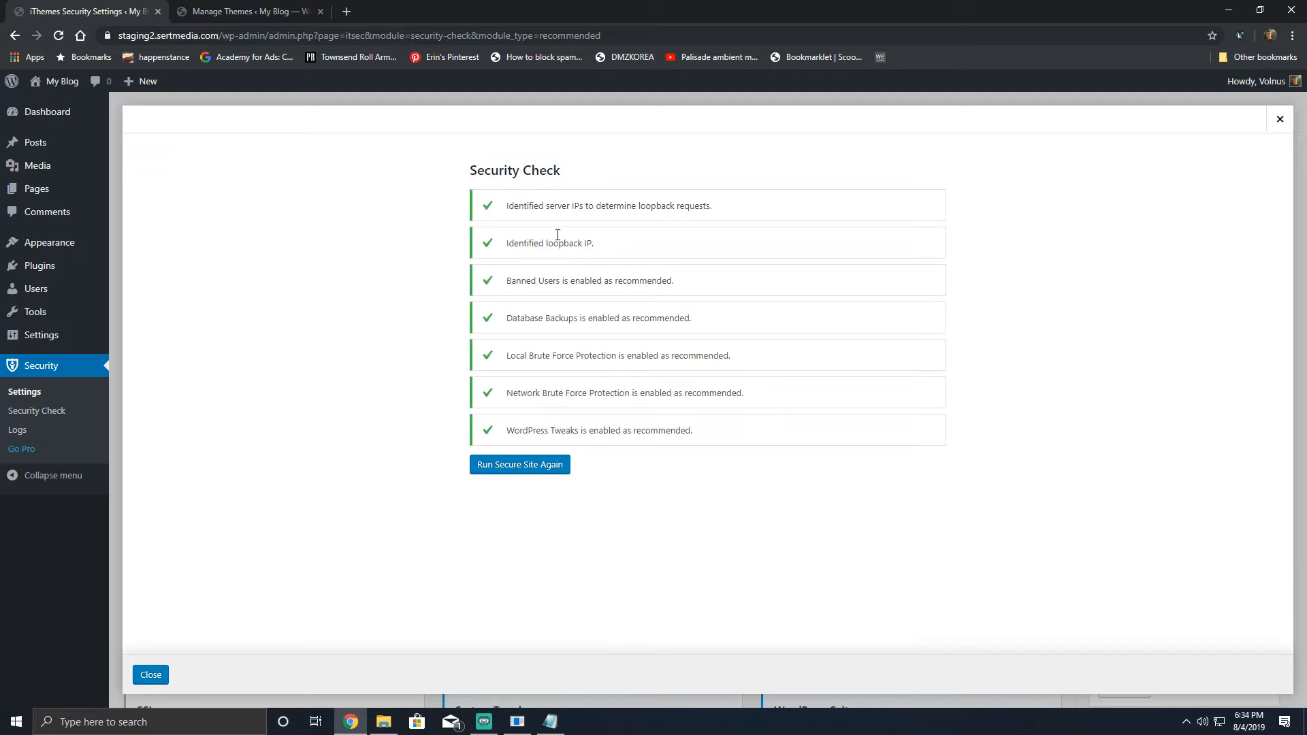
click(1279, 119)
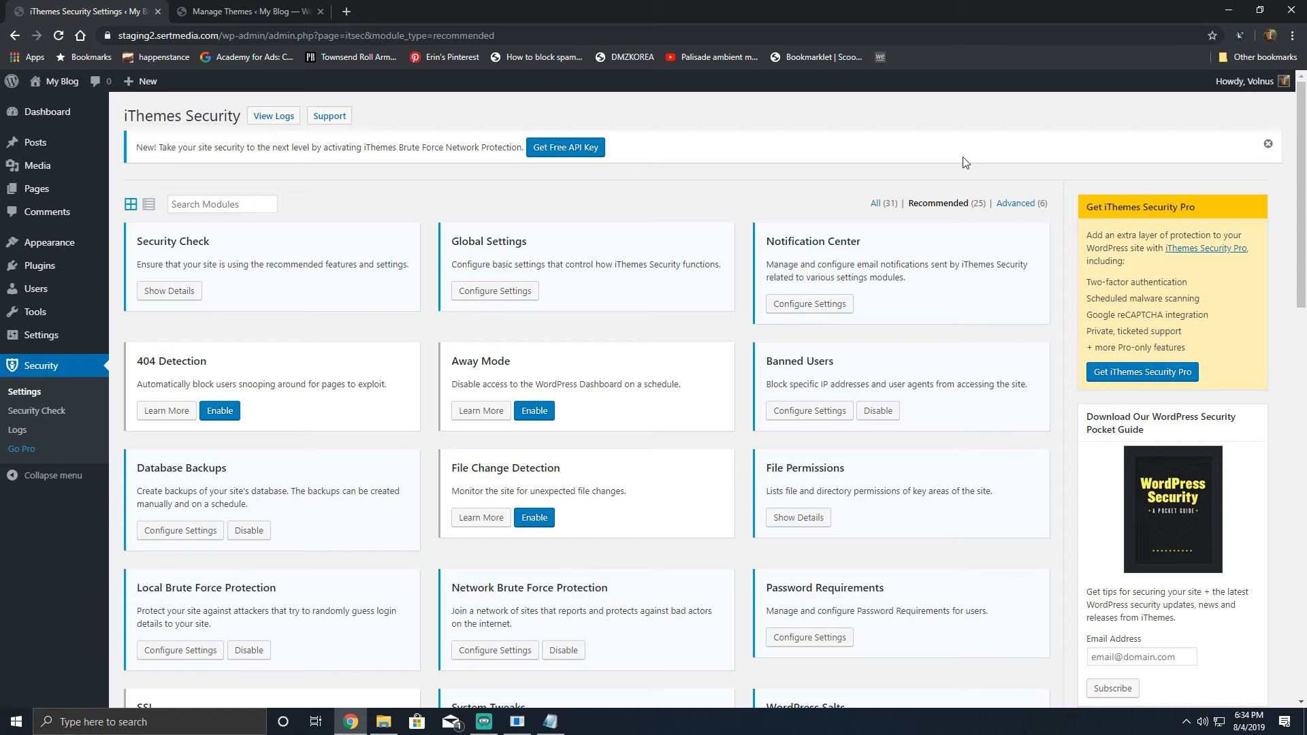
Step: Disable the Database Backups module in the recommended modules list
scroll(929, 310, down, 9)
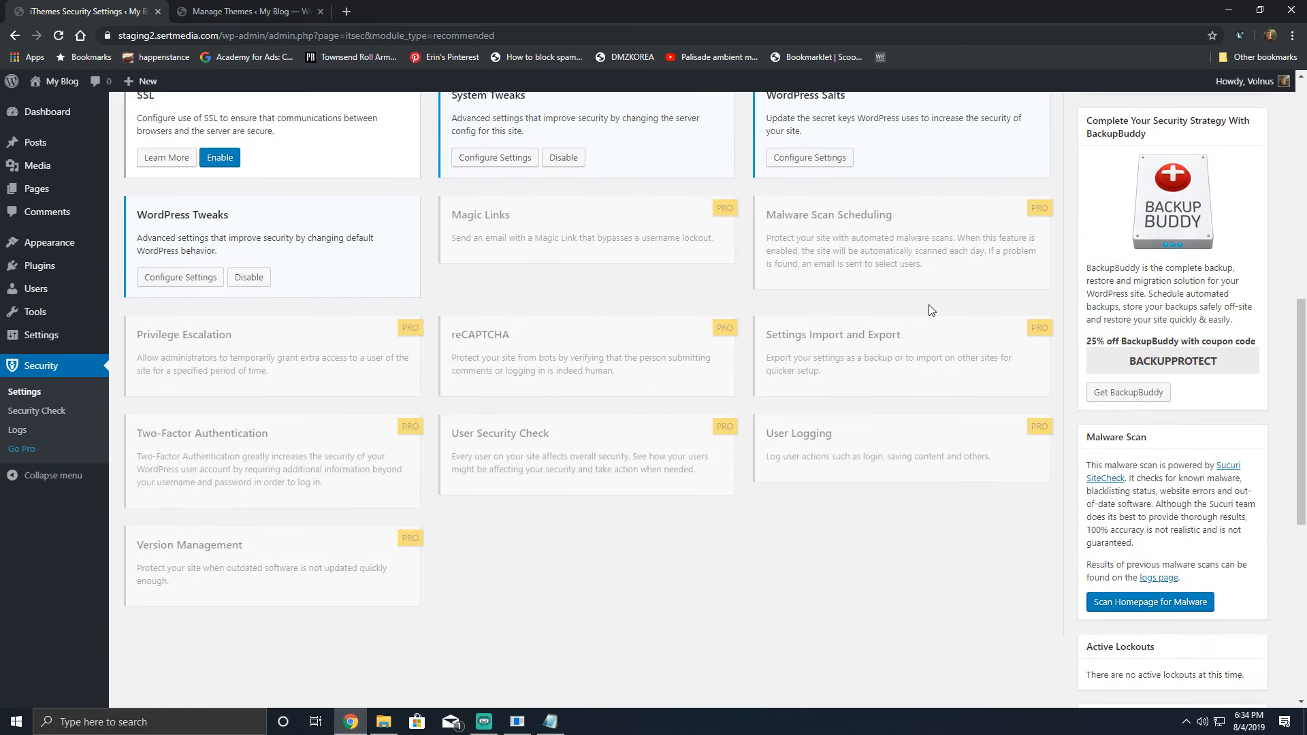
scroll(930, 310, up, 4)
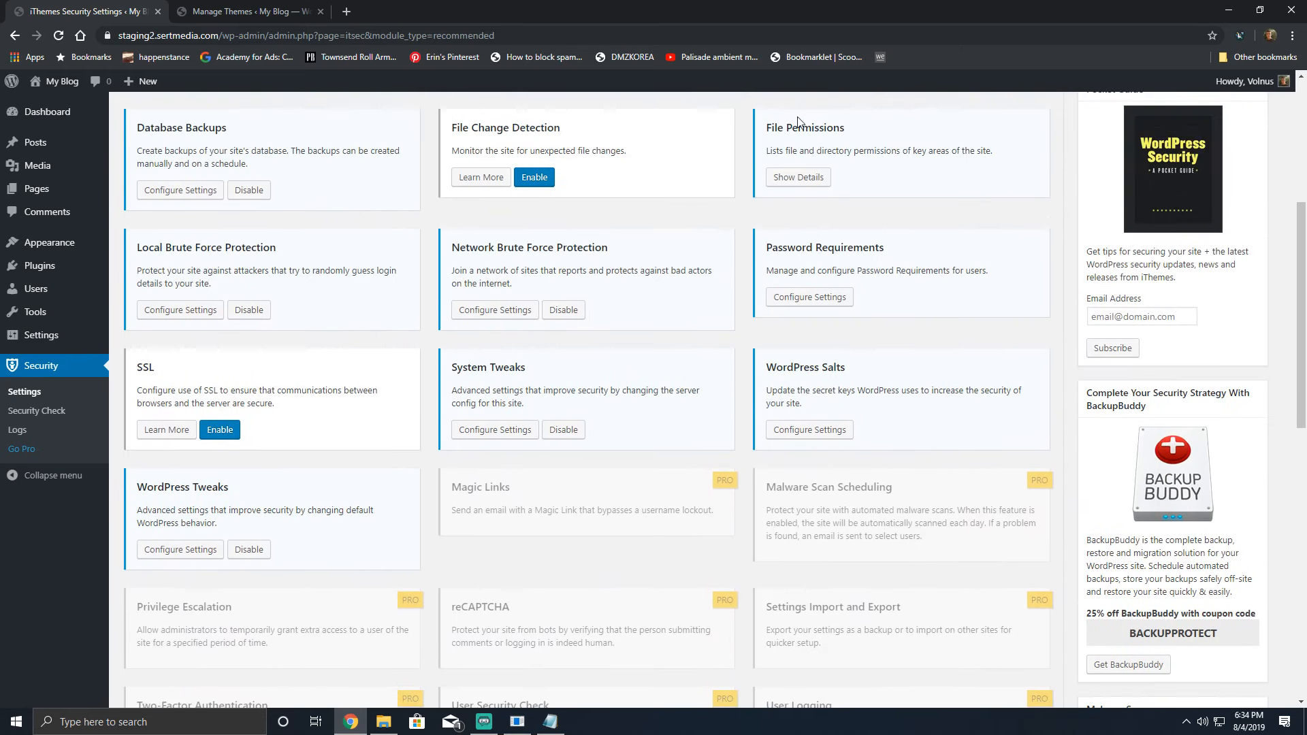
scroll(335, 432, up, 2)
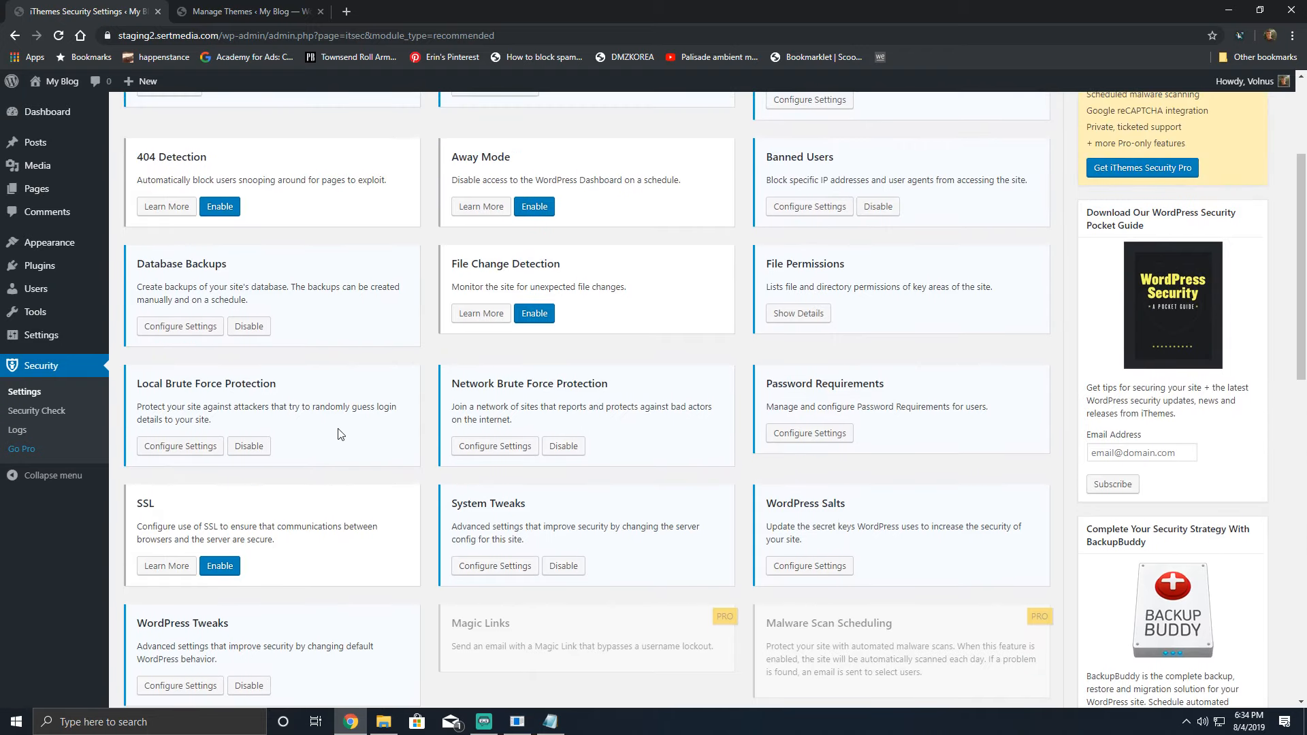
click(268, 330)
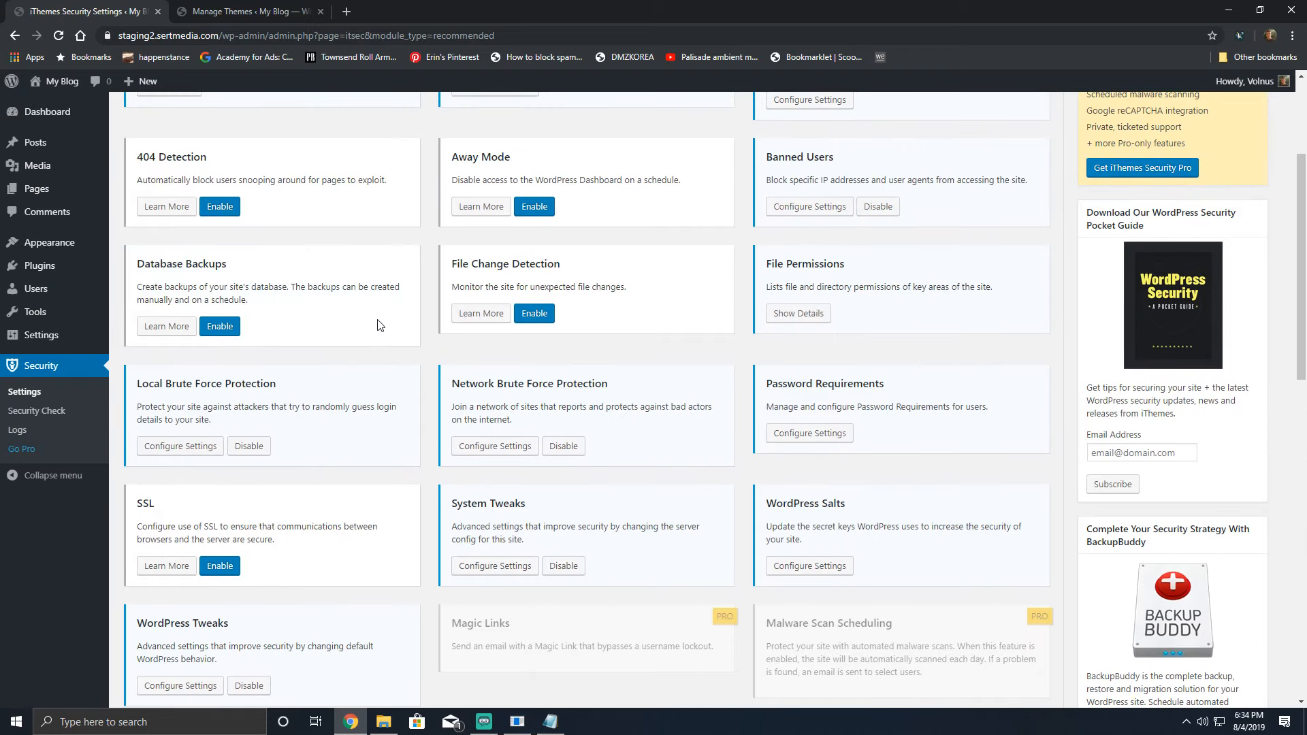
Step: Look over the remaining modules, view the iThemes Security logs, and return to the plugin settings
scroll(344, 354, up, 2)
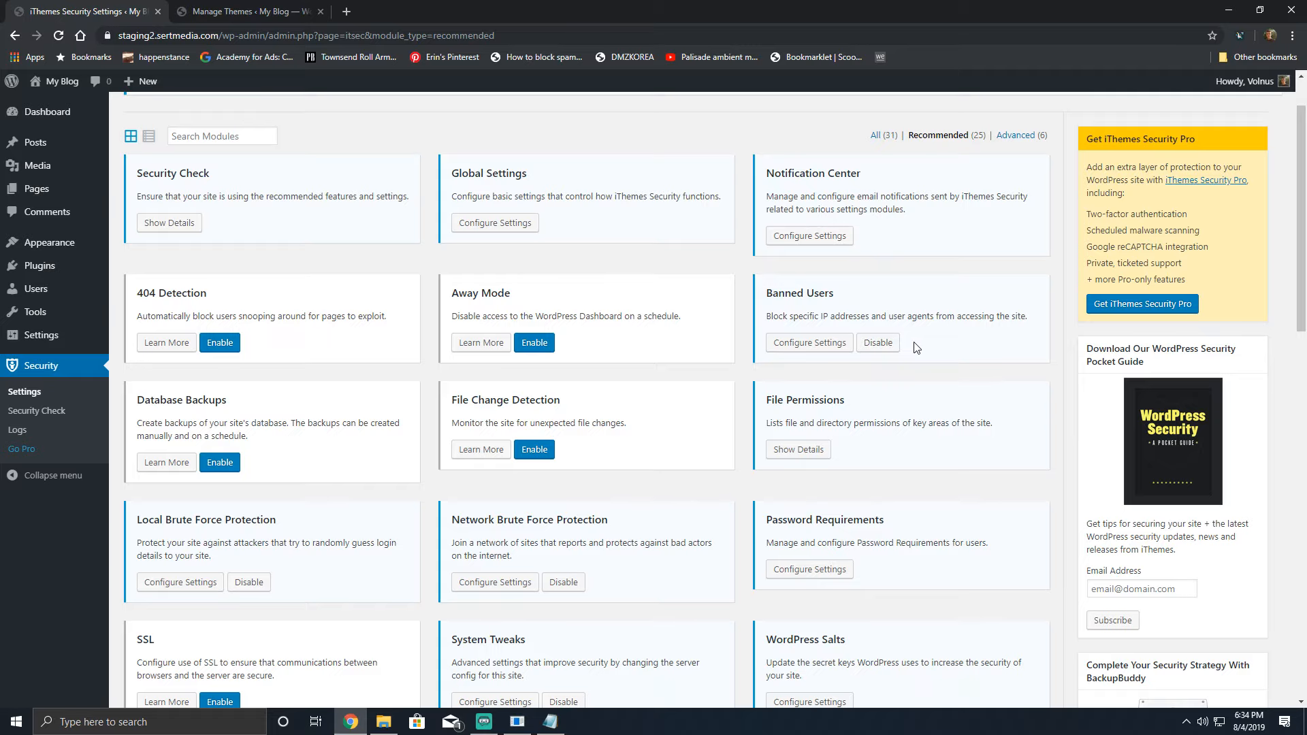
scroll(919, 354, down, 2)
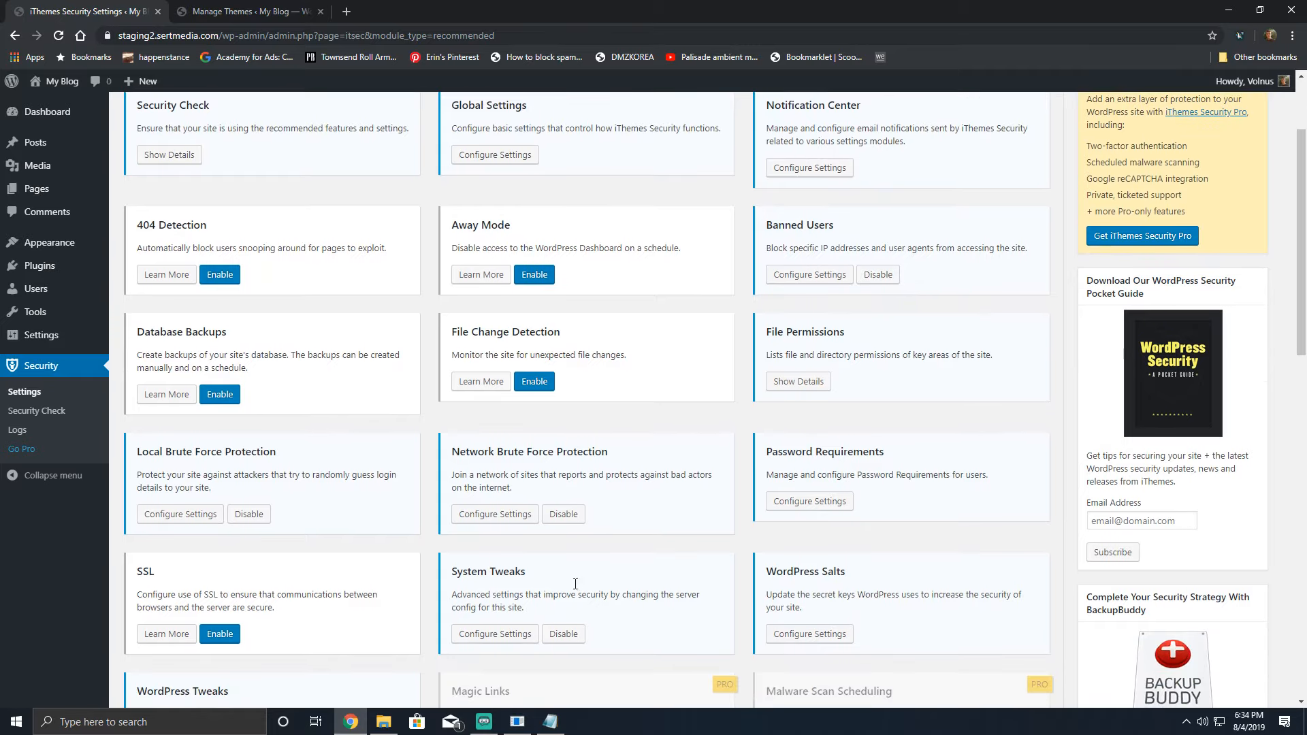
scroll(588, 543, down, 1)
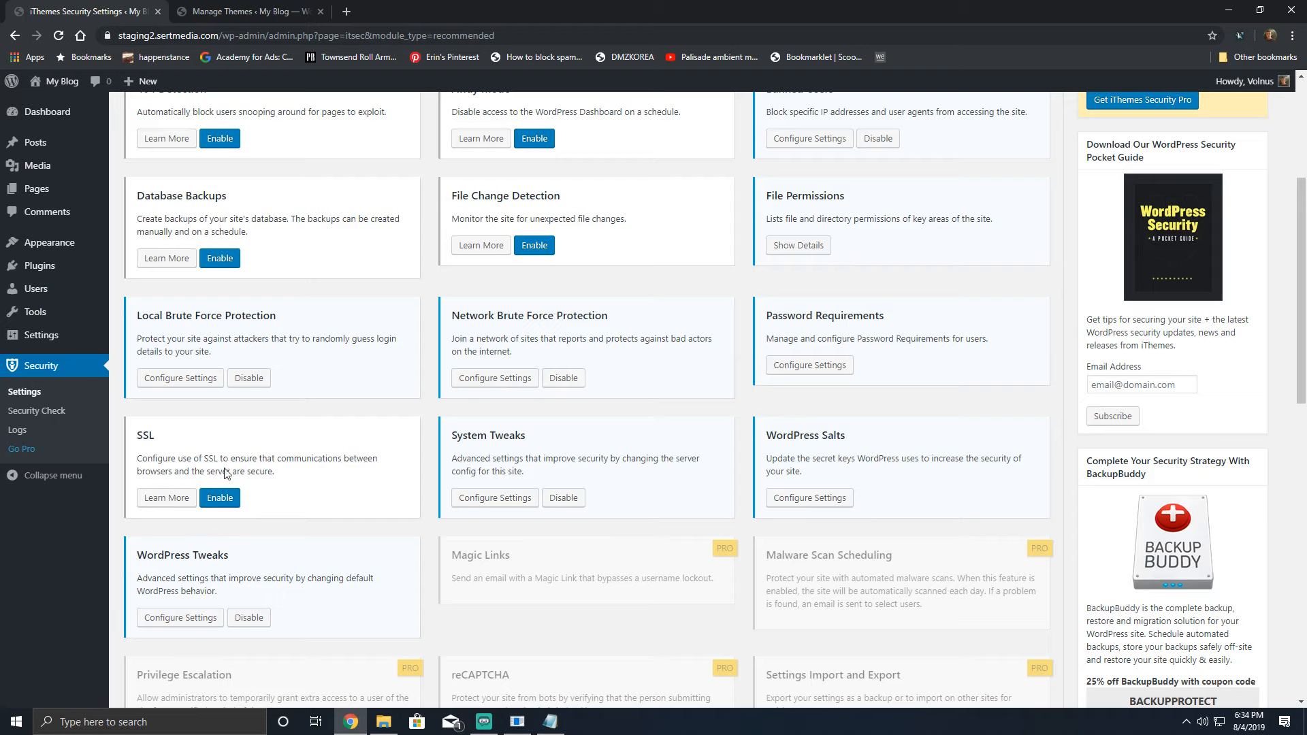
scroll(175, 487, down, 4)
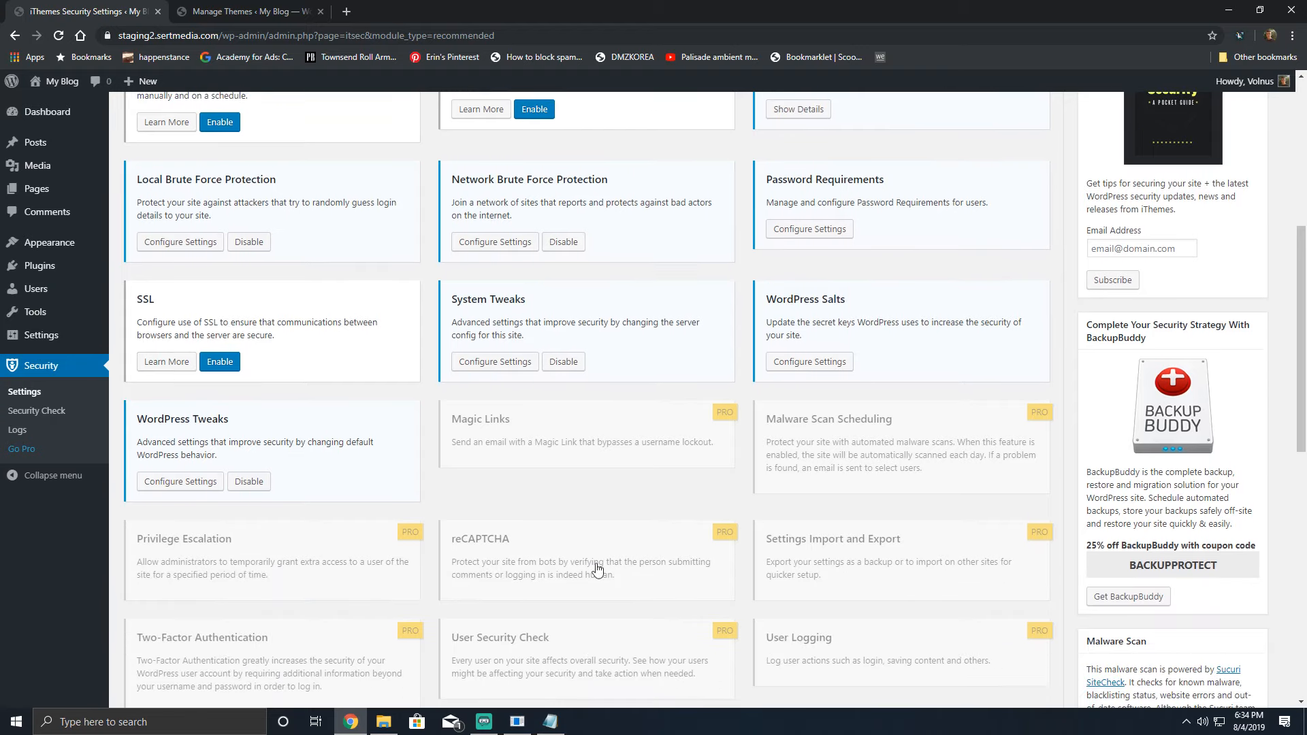
click(37, 439)
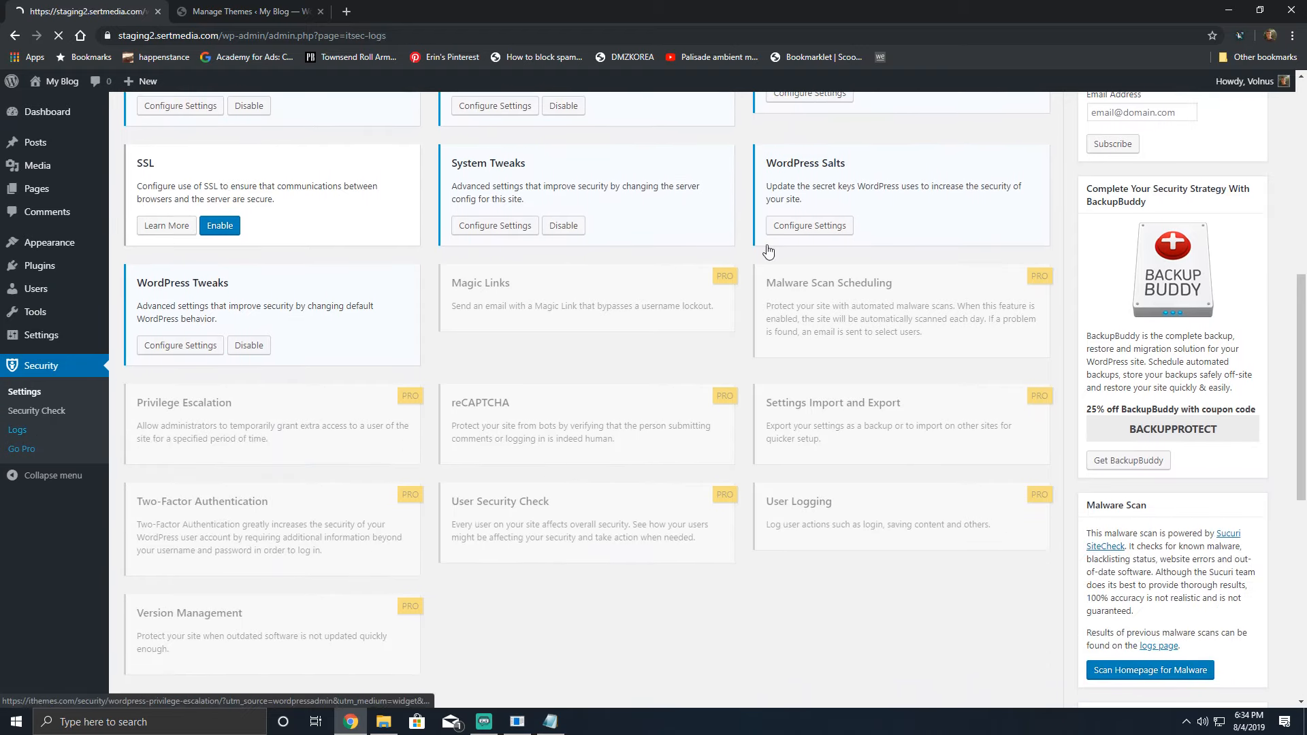
click(298, 127)
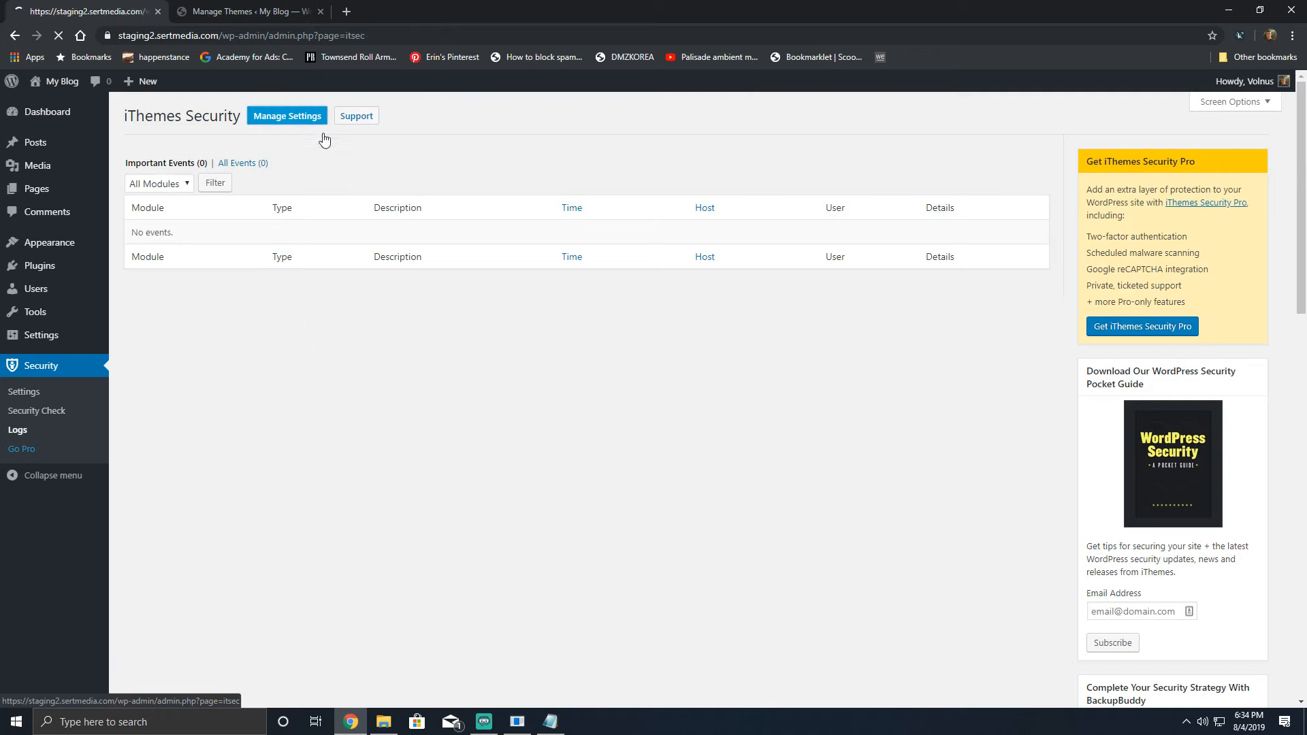